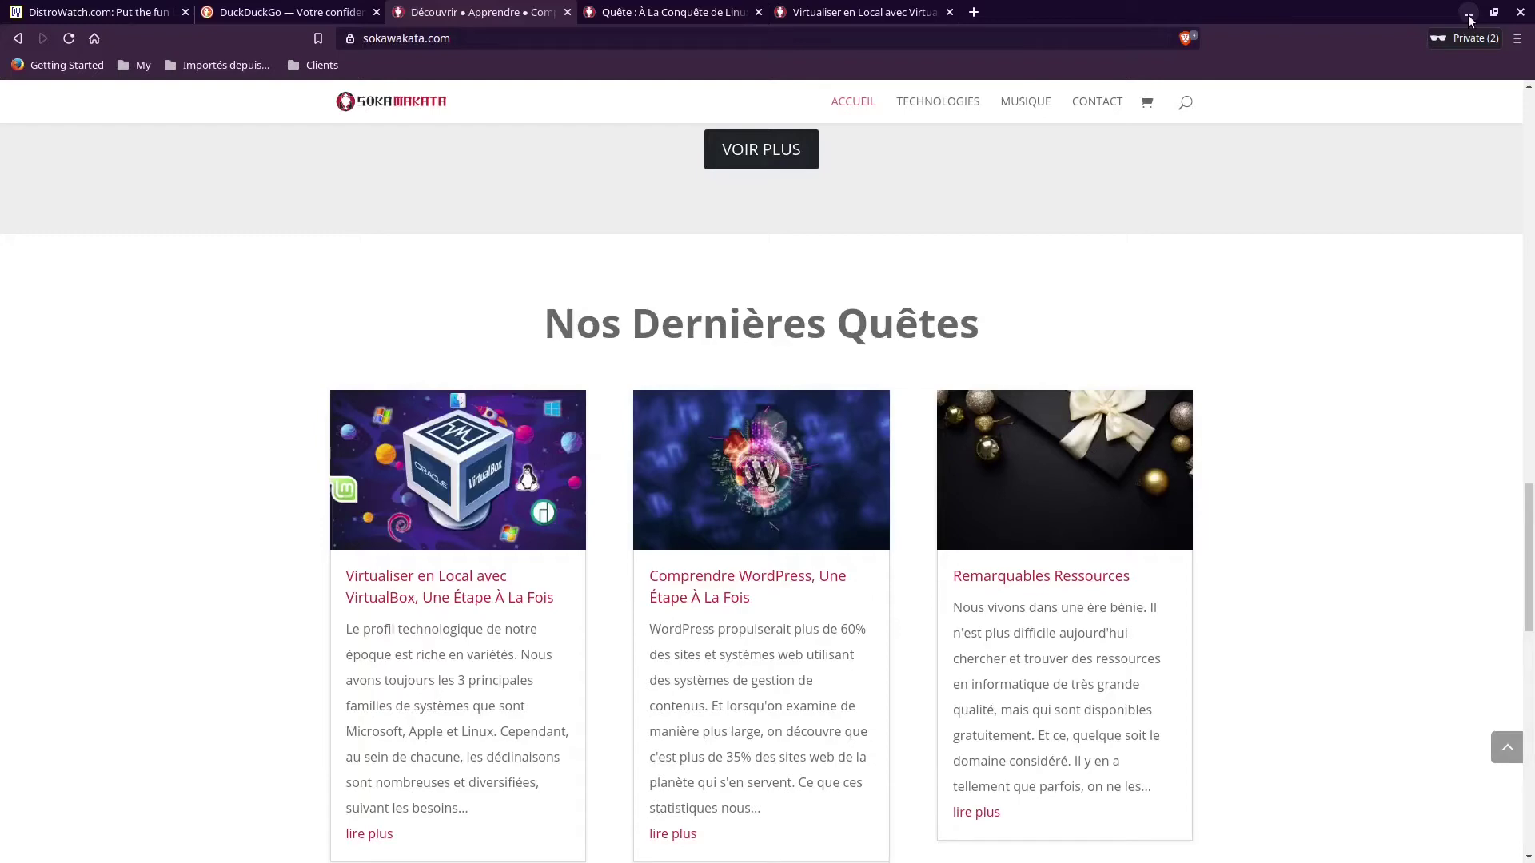
# Minimize Firefox and centre VirtualBox's new virtual machine wizard on screen.
pyautogui.click(1468, 14)
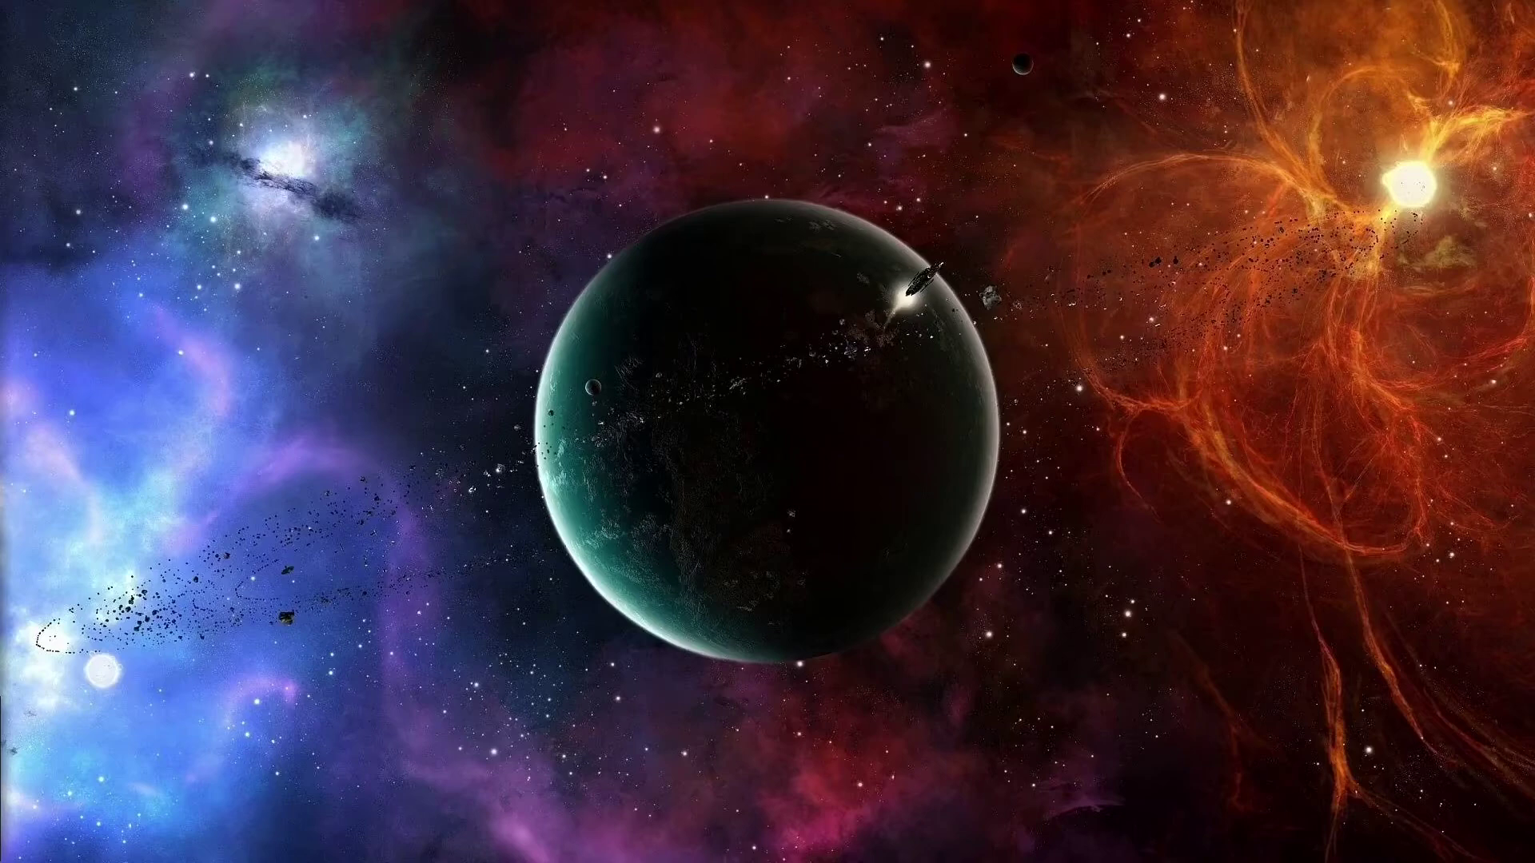
pyautogui.moveTo(799, 373); pyautogui.dragTo(854, 265)
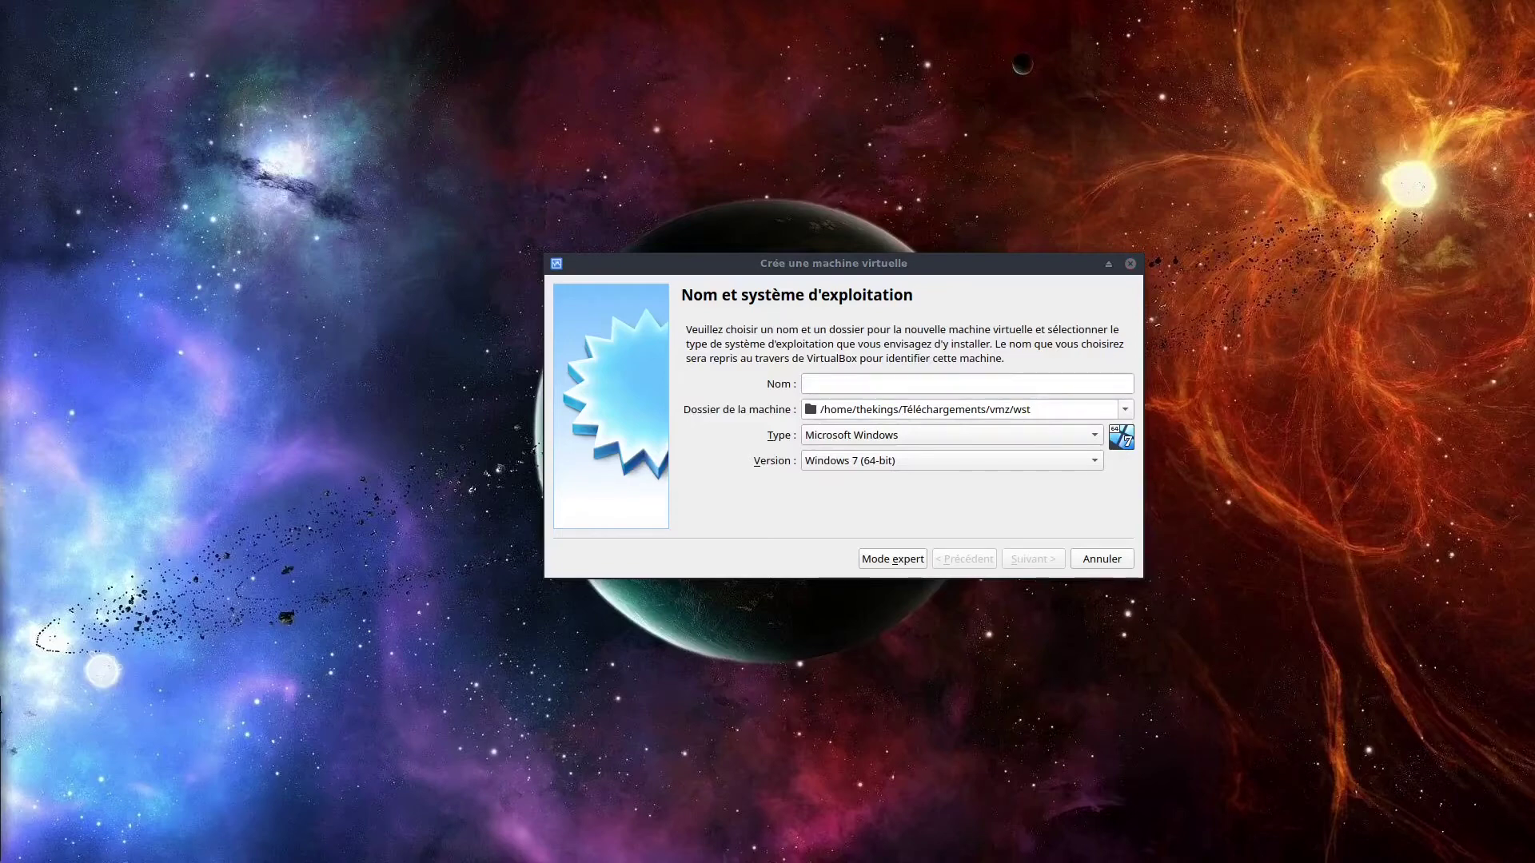
# Name the machine ZLM6LOC-LAQBox with type Linux and version Ubuntu (64-bit), then continue.
pyautogui.write('ZLM6LOC-LAQBox')
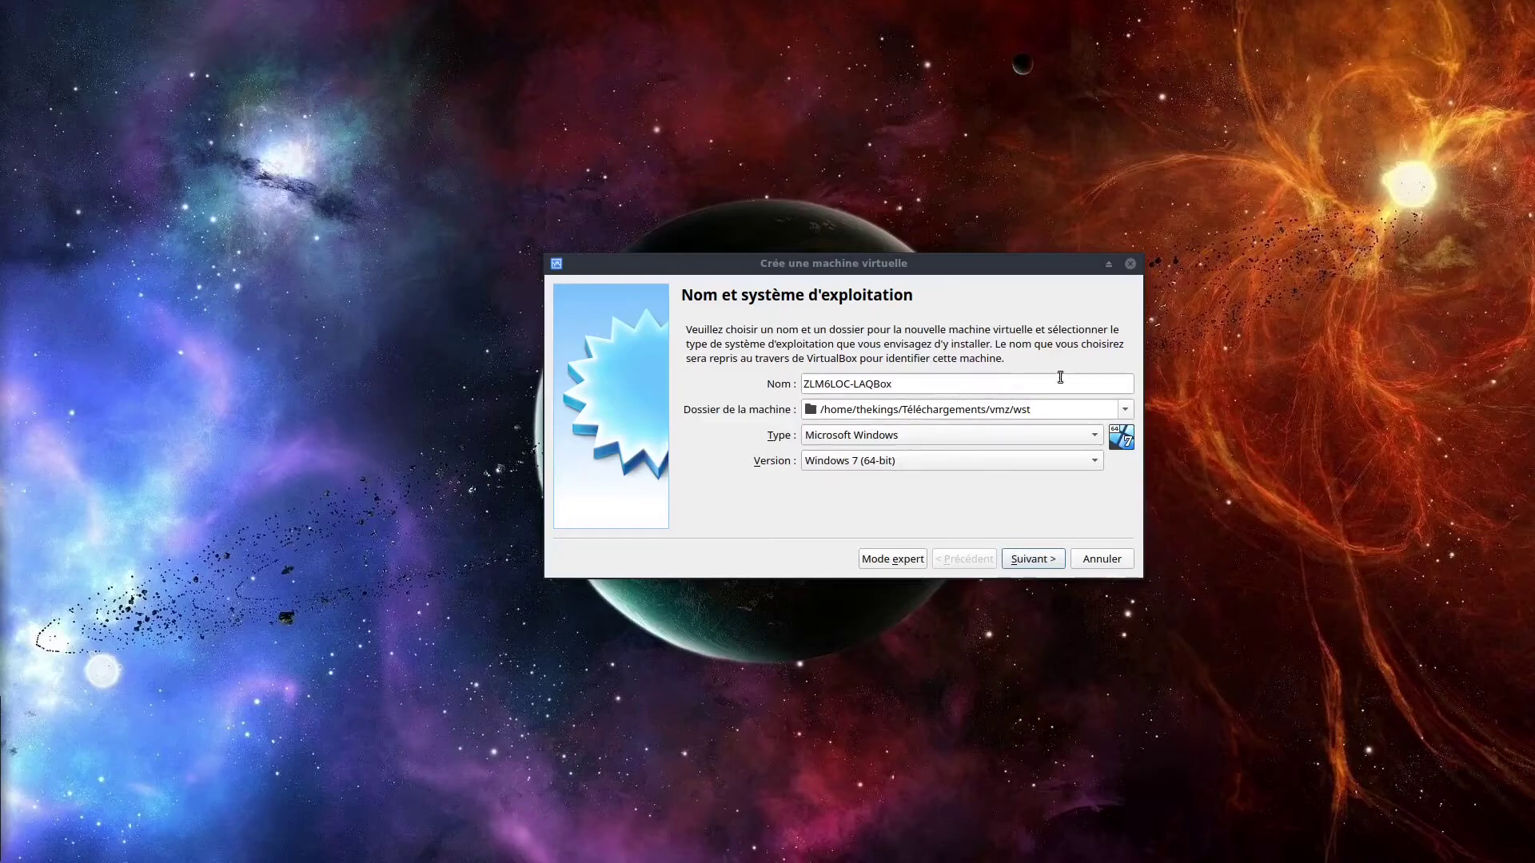
pyautogui.click(1126, 410)
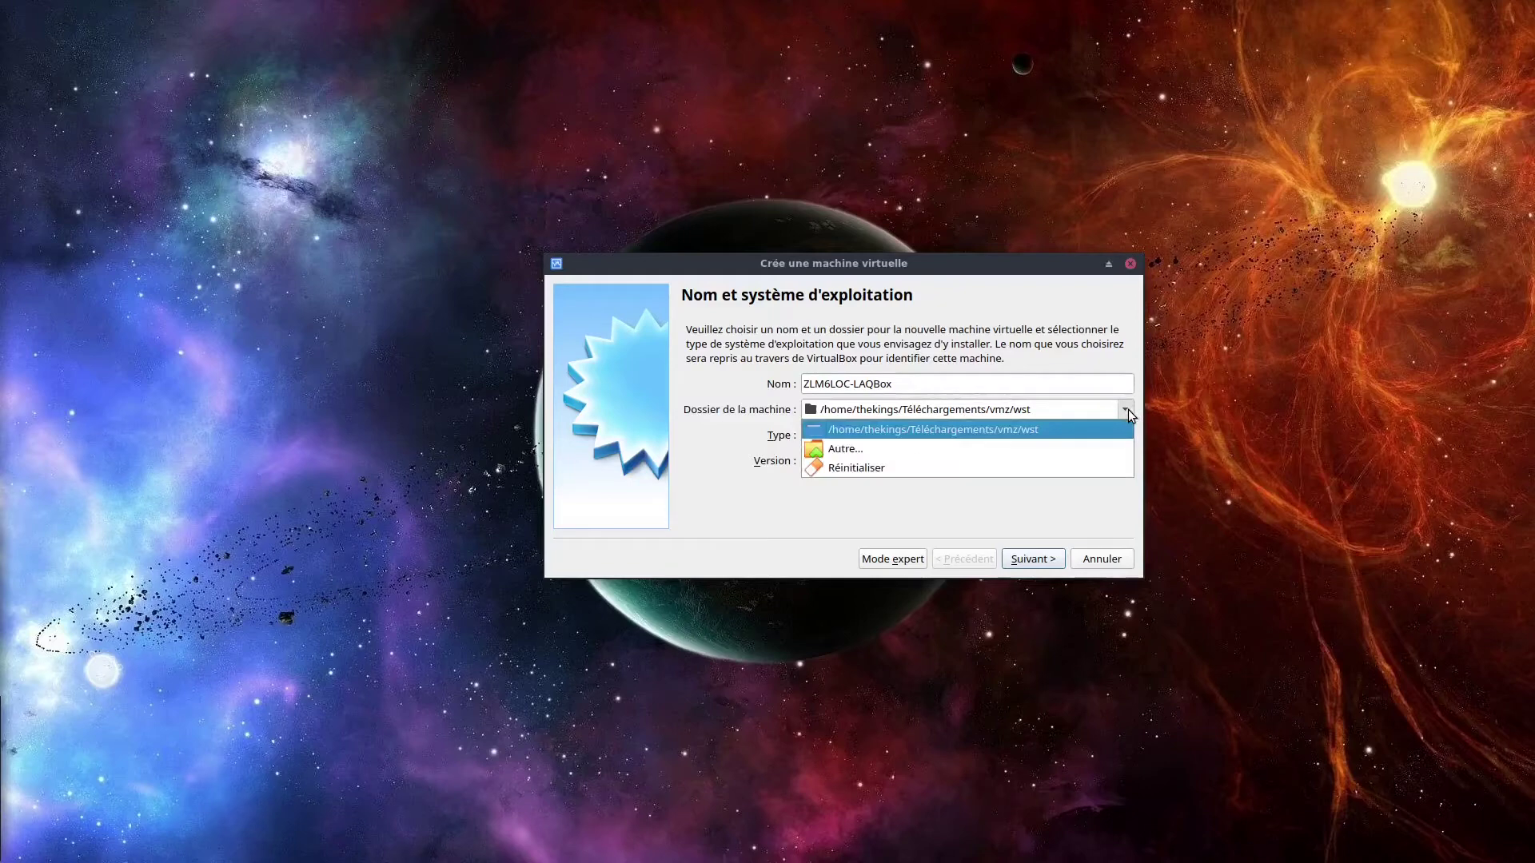
pyautogui.click(743, 420)
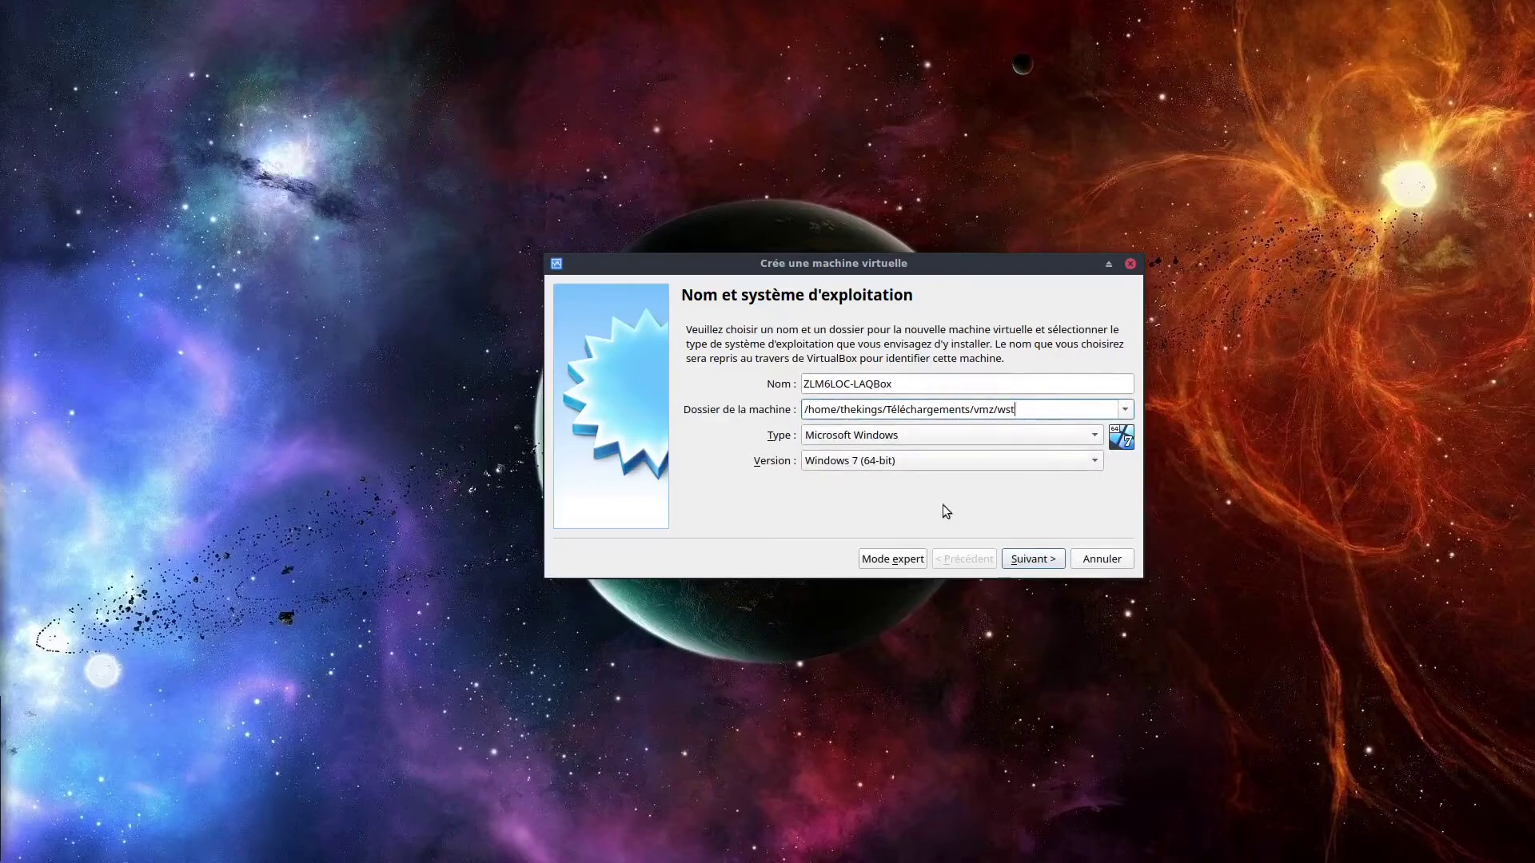
pyautogui.click(976, 439)
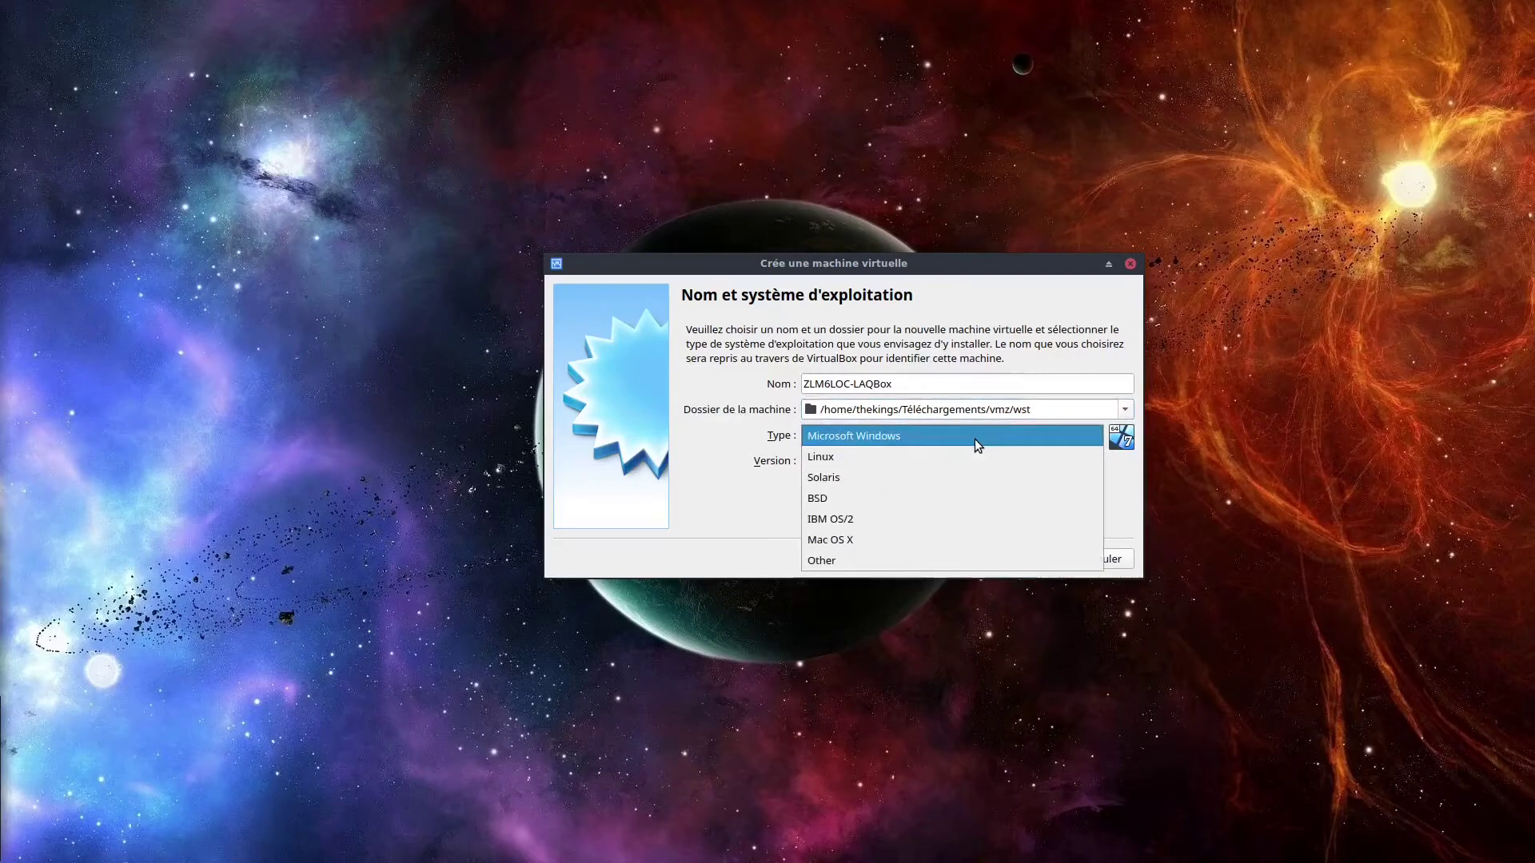
pyautogui.click(935, 462)
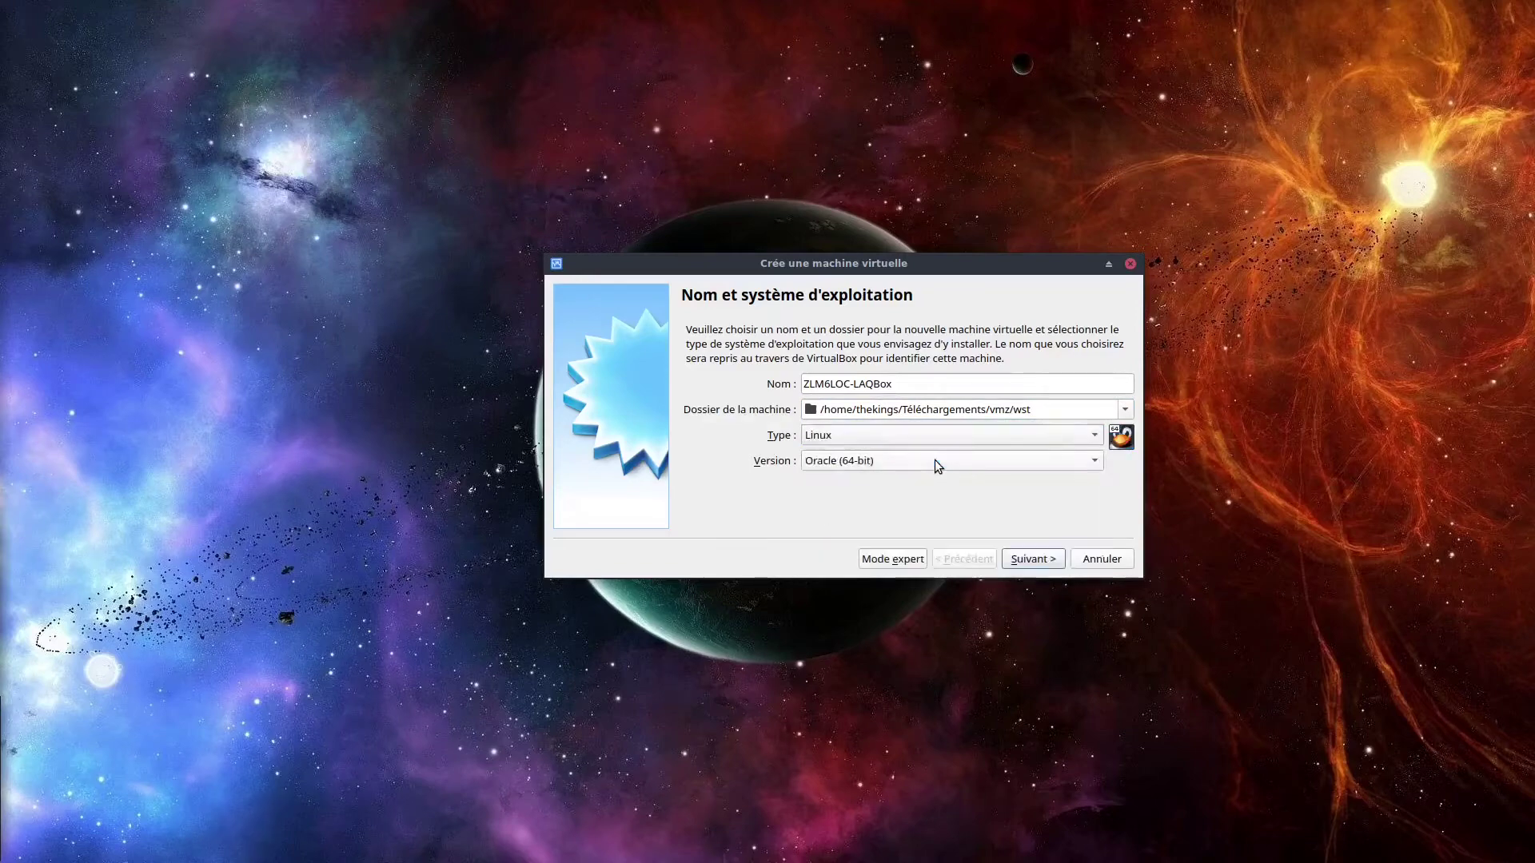
pyautogui.click(936, 462)
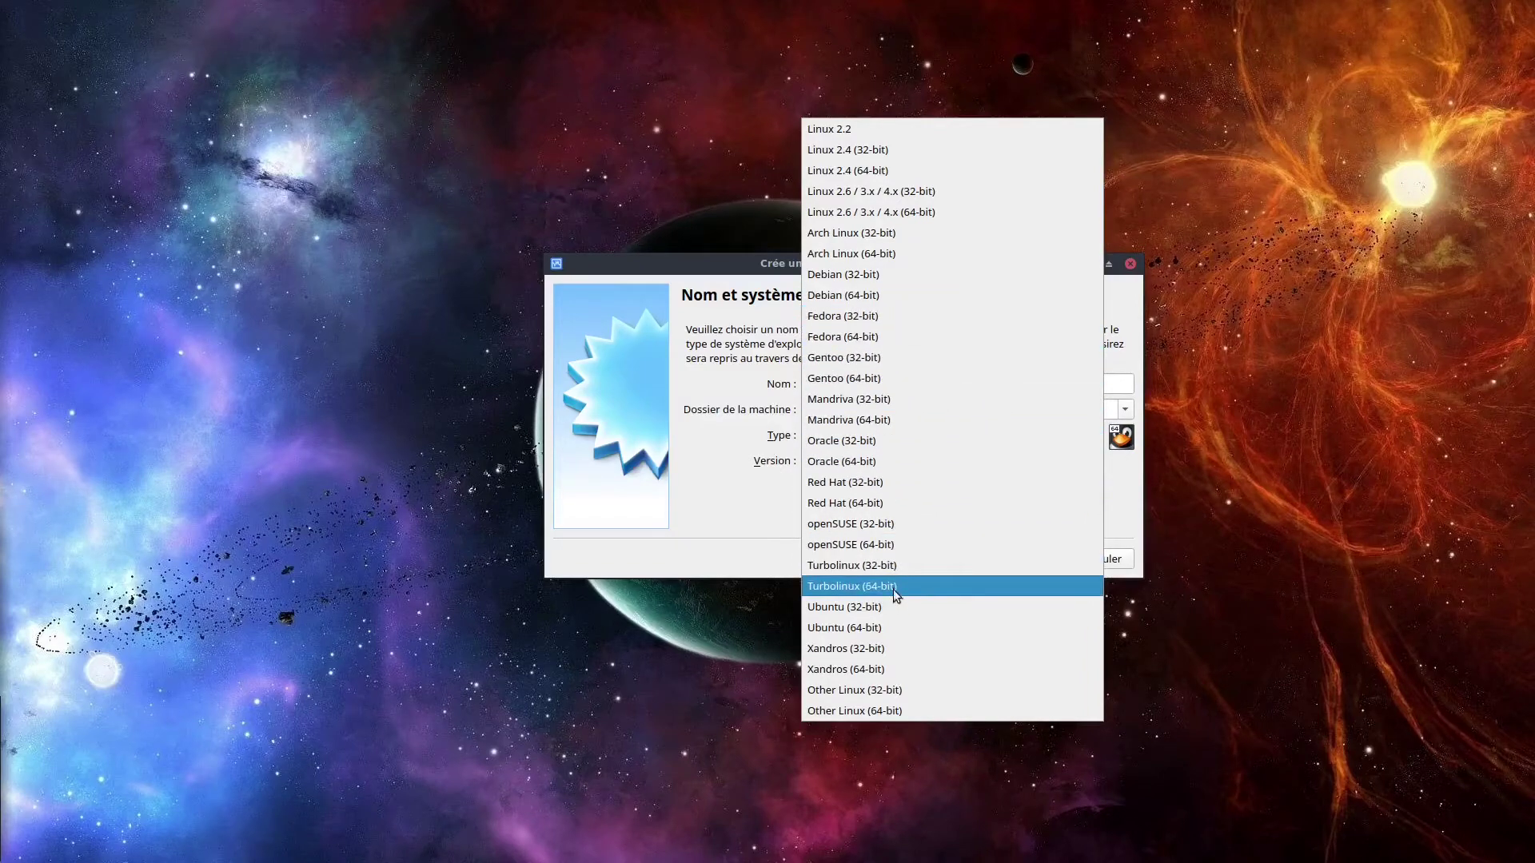
pyautogui.click(885, 626)
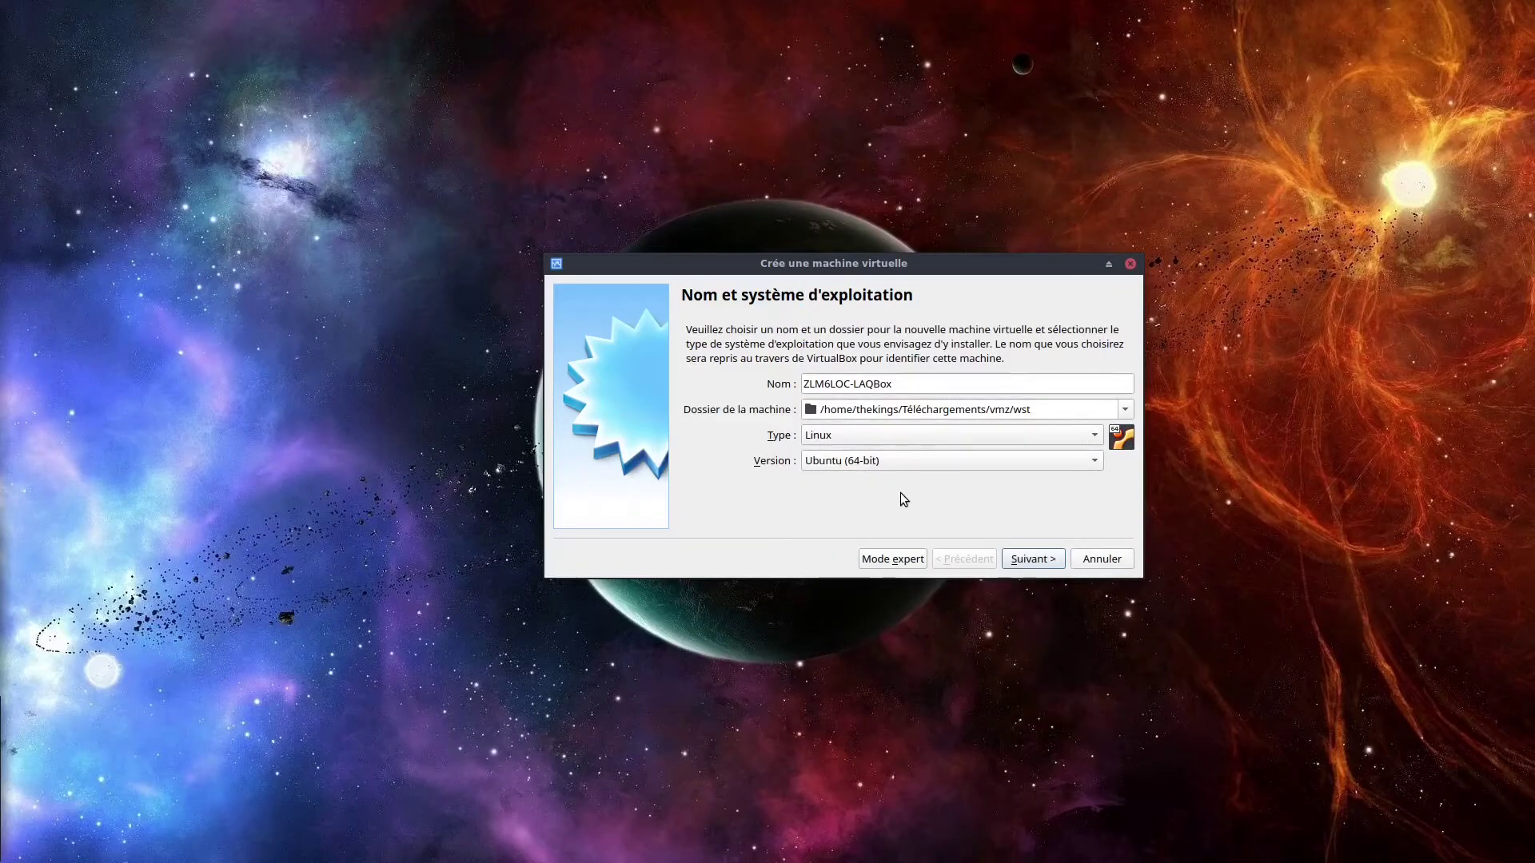
pyautogui.click(1031, 559)
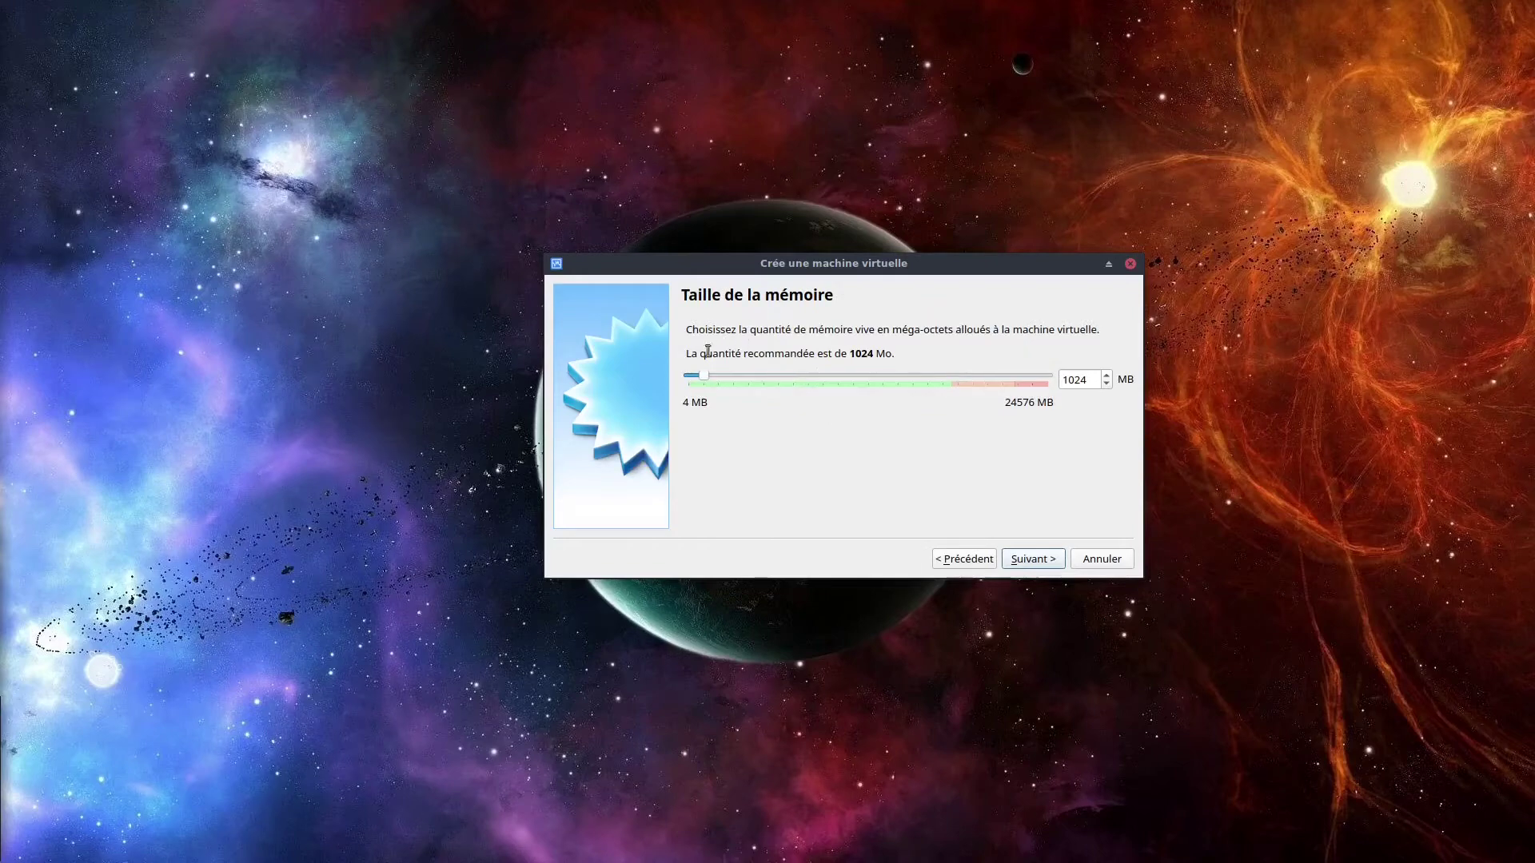
# Set the VM's memory to 2048 MB and proceed to the hard disk page.
pyautogui.moveTo(1096, 380); pyautogui.dragTo(1052, 377)
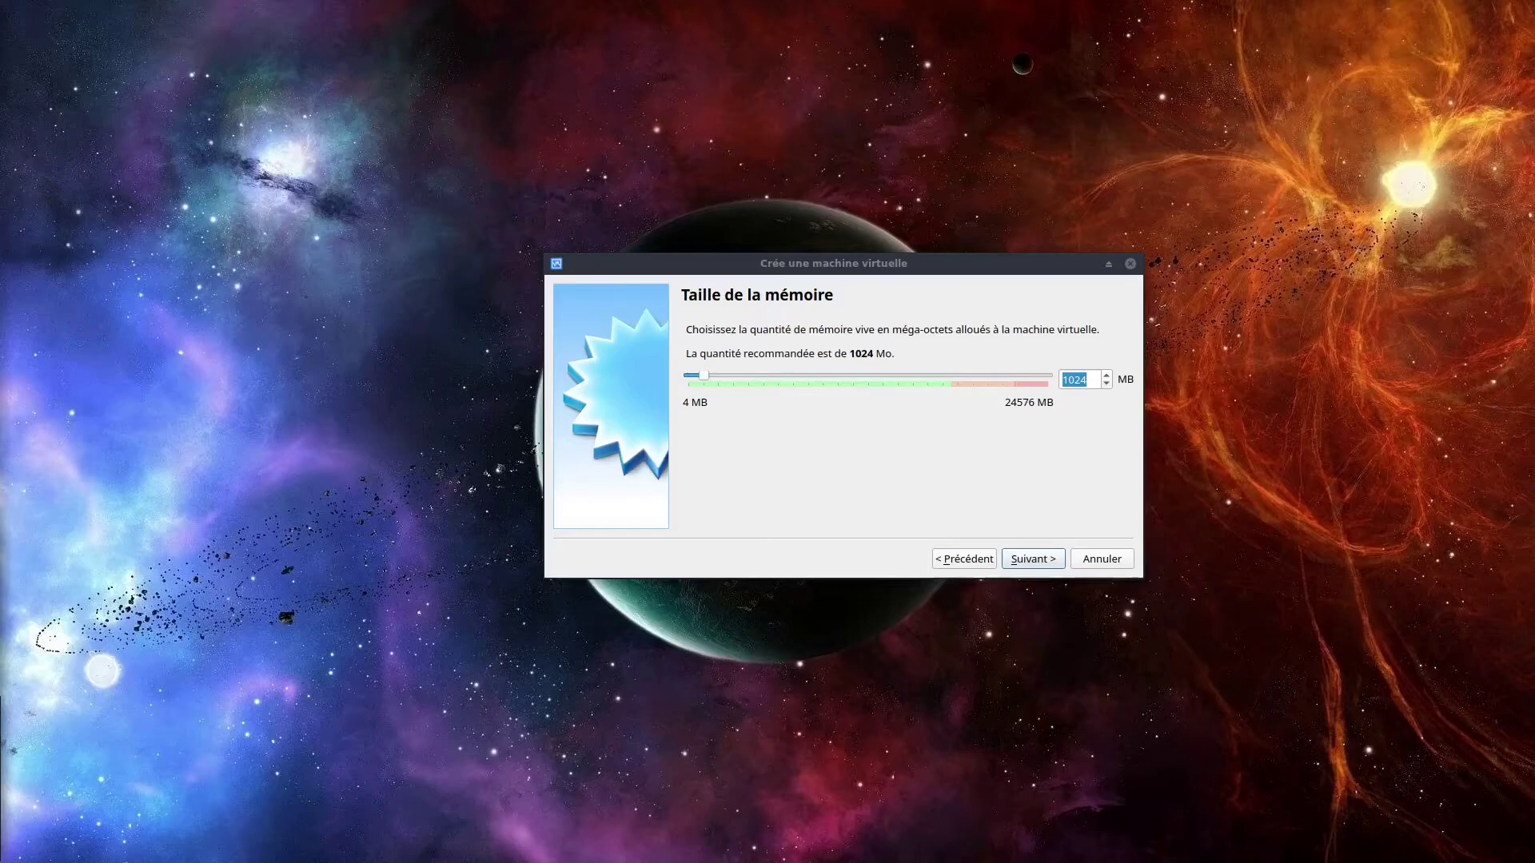
pyautogui.moveTo(707, 381)
pyautogui.mouseDown()
pyautogui.moveTo(901, 383)
pyautogui.moveTo(956, 400)
pyautogui.moveTo(702, 390)
pyautogui.mouseUp()
pyautogui.doubleClick(1088, 386)
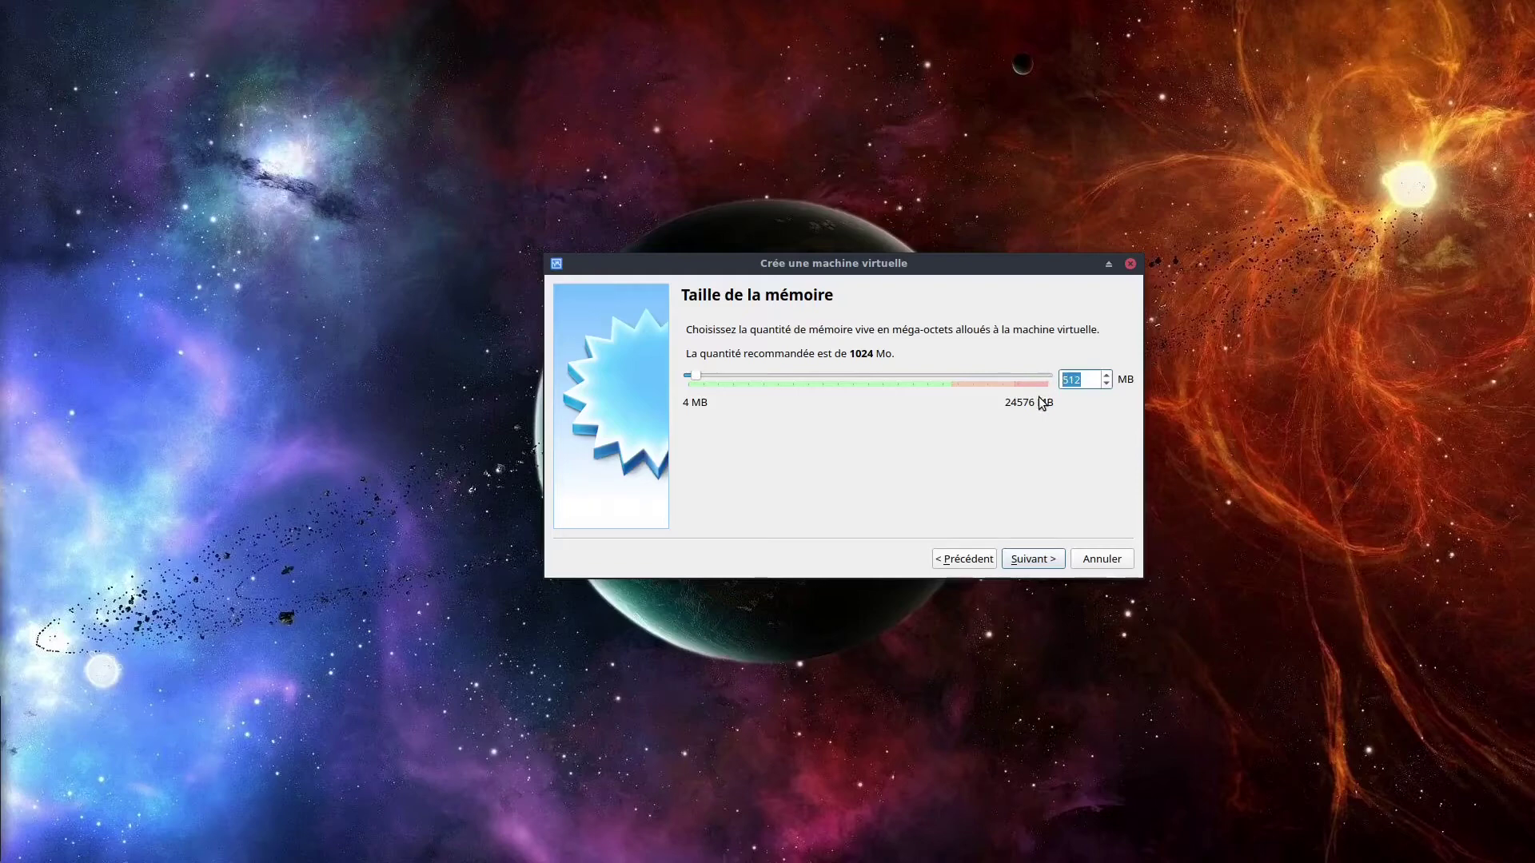
pyautogui.write('2048')
pyautogui.click(1029, 561)
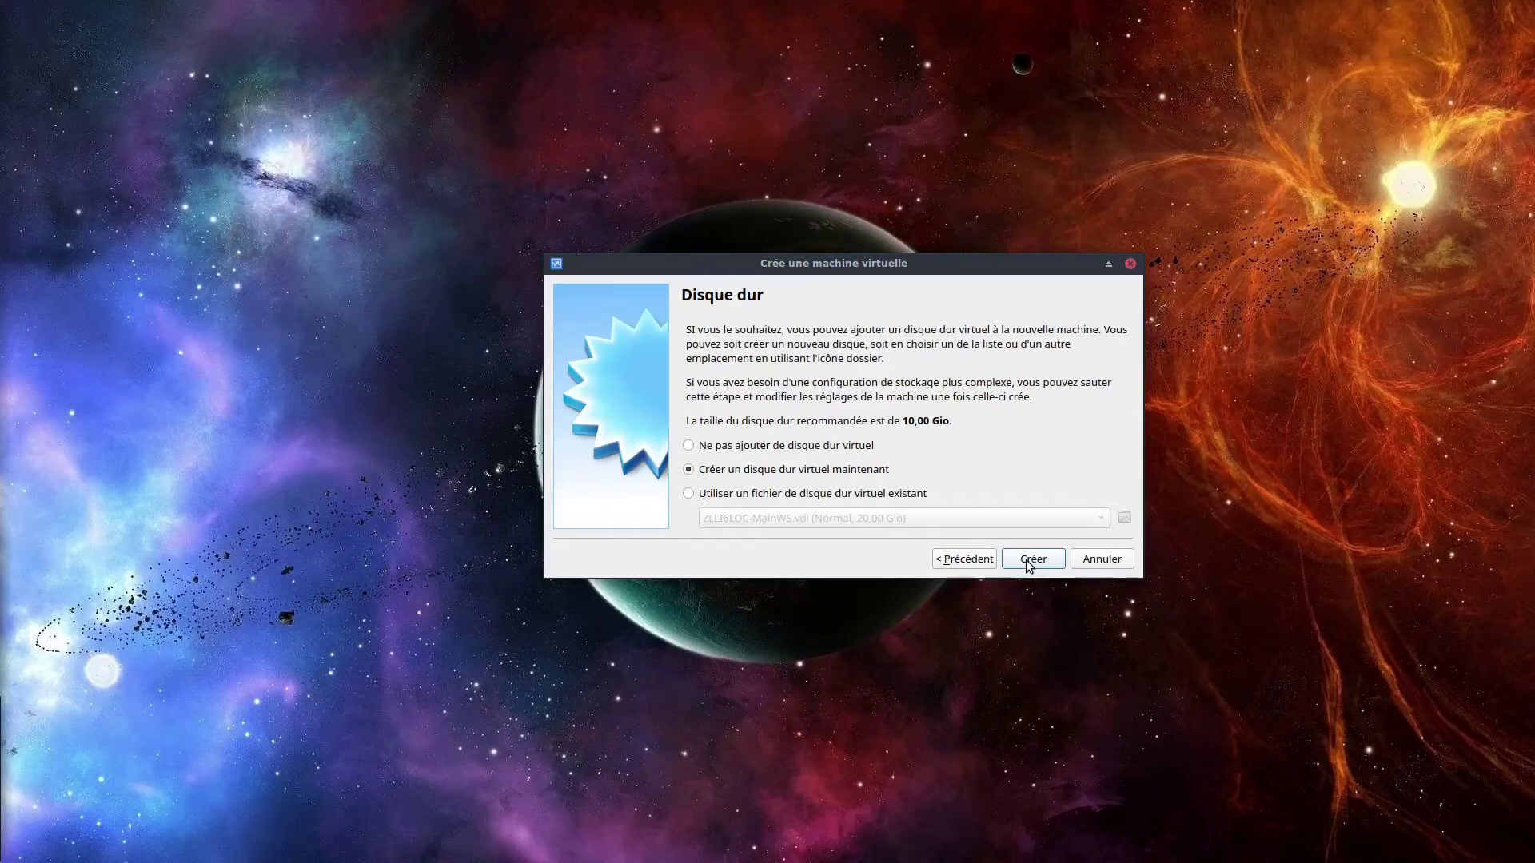
# Create a new virtual hard disk, keeping the VDI (VirtualBox Disk Image) file type.
pyautogui.click(1029, 561)
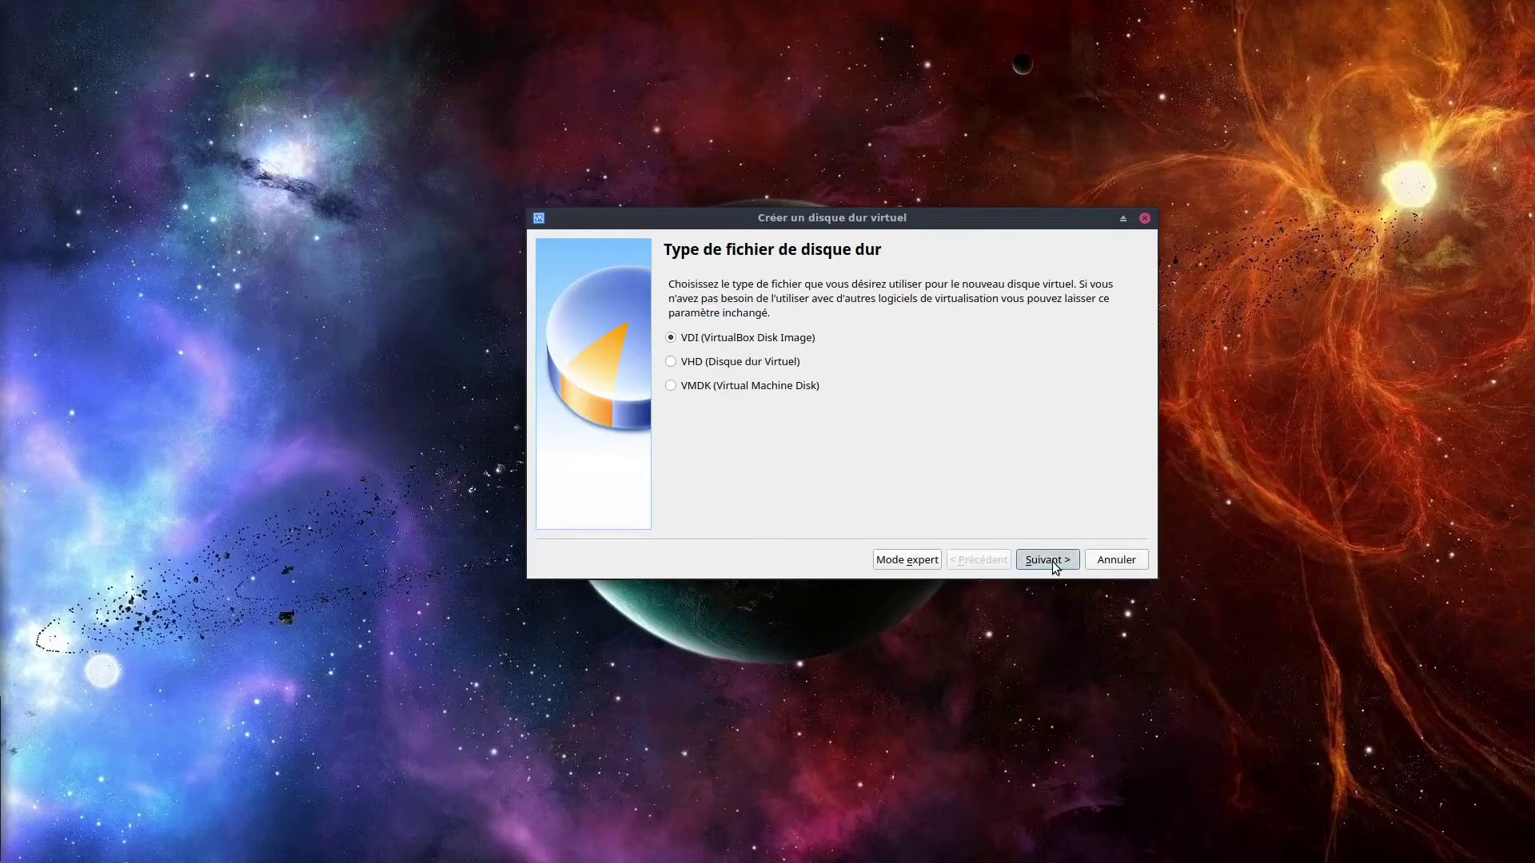
pyautogui.click(1052, 561)
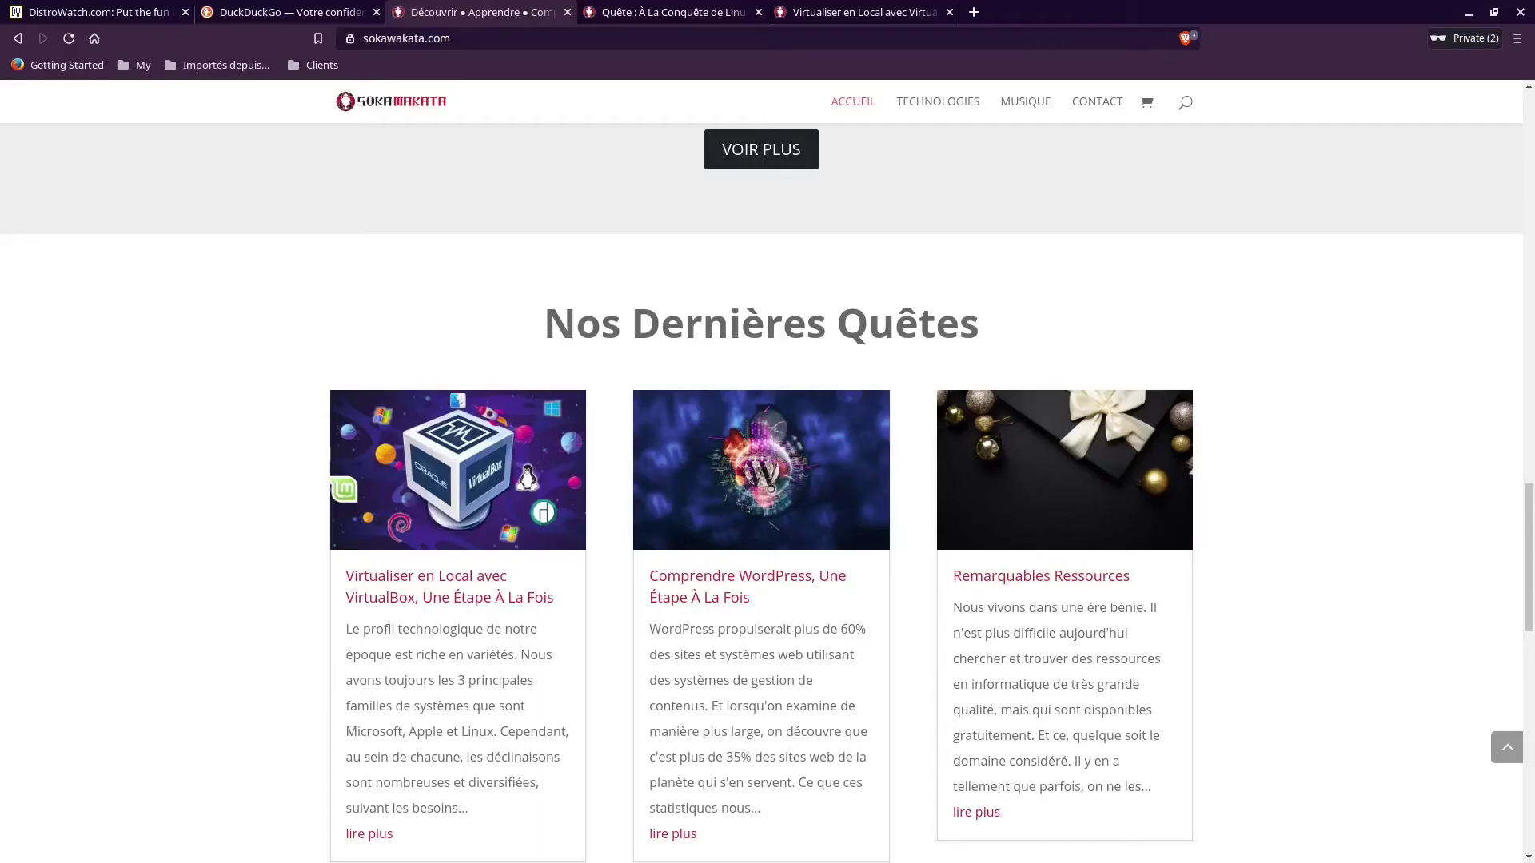
# Minimize Firefox and keep dynamically allocated storage for the new disk.
pyautogui.scroll(-1, 518, 455)
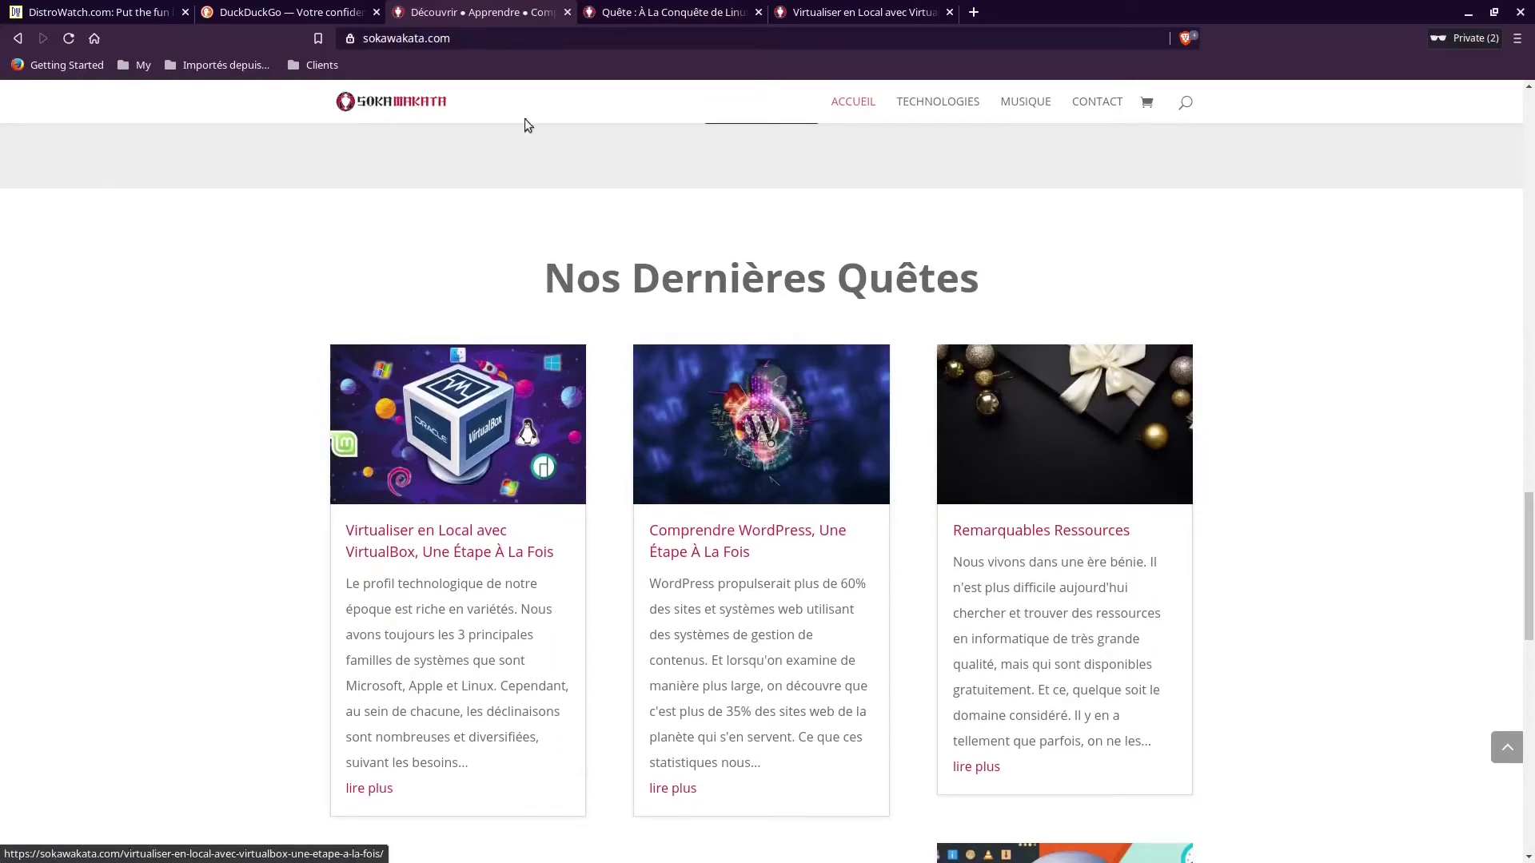
pyautogui.click(1468, 13)
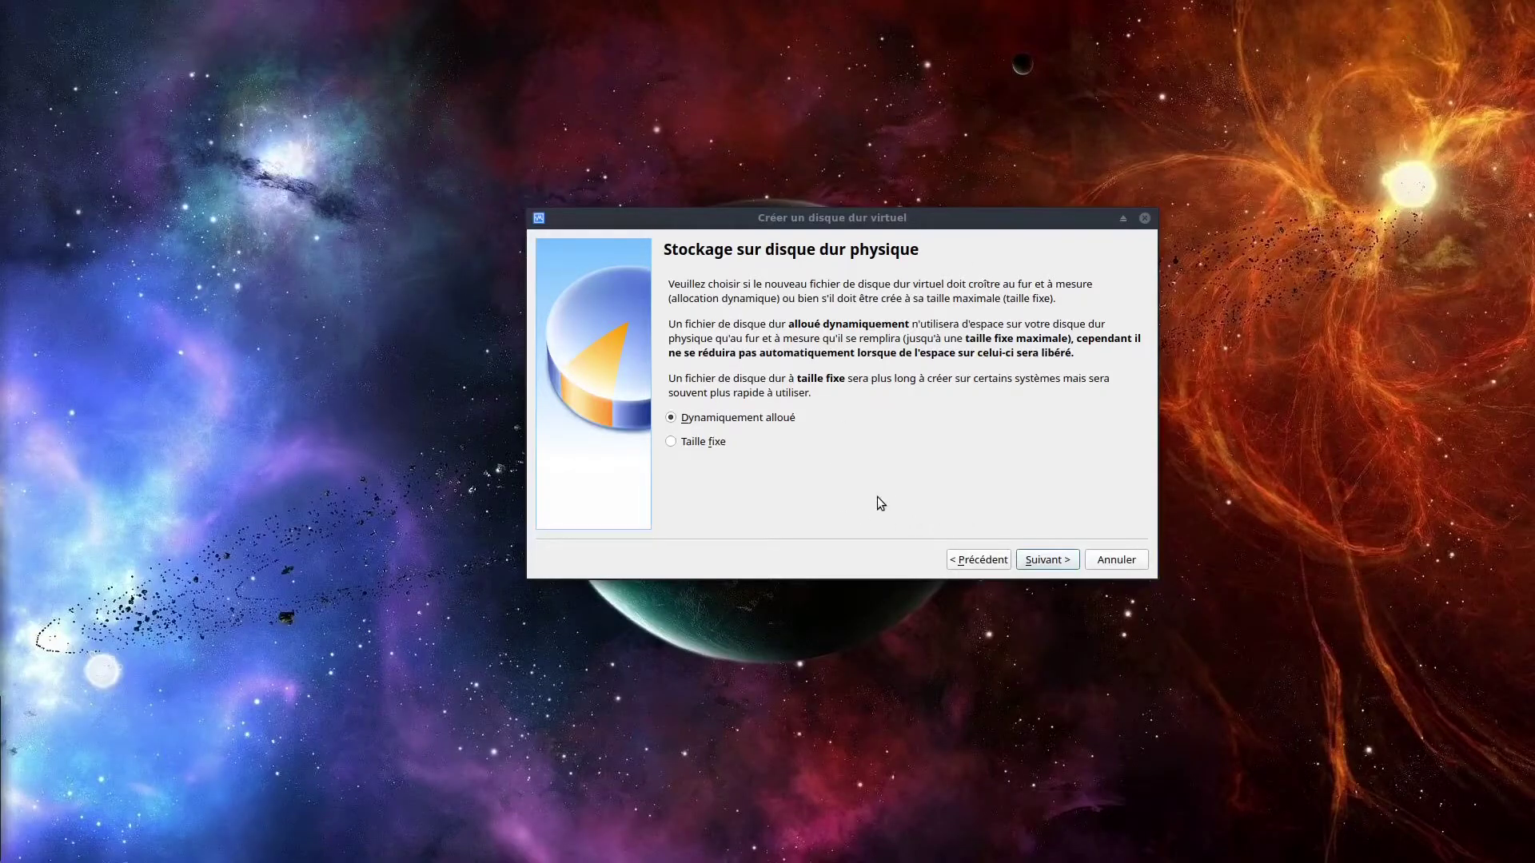
pyautogui.click(1055, 562)
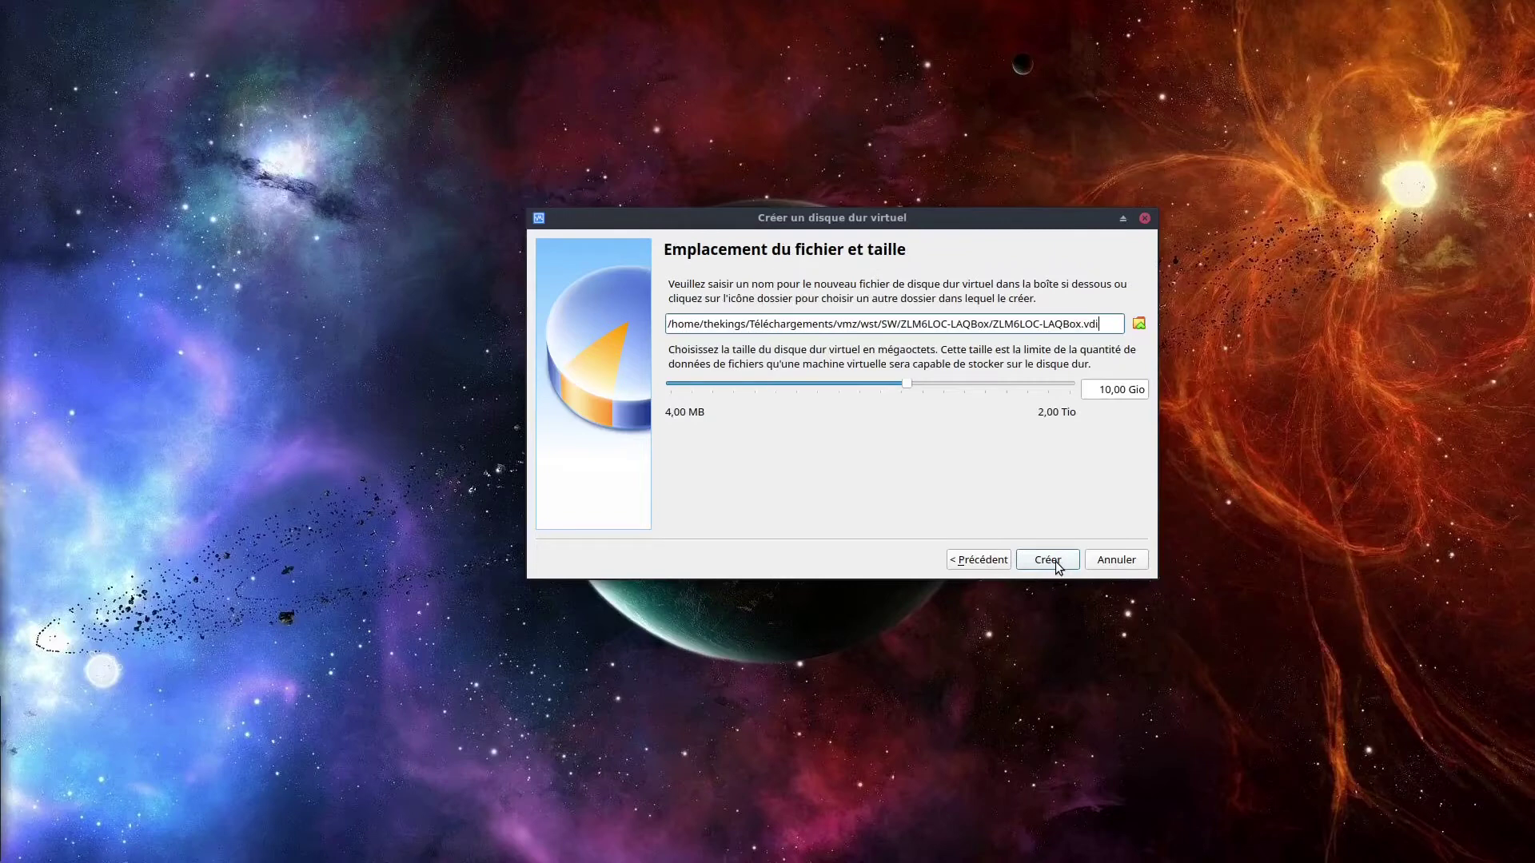
# Save the disk file ZLM6LOC-LAQBox.vdi into the vmz/hdd folder.
pyautogui.click(1138, 324)
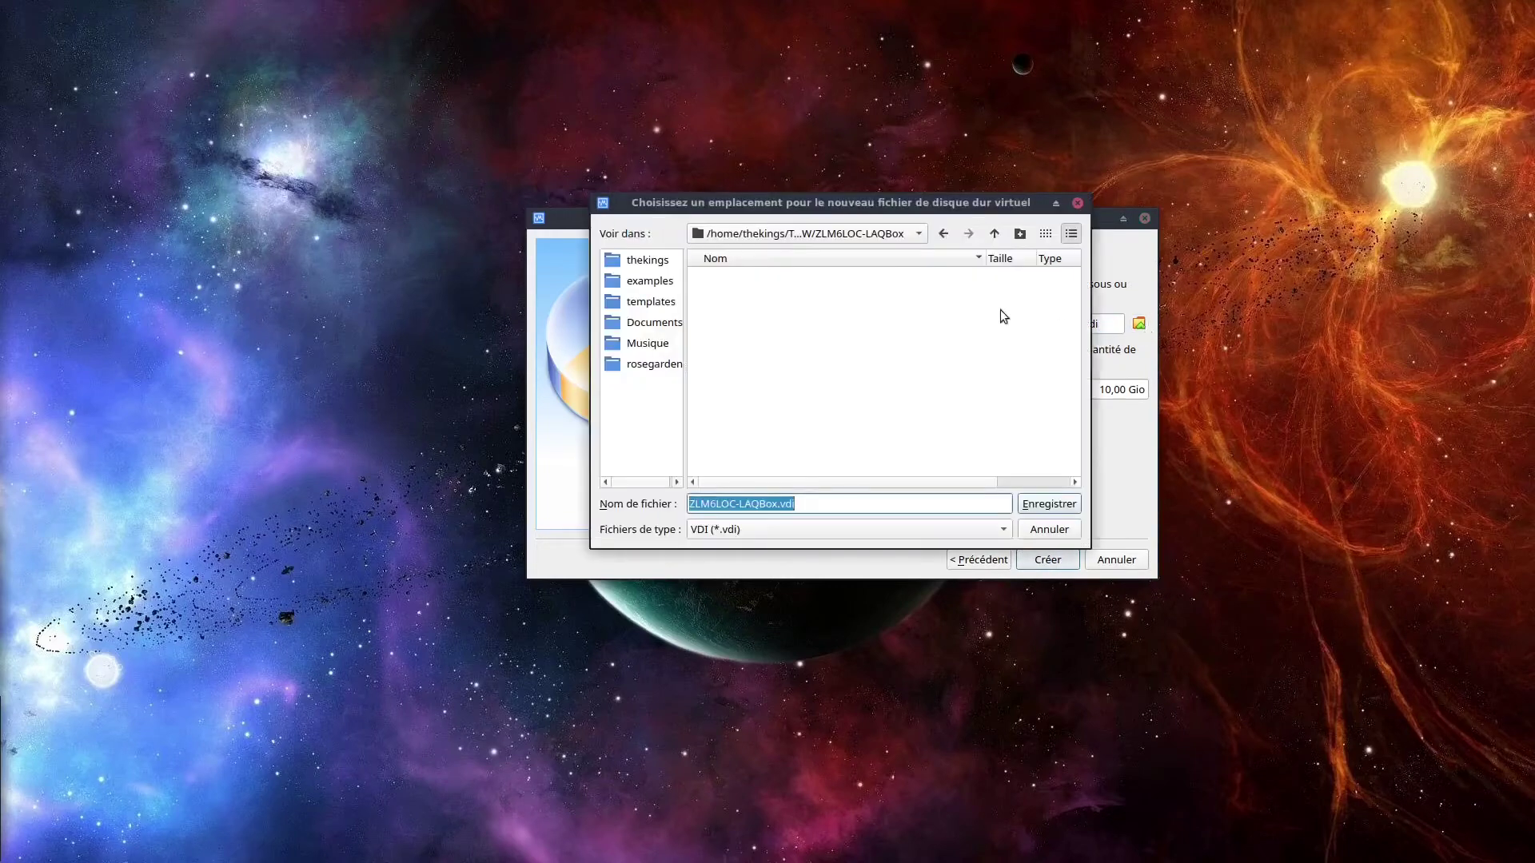
pyautogui.click(994, 234)
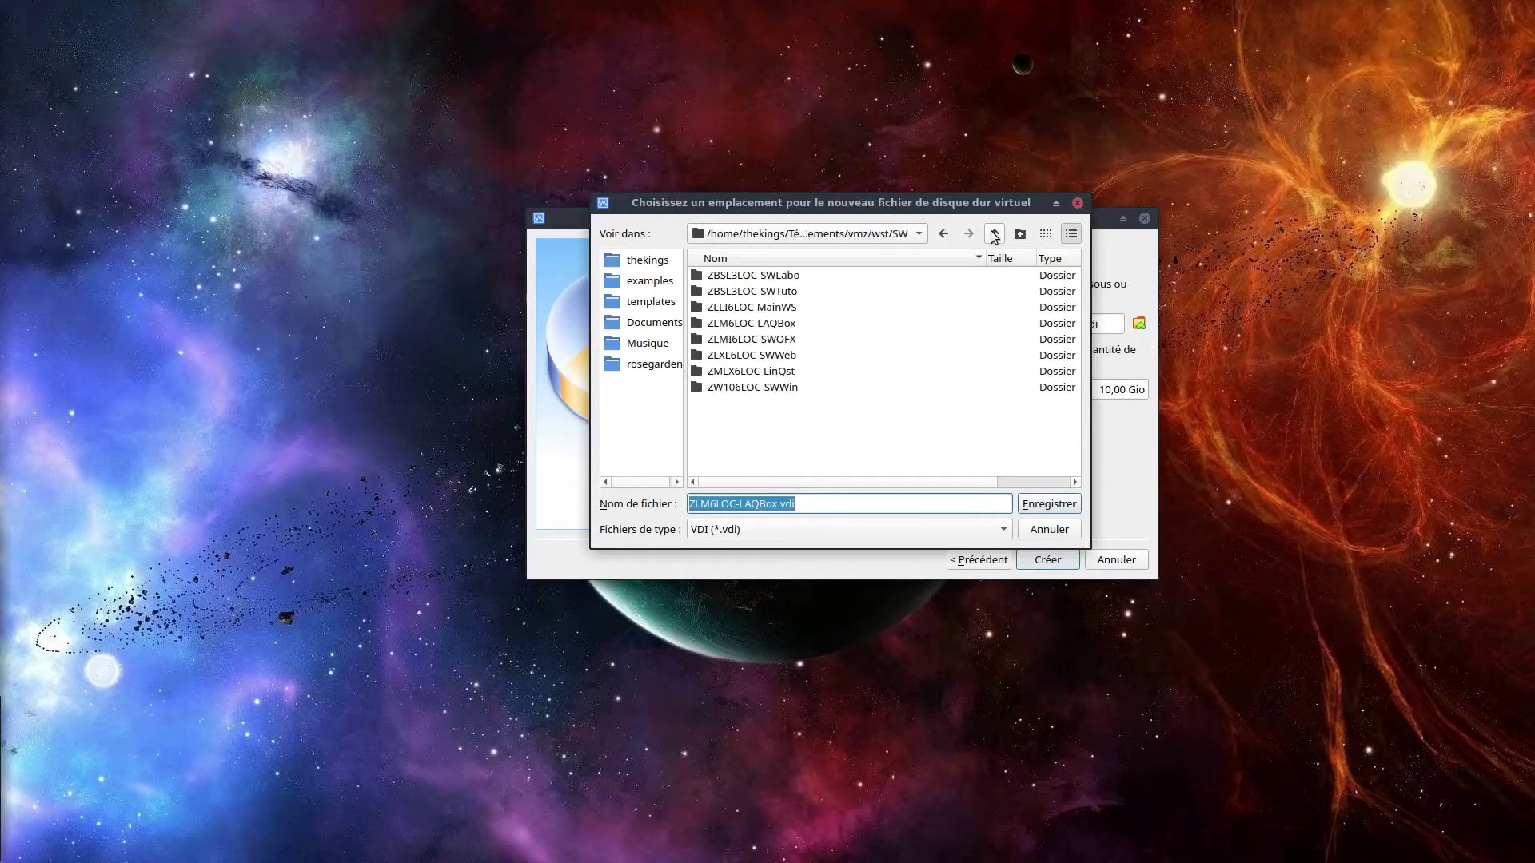
pyautogui.click(994, 234)
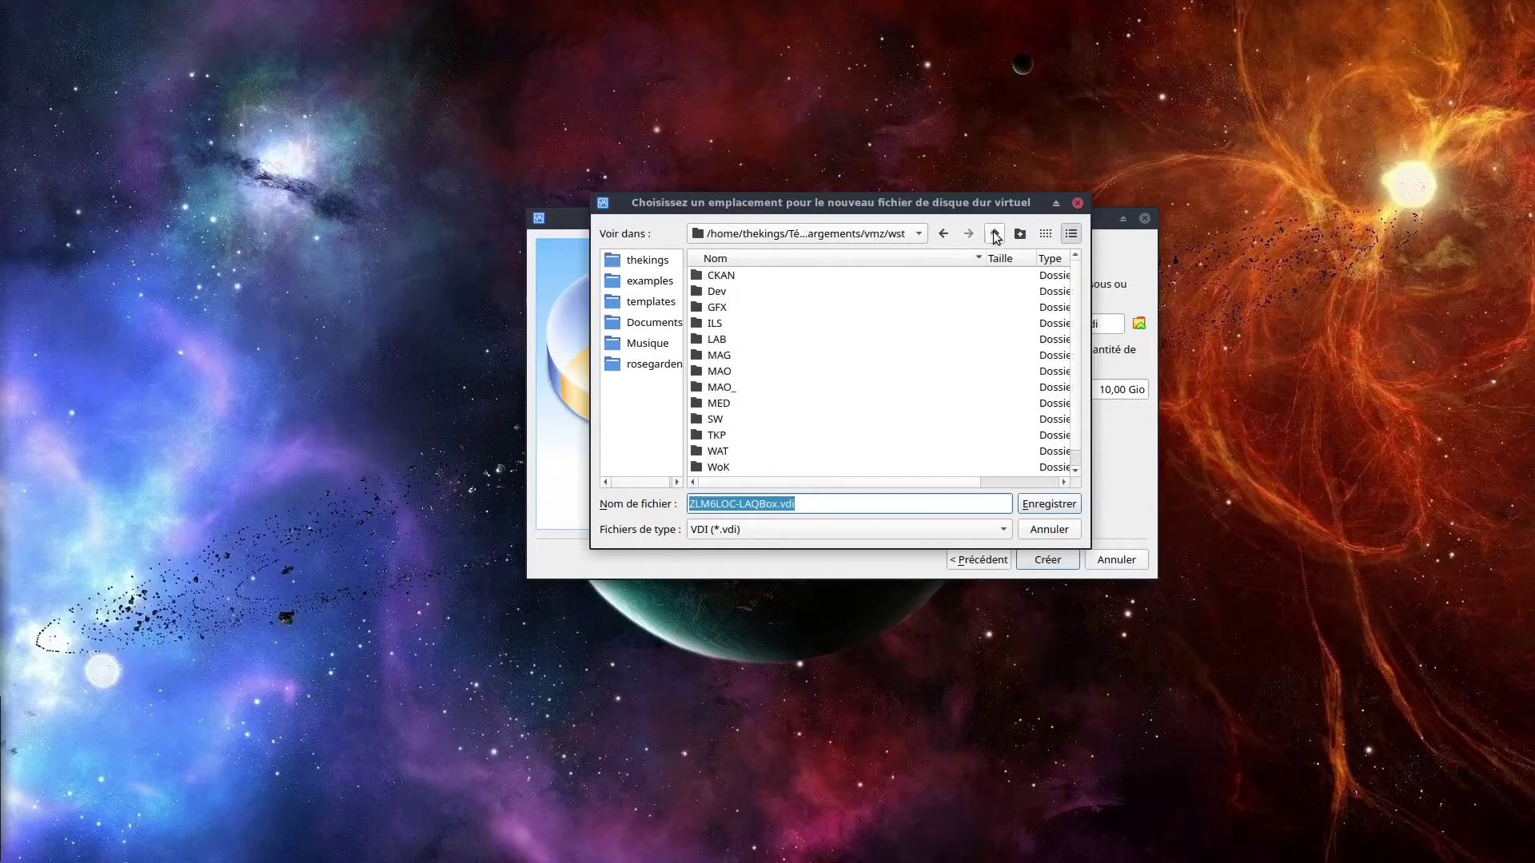
pyautogui.click(994, 235)
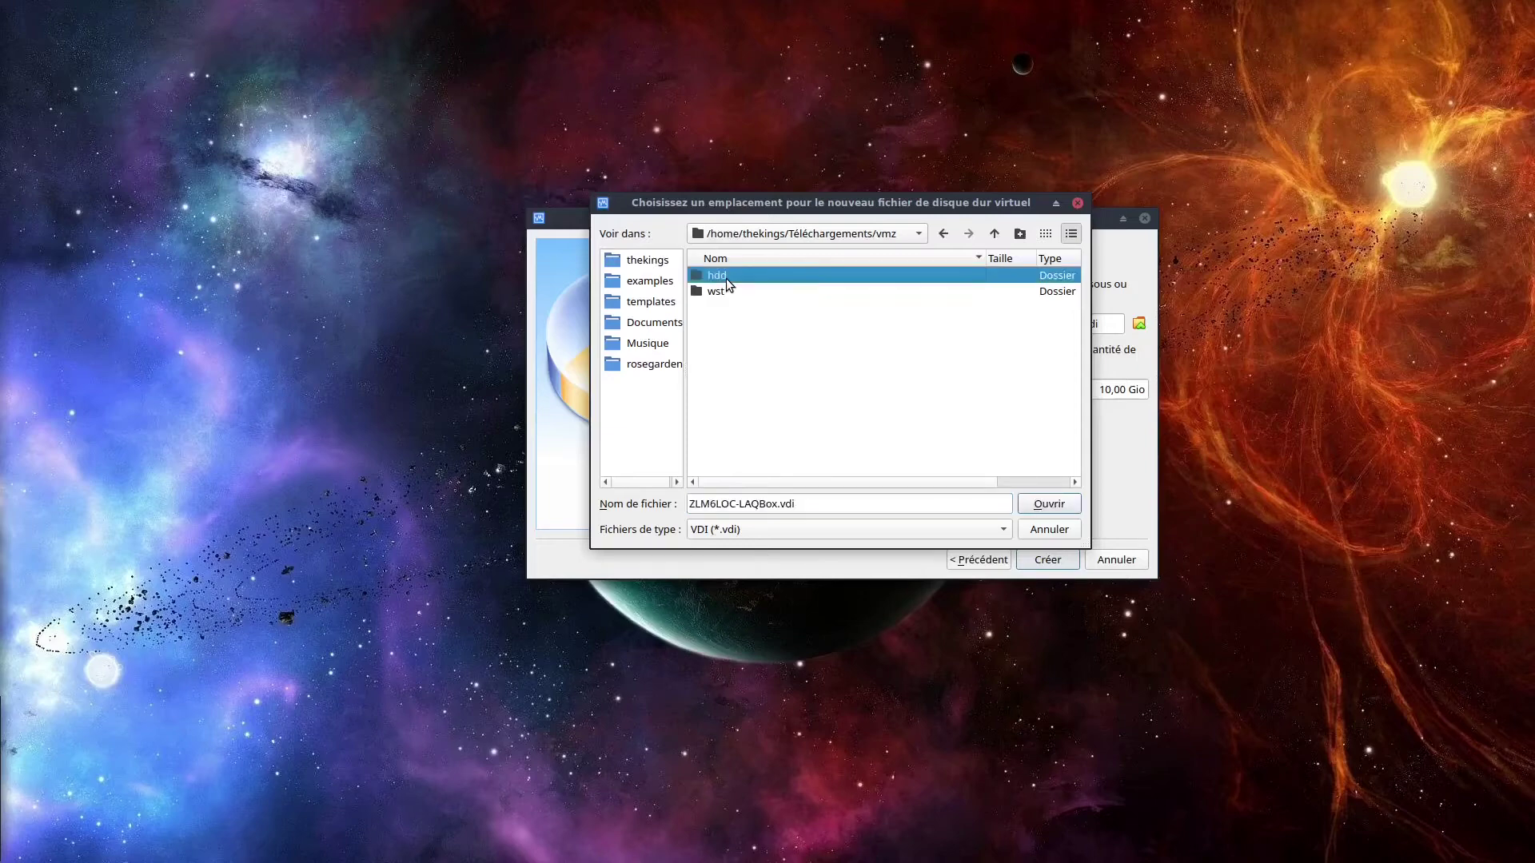
pyautogui.doubleClick(726, 279)
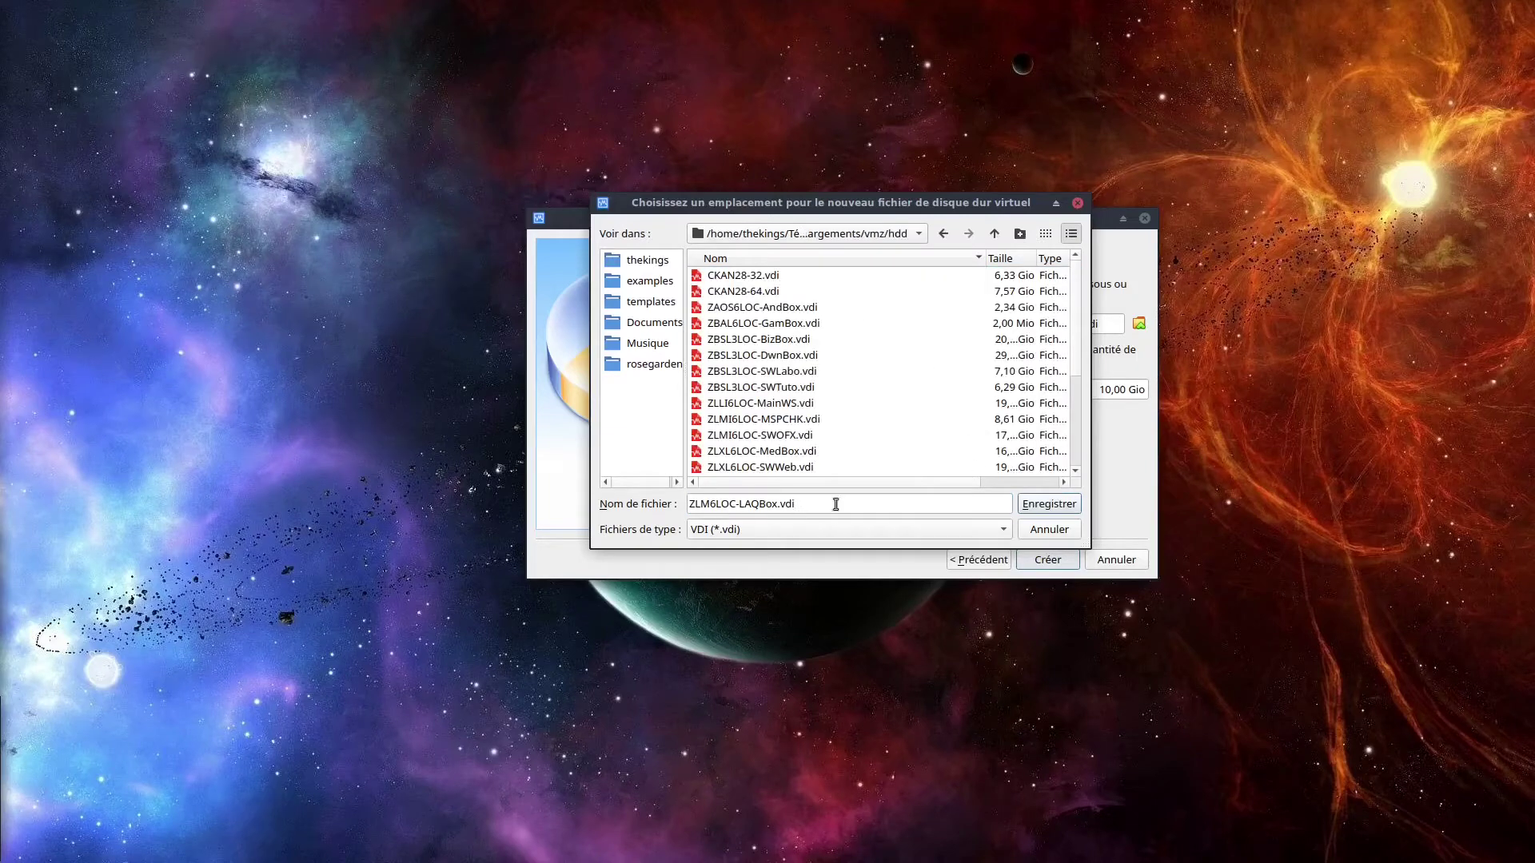
pyautogui.click(1050, 504)
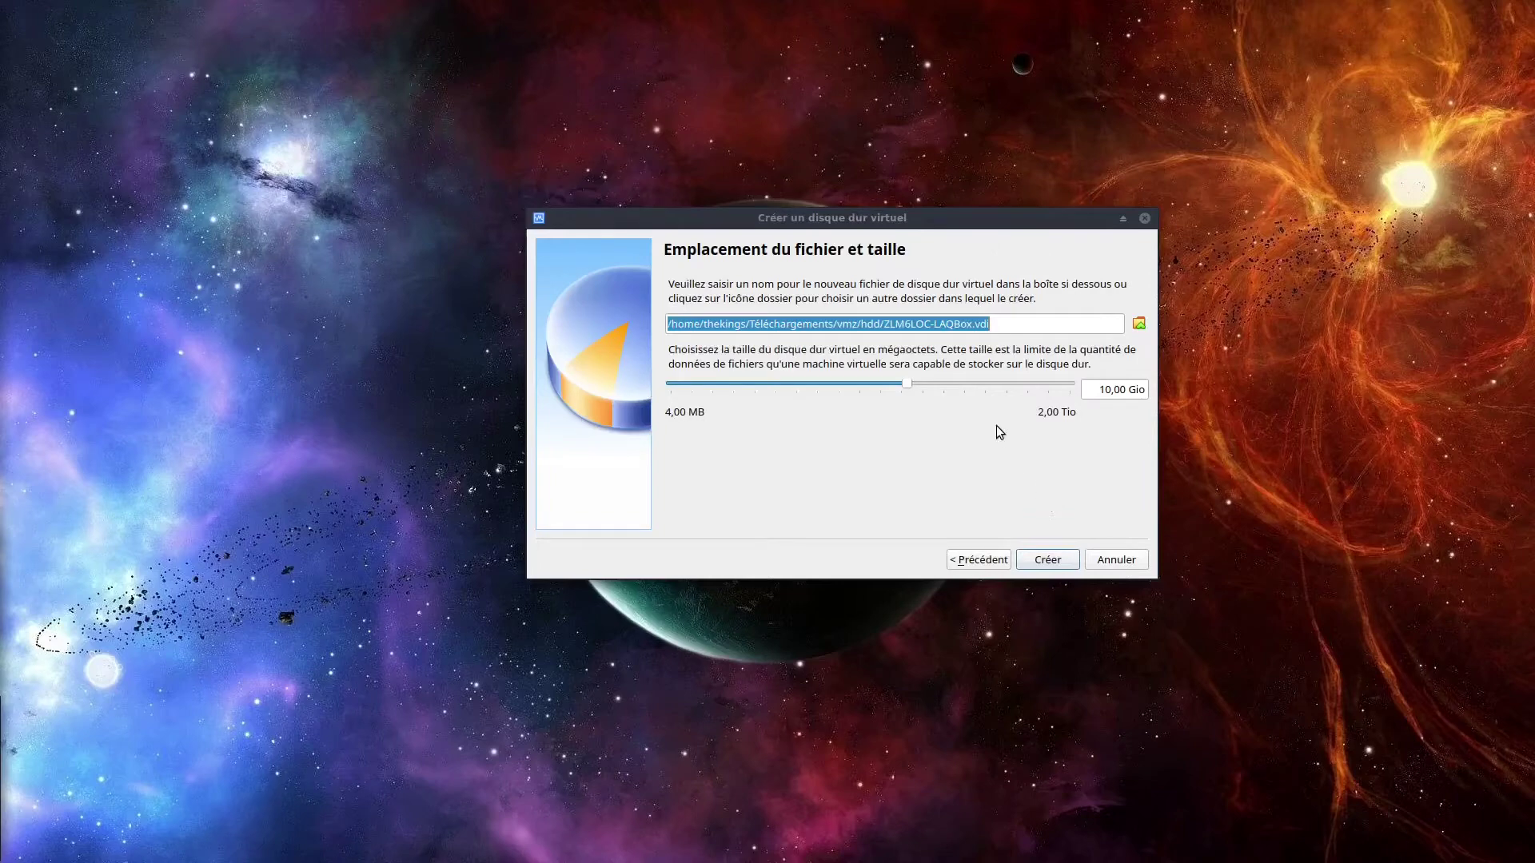
# Set the virtual disk size to 50,00 Gio and create it.
pyautogui.click(1103, 392)
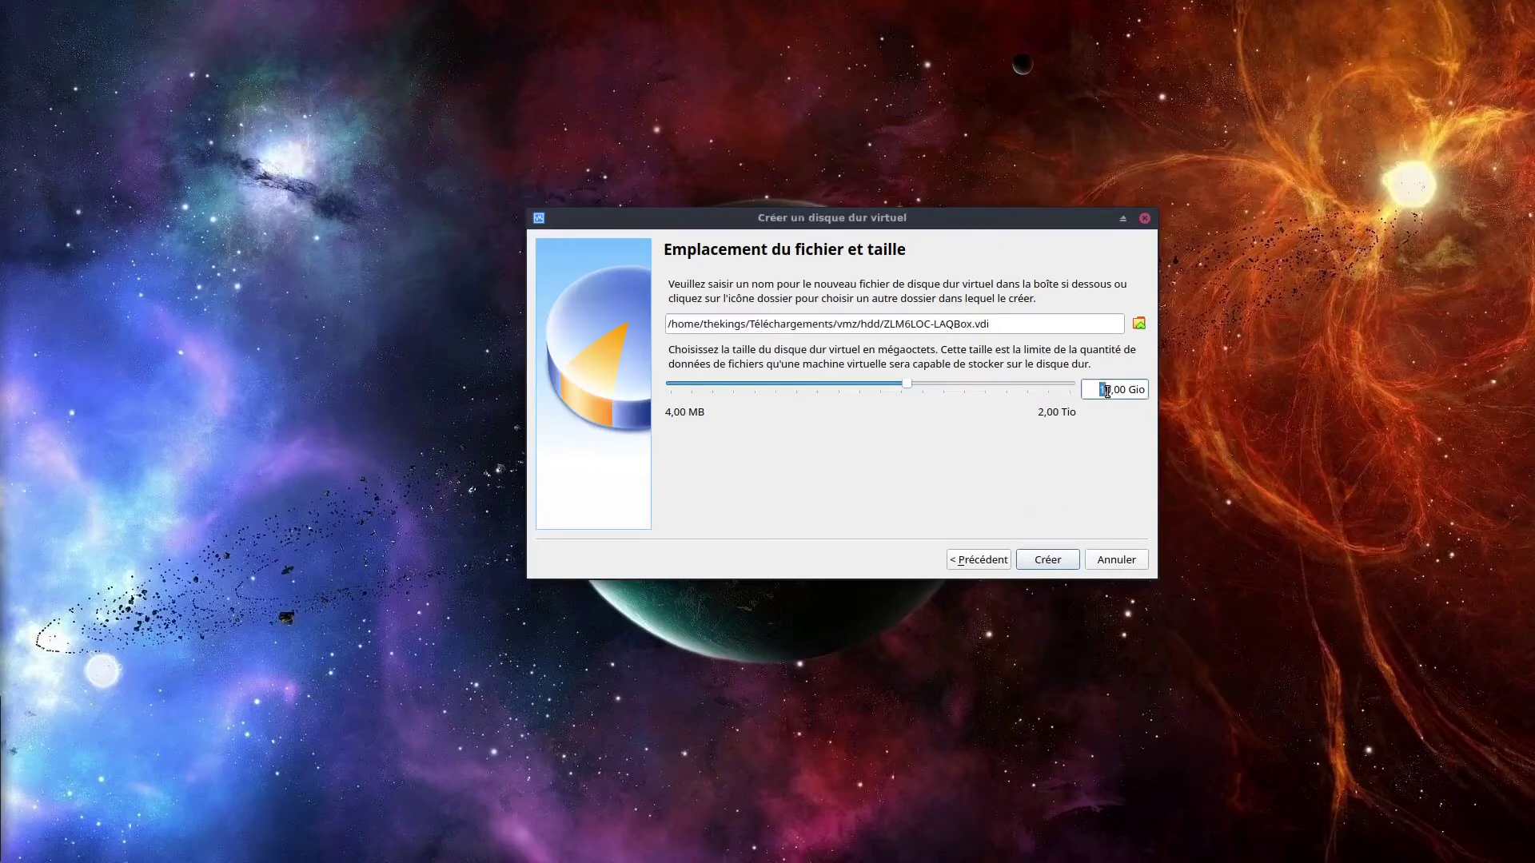
pyautogui.write('50')
pyautogui.click(1047, 559)
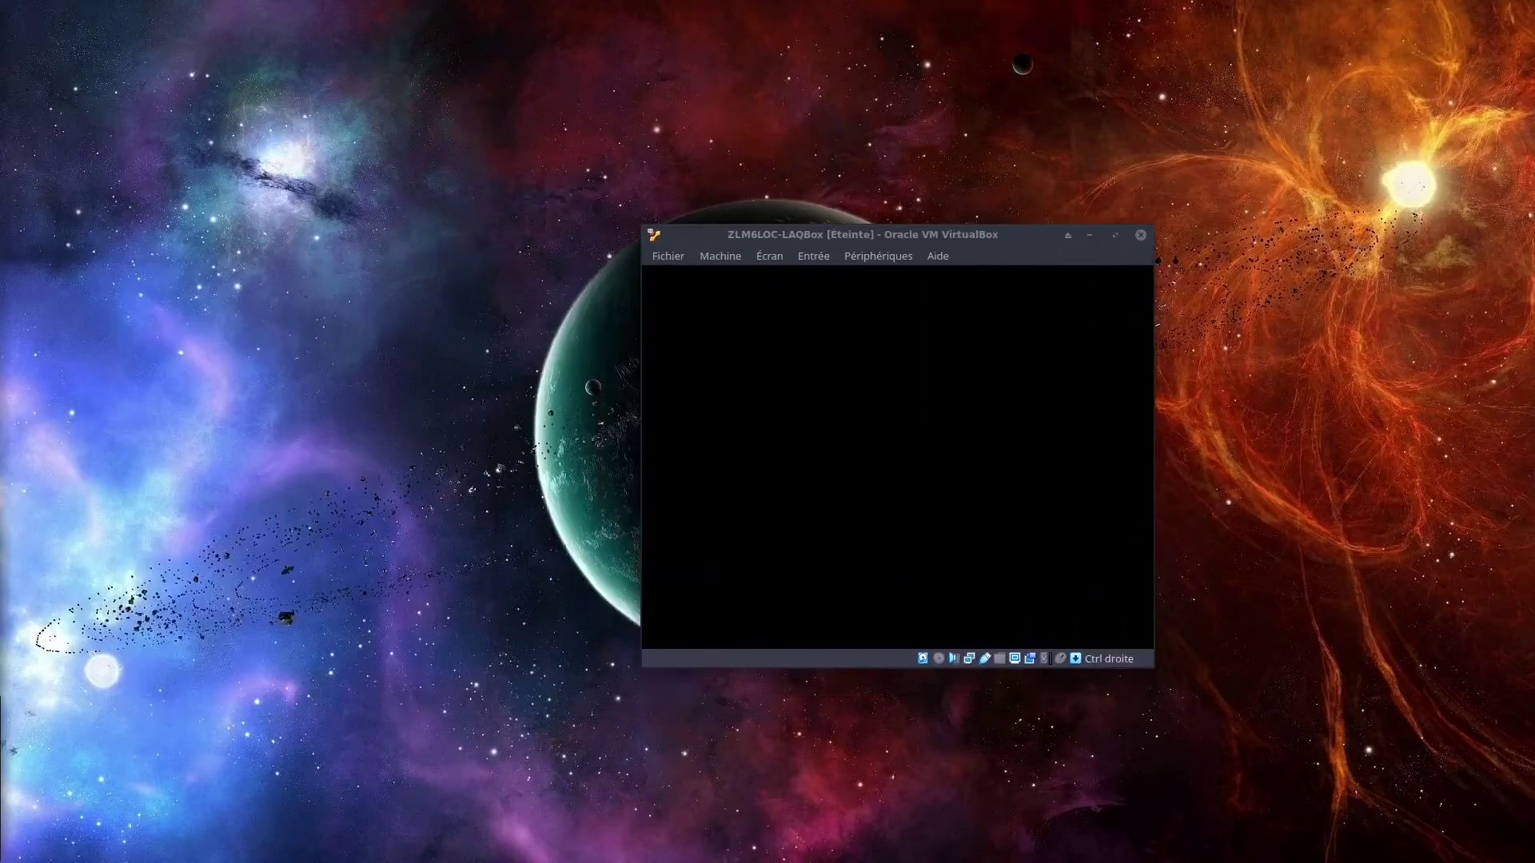
# Move the start-up disk dialog over the powered-off VM window.
pyautogui.moveTo(487, 302); pyautogui.dragTo(876, 301)
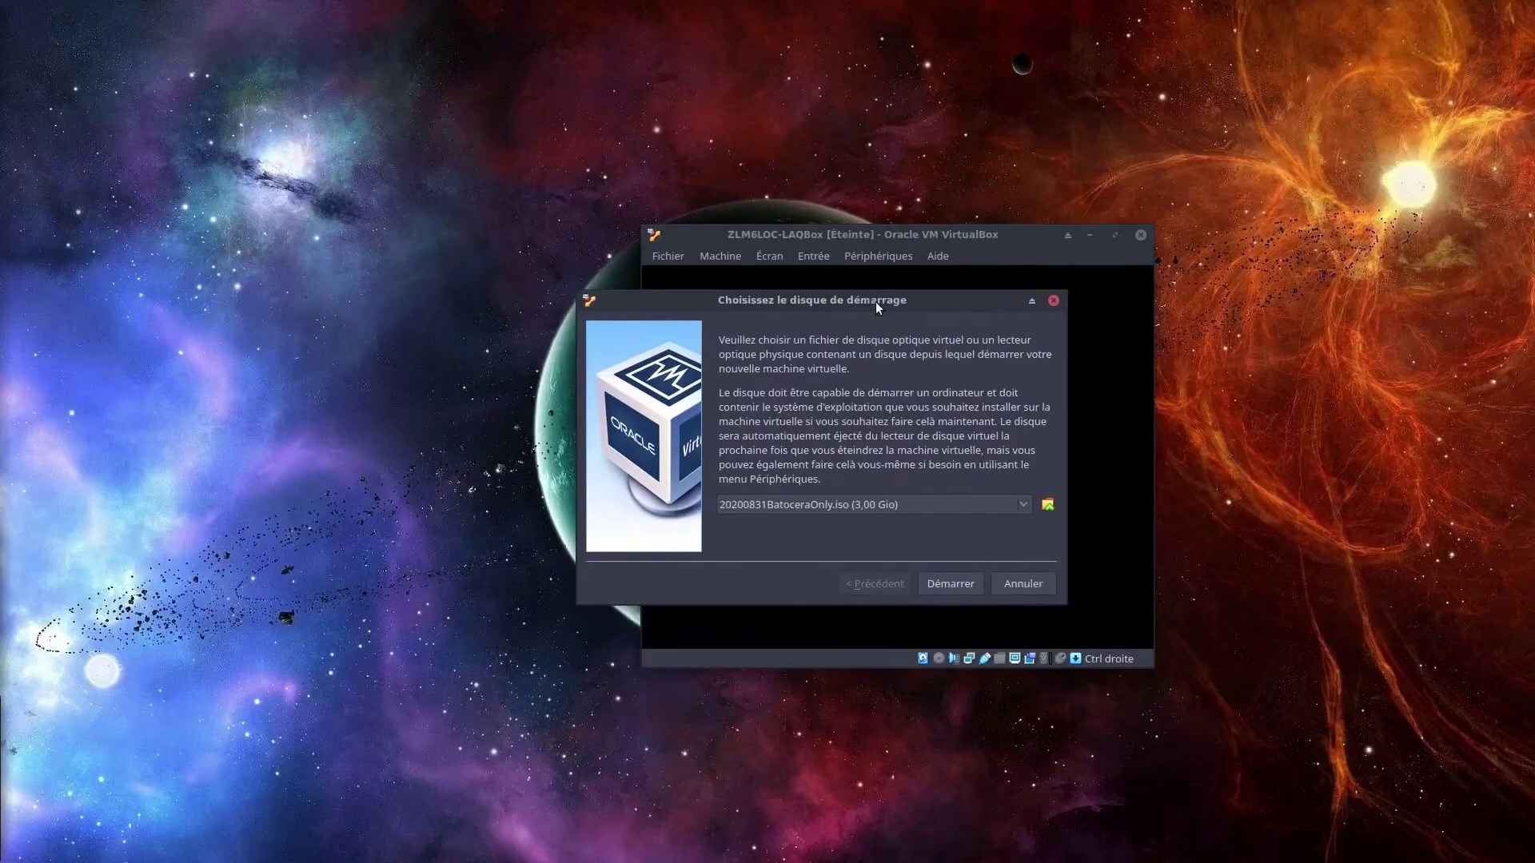
# Choose linuxmint-20-xfce-64bit.iso as the boot disk and start the VM from it.
pyautogui.click(1047, 505)
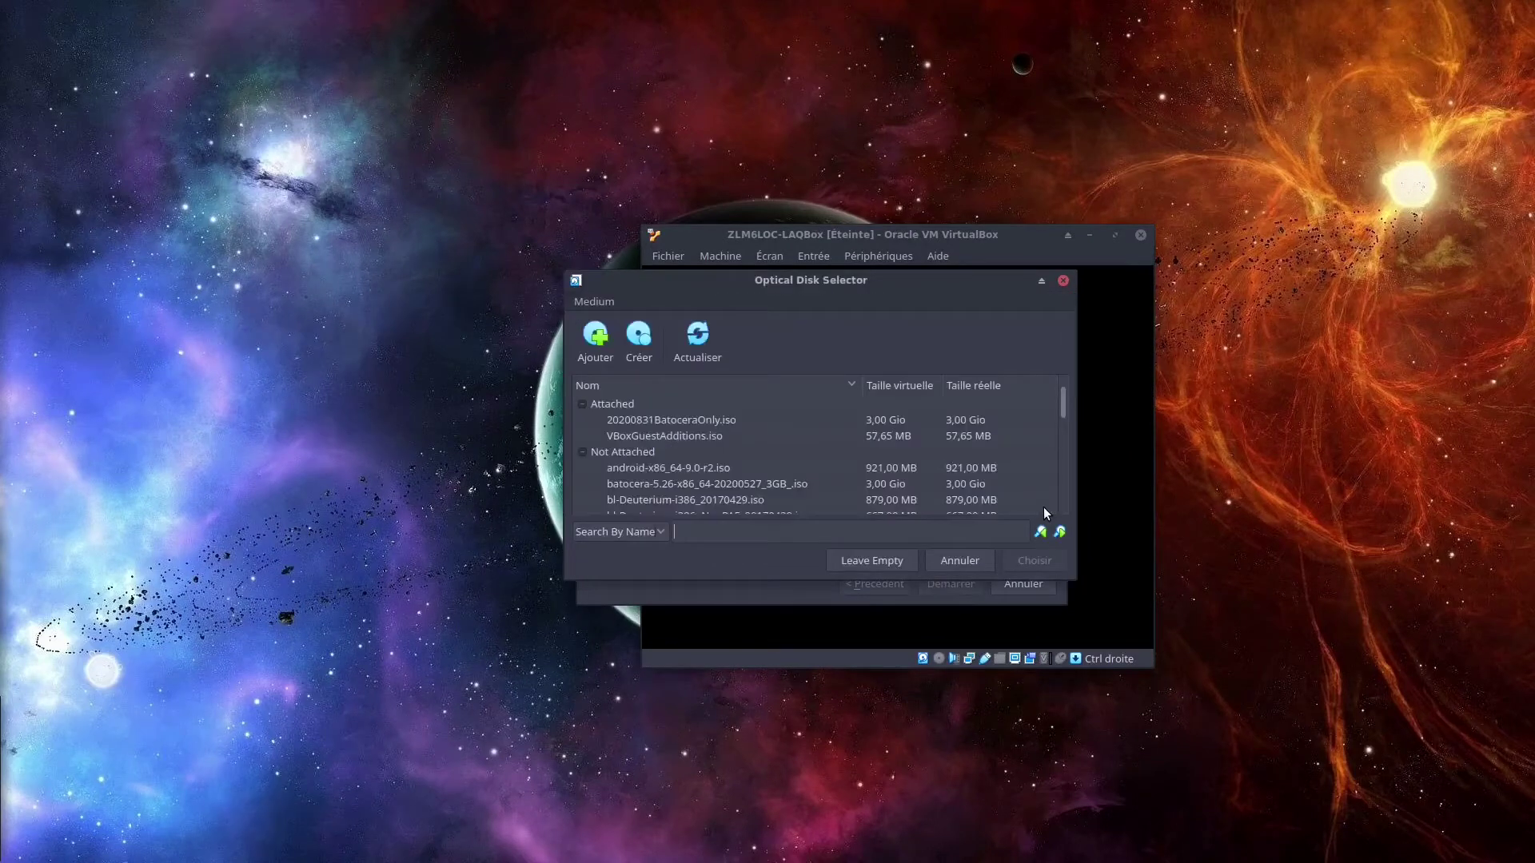
pyautogui.scroll(-6, 700, 443)
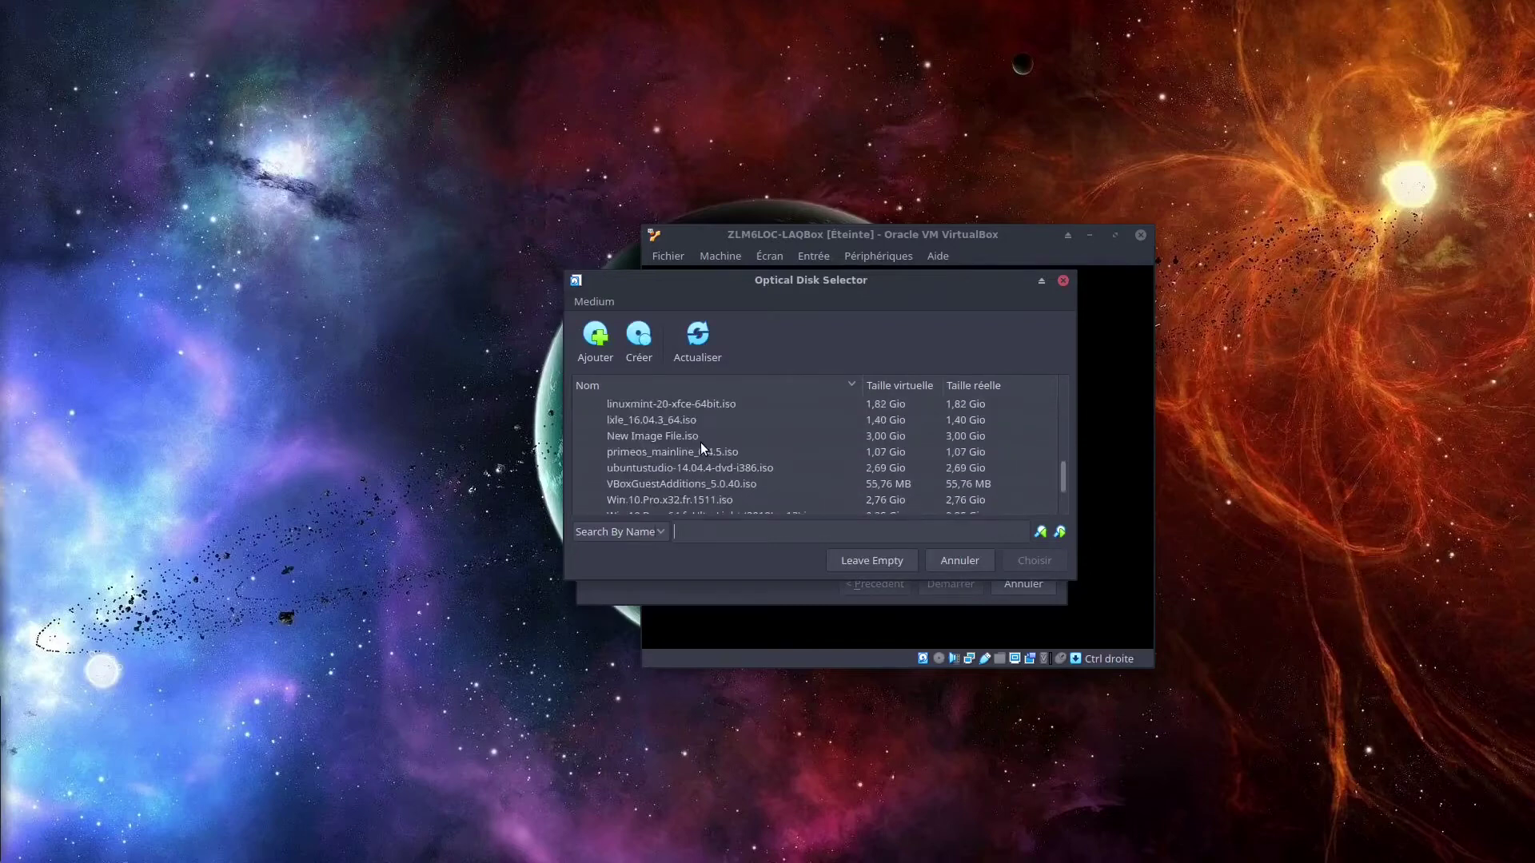
pyautogui.scroll(1, 700, 443)
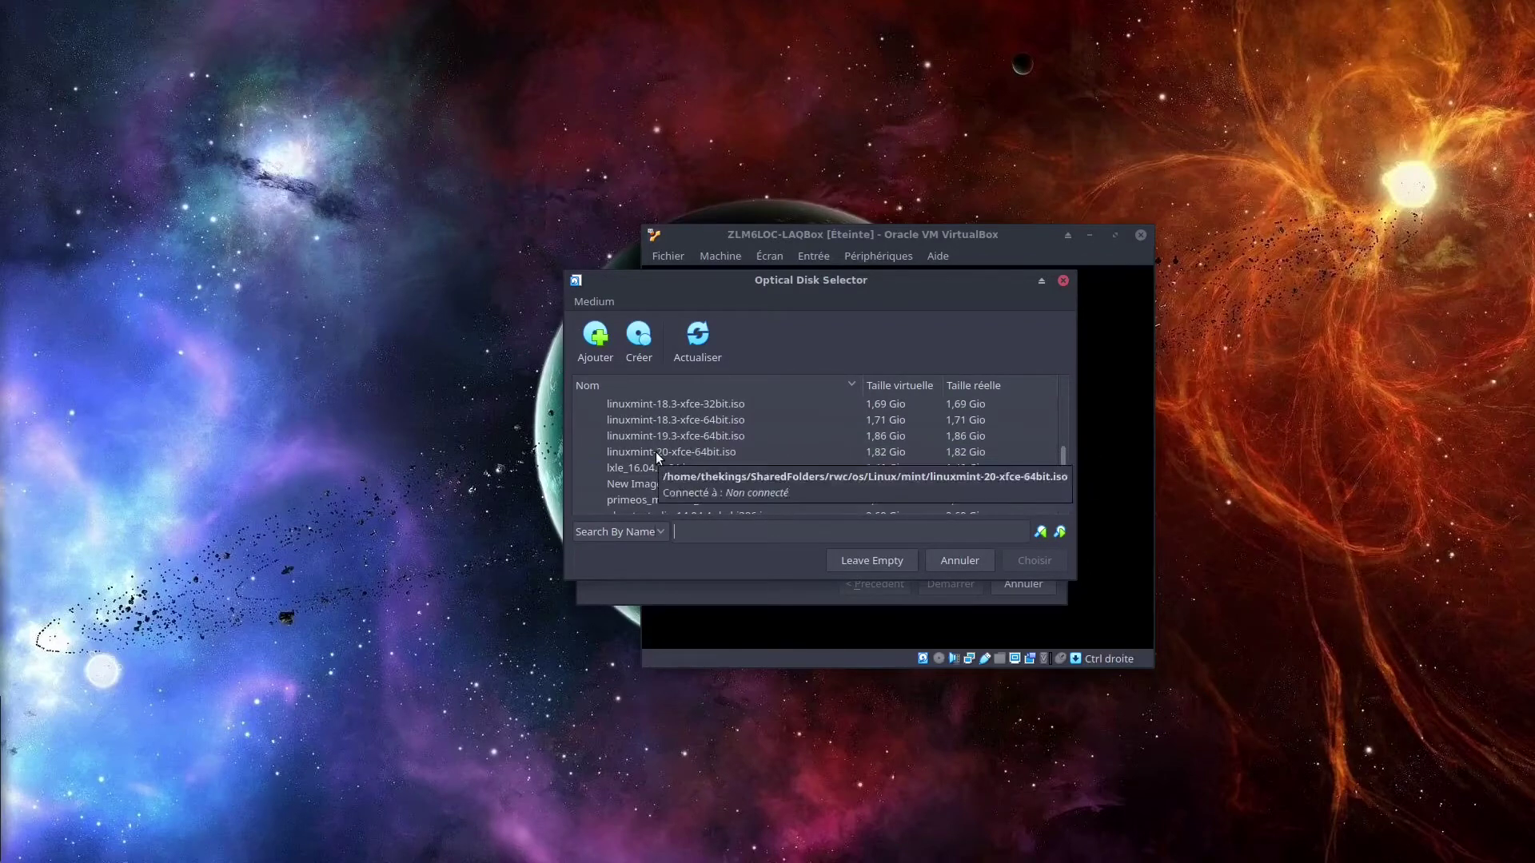
pyautogui.click(656, 452)
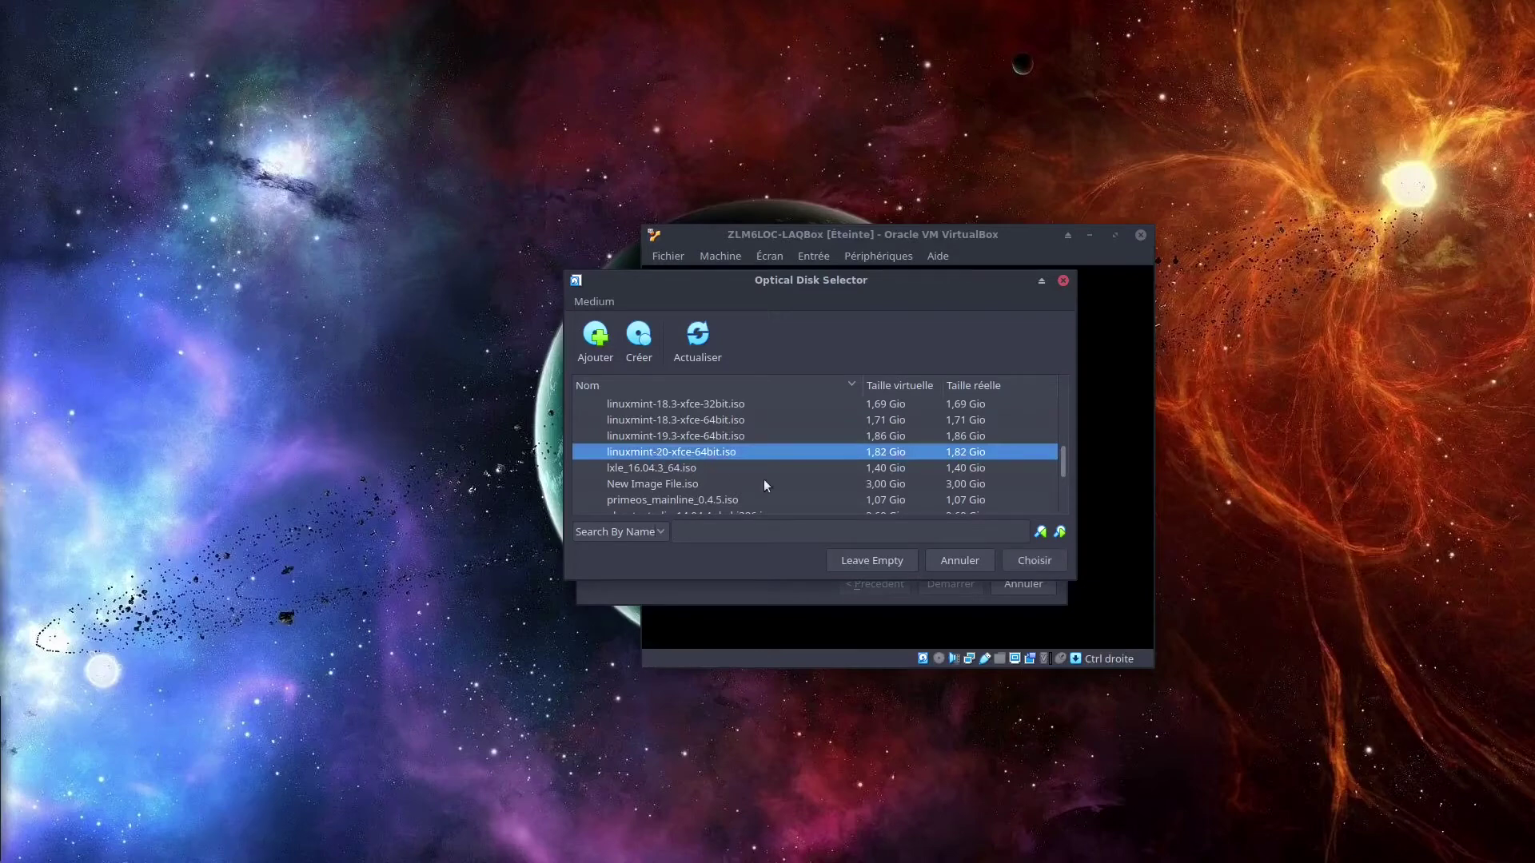
pyautogui.click(1046, 567)
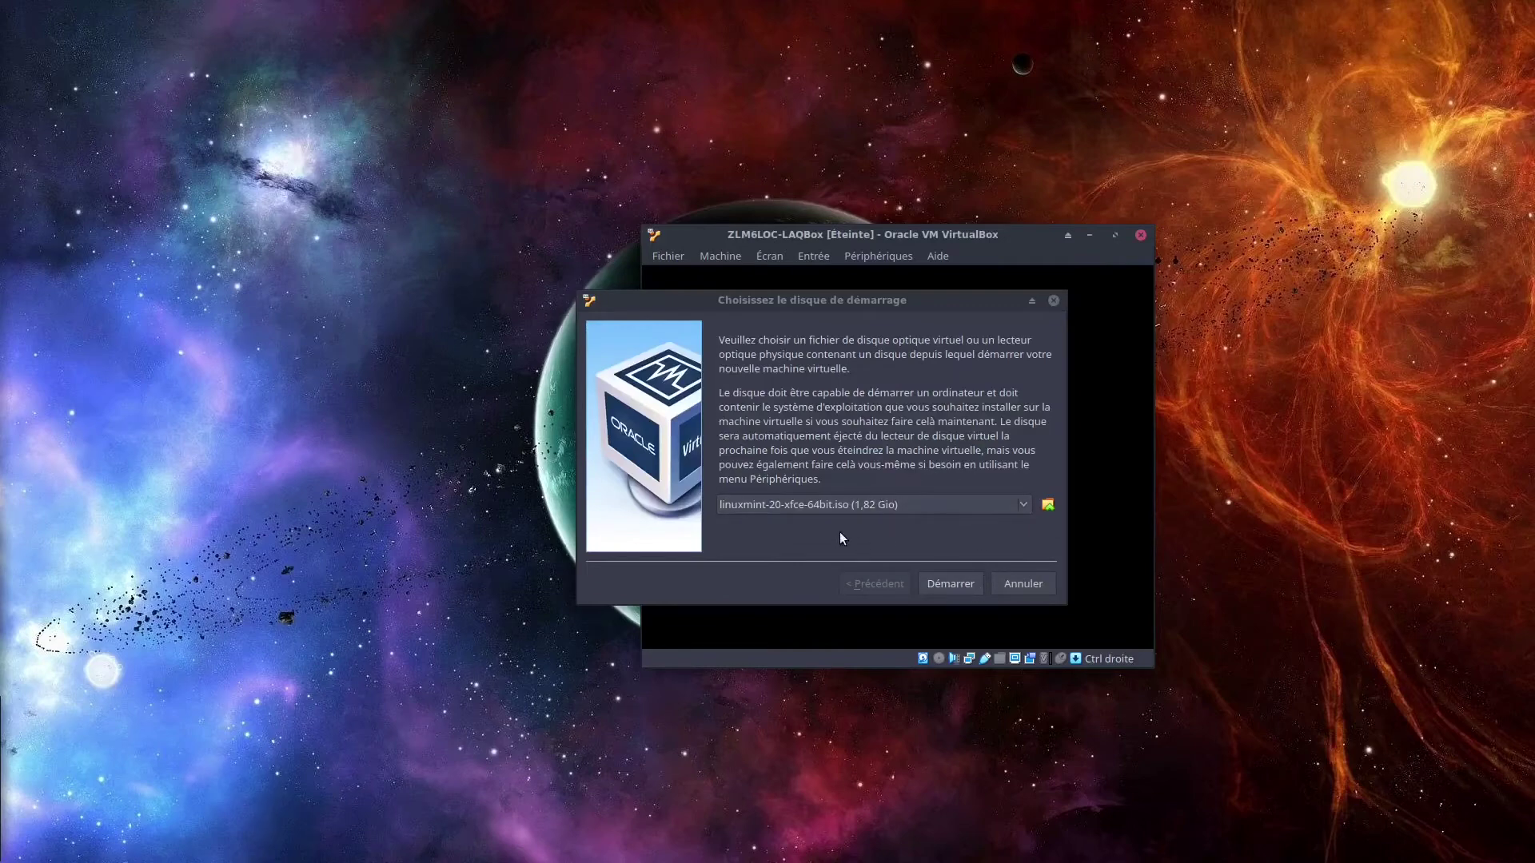
pyautogui.click(952, 585)
# Reposition the VM window and boot 'Start Linux Mint' from the boot menu.
pyautogui.moveTo(893, 241); pyautogui.dragTo(758, 209)
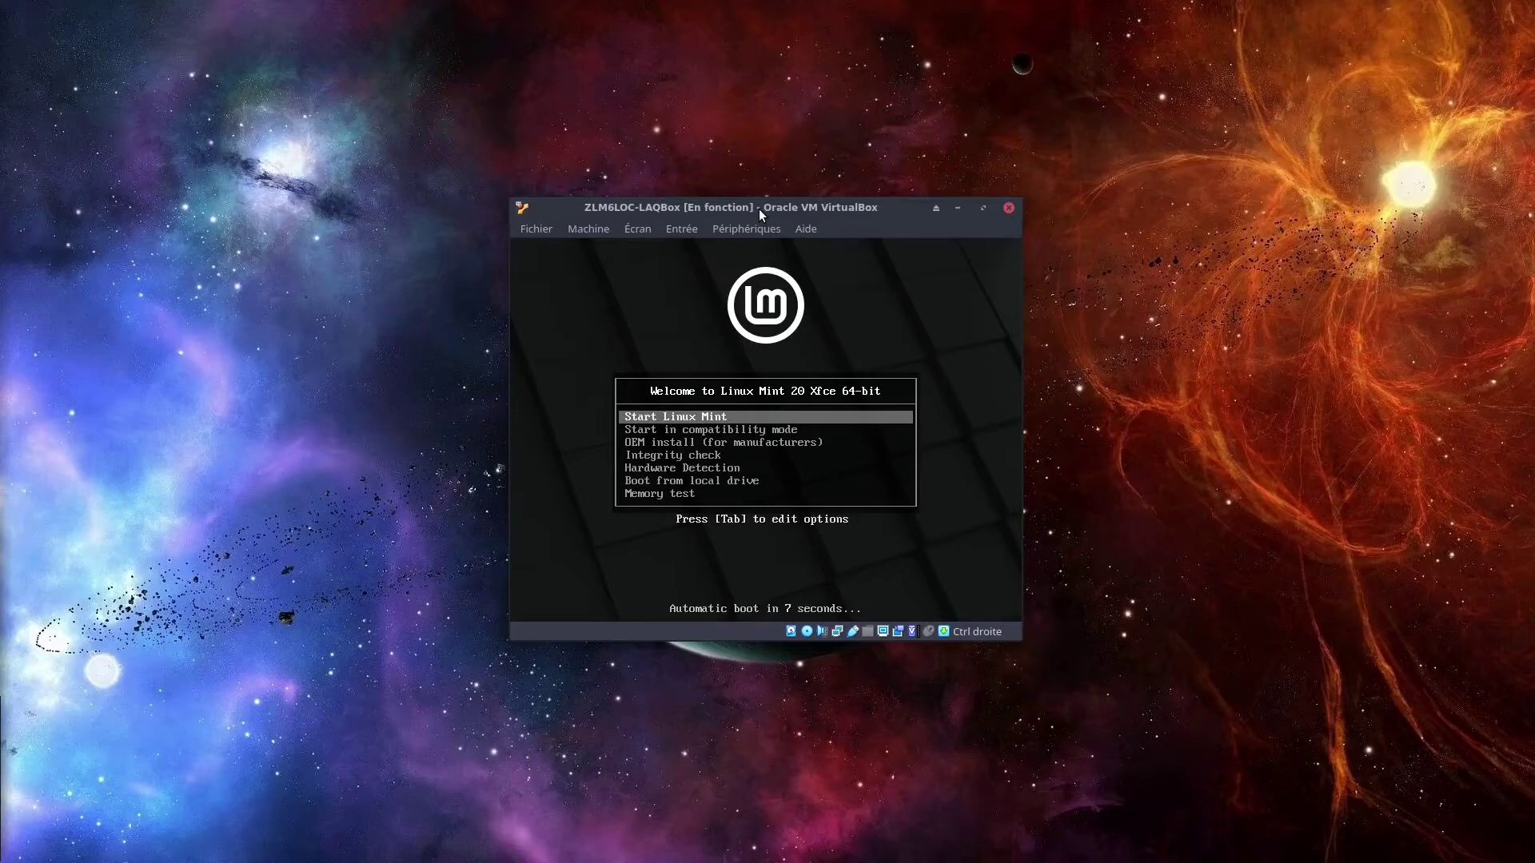
pyautogui.press('Down')
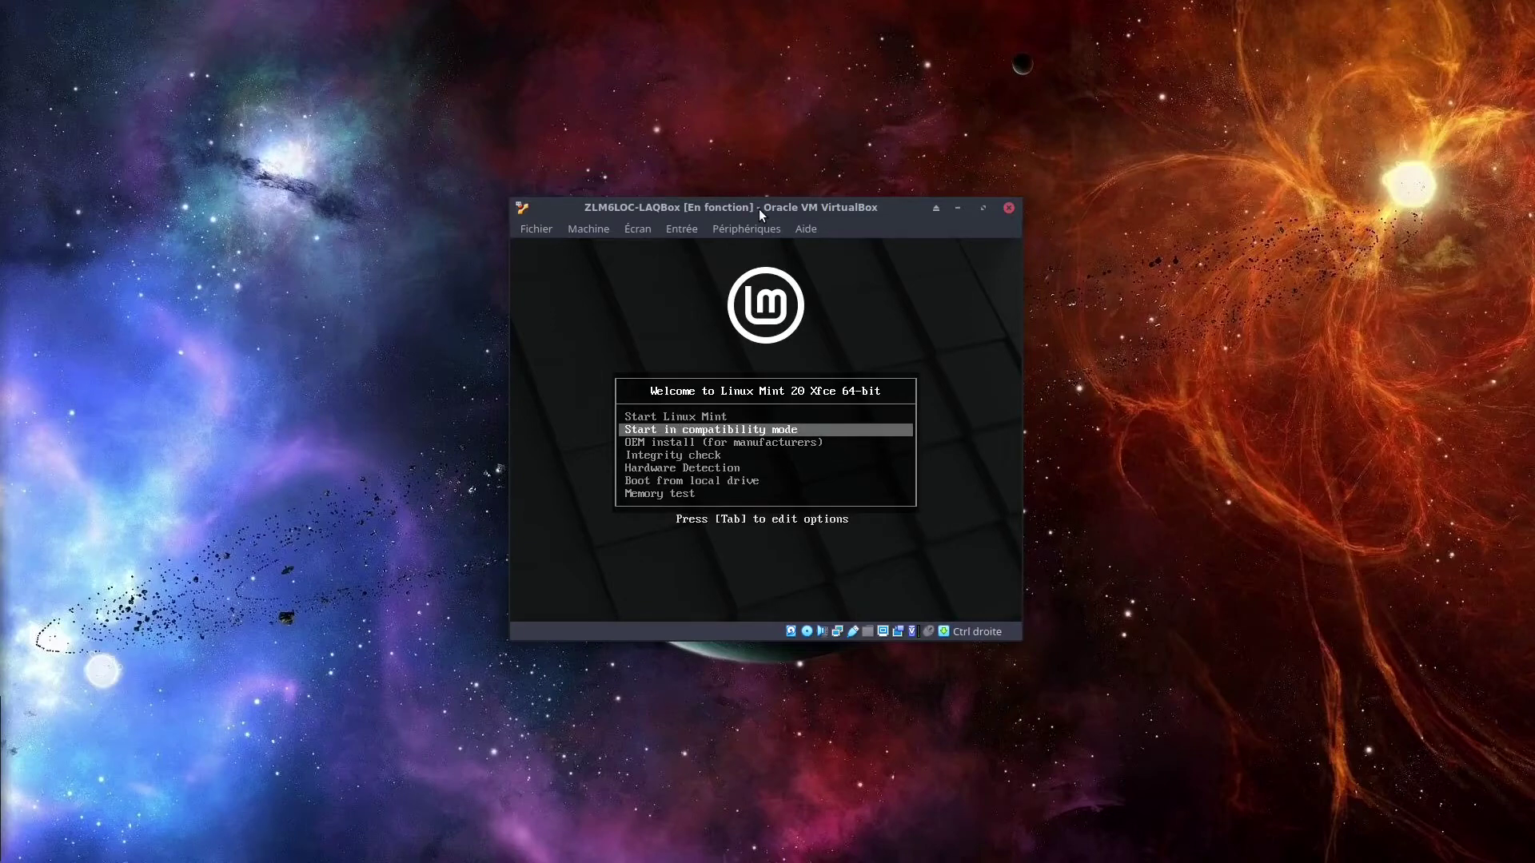
pyautogui.press('Down')
pyautogui.press('Down')
pyautogui.press('Down')
pyautogui.press('Down')
pyautogui.press('Down')
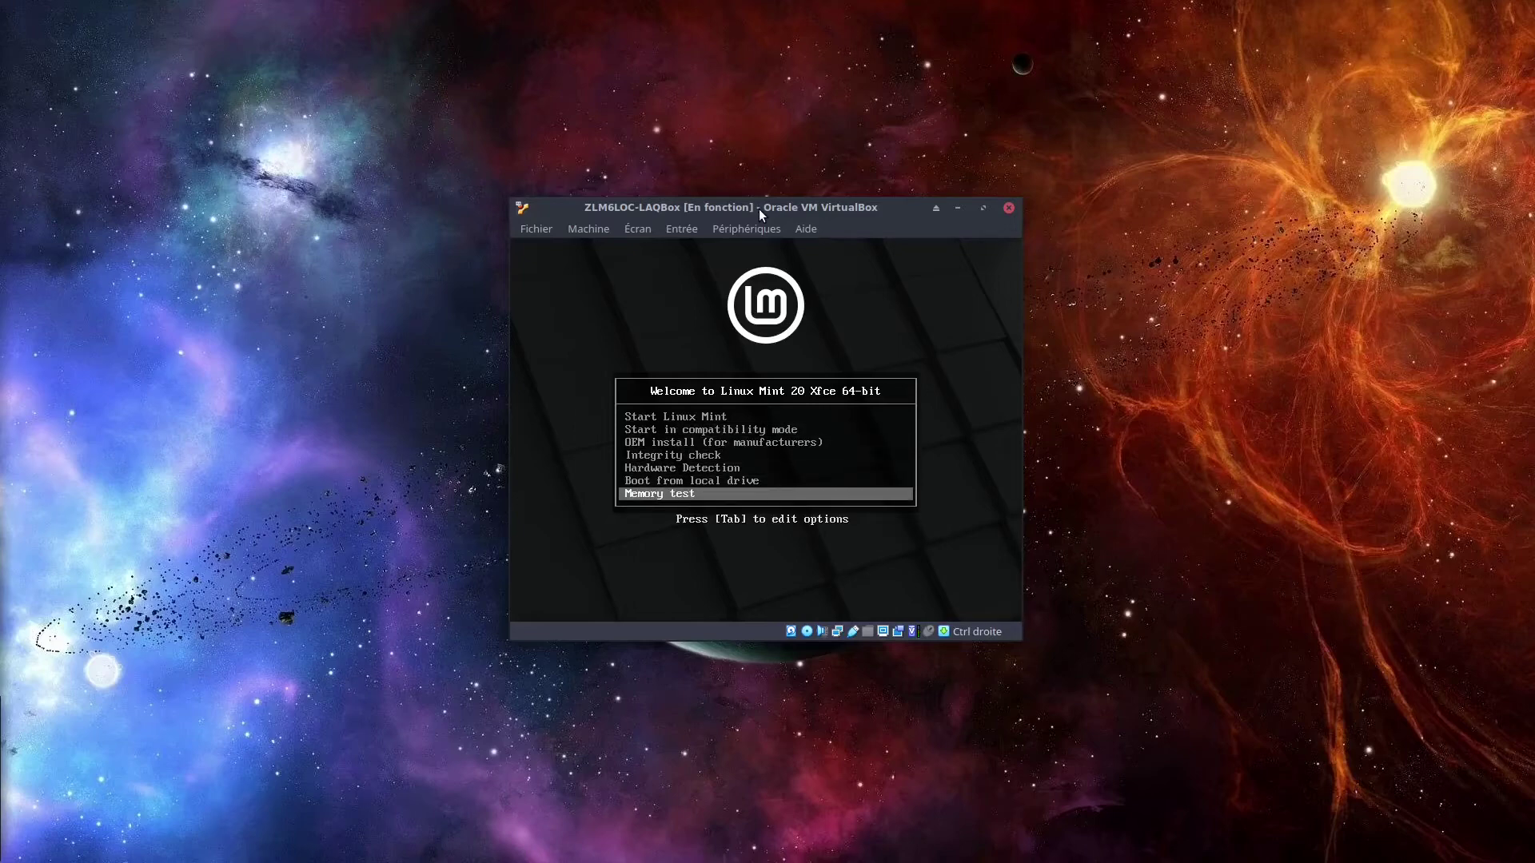
pyautogui.press('Up')
pyautogui.press('Up')
pyautogui.press('Up')
pyautogui.press('Up')
pyautogui.press('Up')
pyautogui.press('Up')
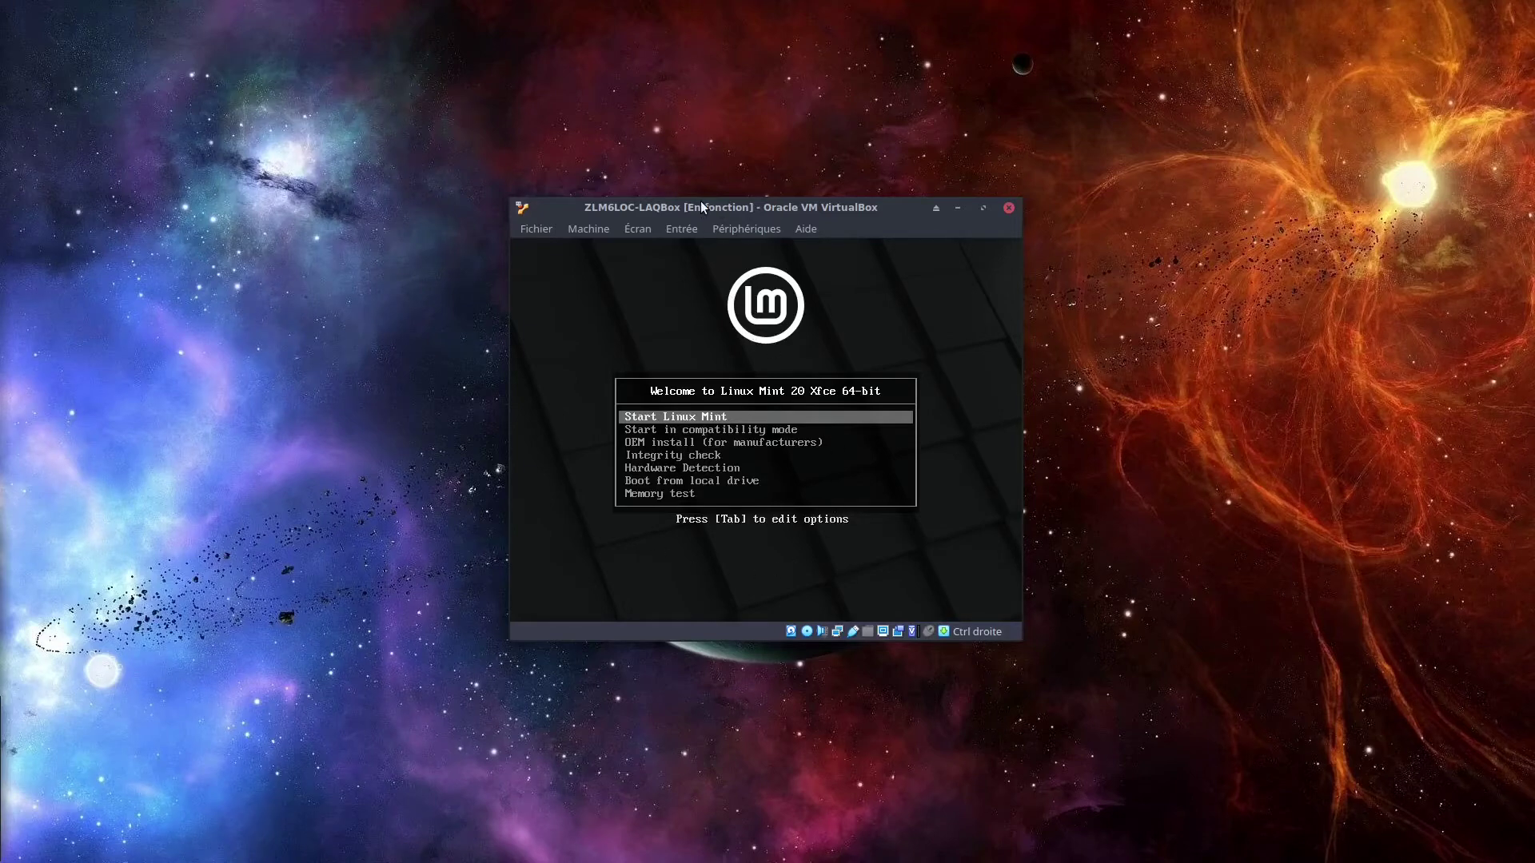
pyautogui.press('Down')
pyautogui.press('Up')
pyautogui.press('Return')
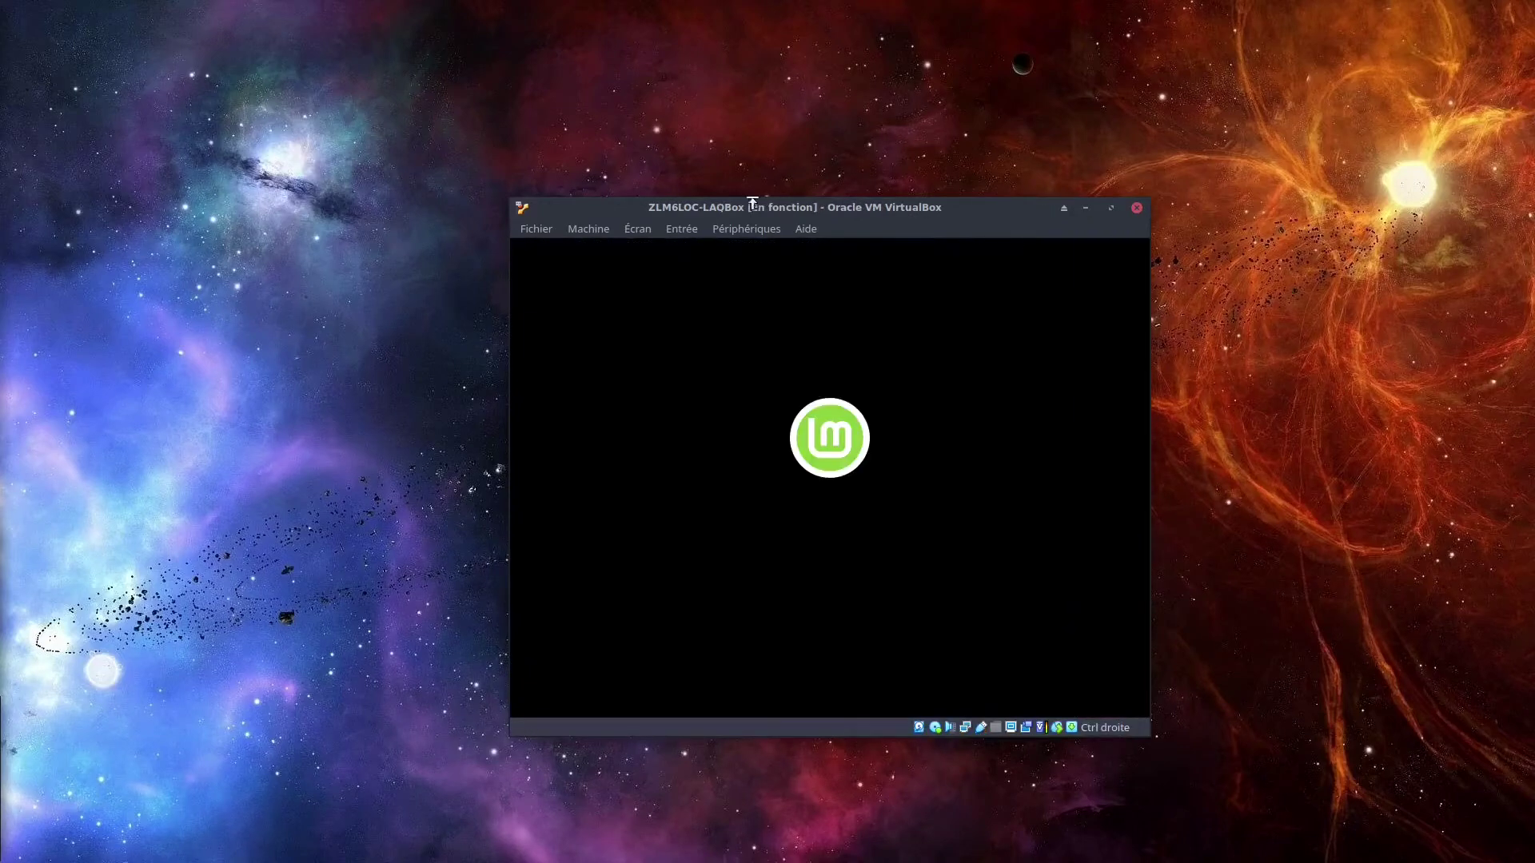
# Move the VirtualBox window up and to the left while Linux Mint finishes booting.
pyautogui.moveTo(743, 195); pyautogui.dragTo(649, 166)
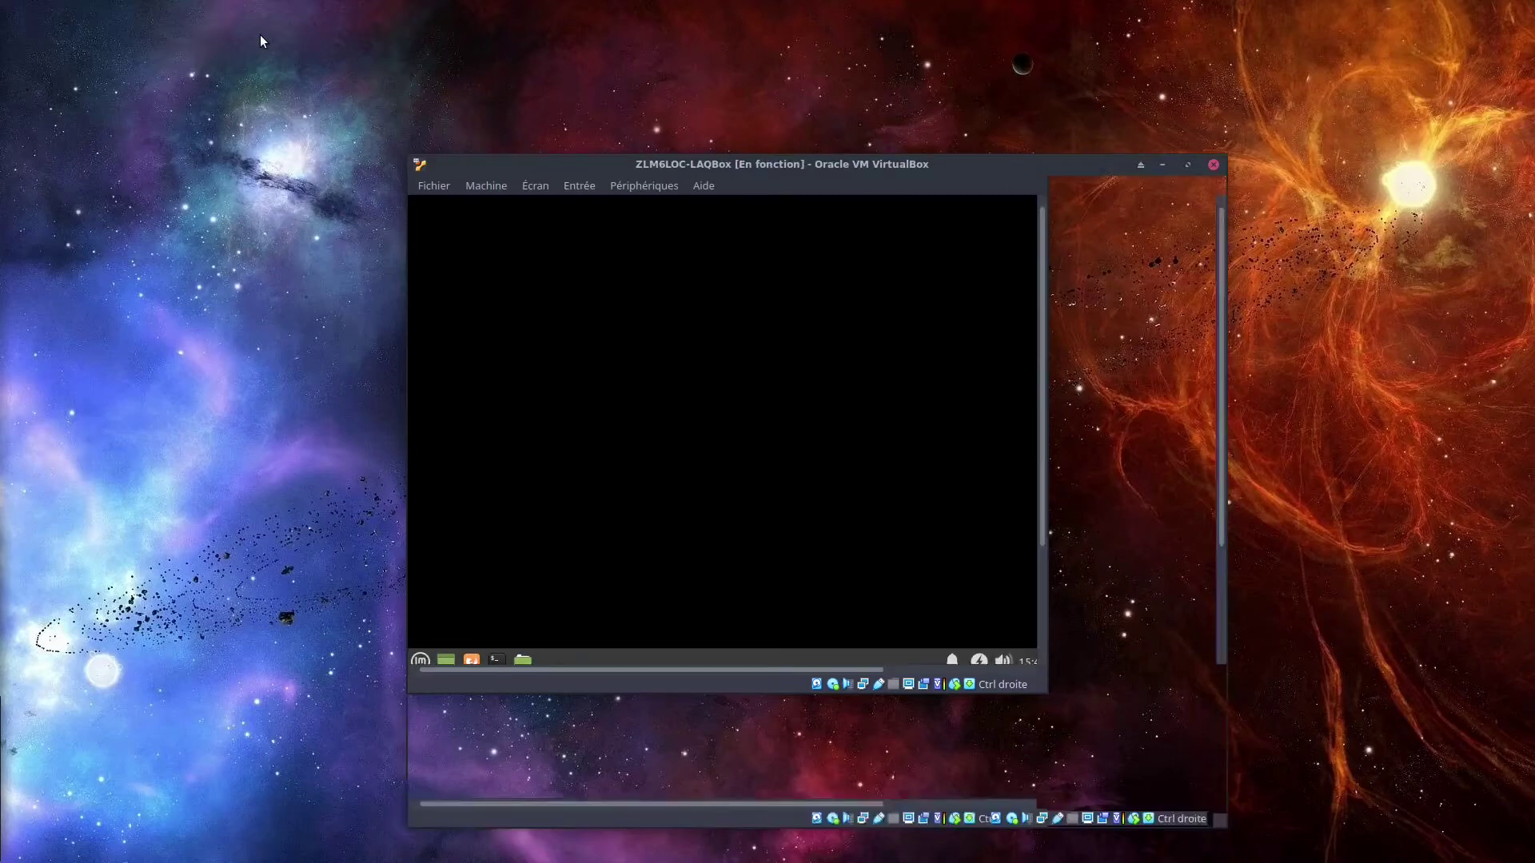
pyautogui.moveTo(724, 166); pyautogui.dragTo(652, 74)
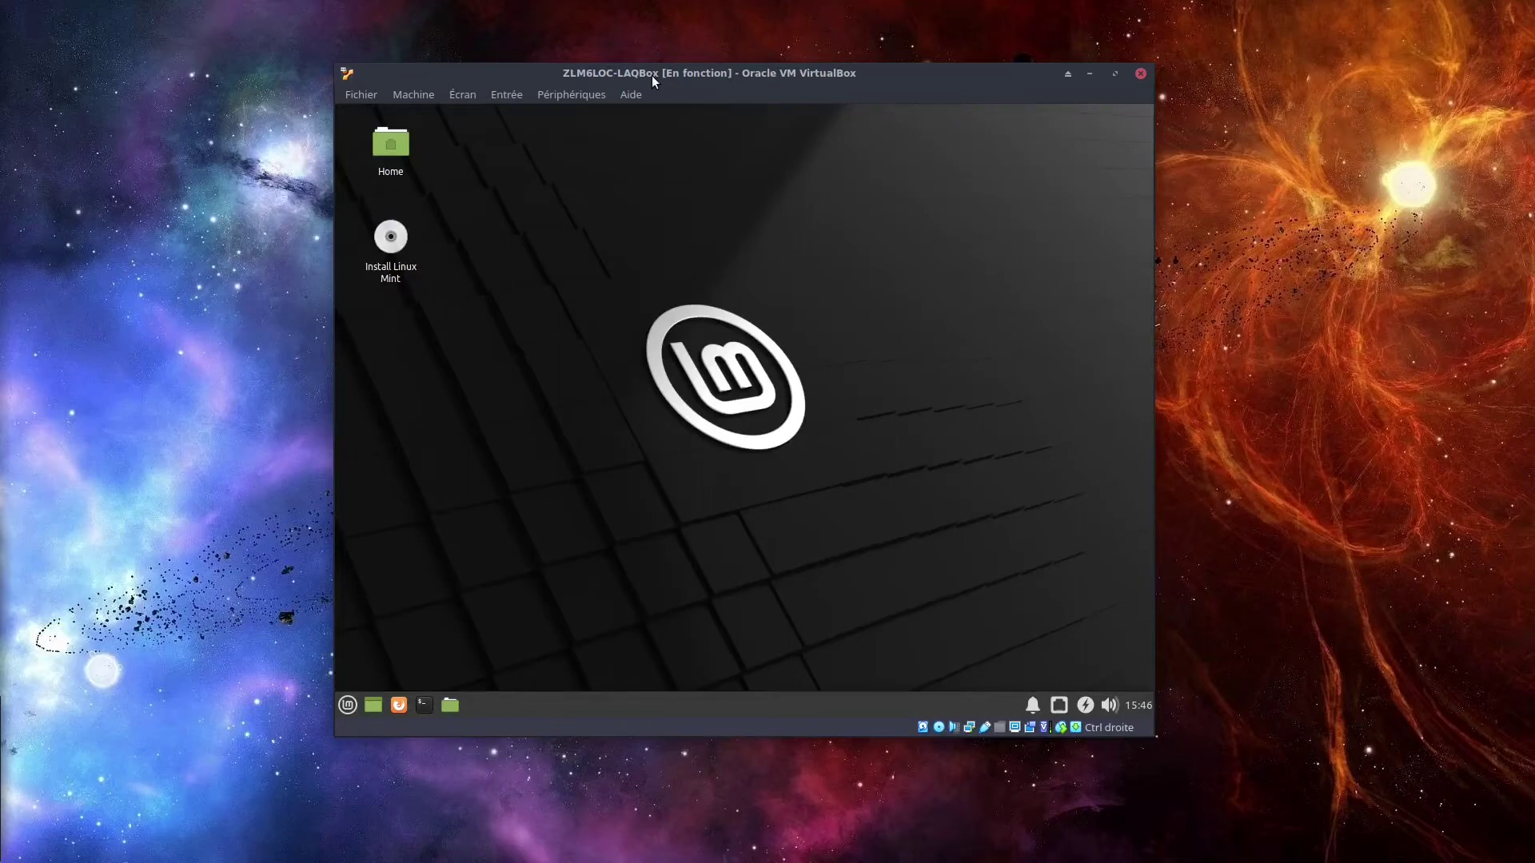
# Select and deselect the Install Linux Mint icon, then open and close the Mint start menu.
pyautogui.click(391, 240)
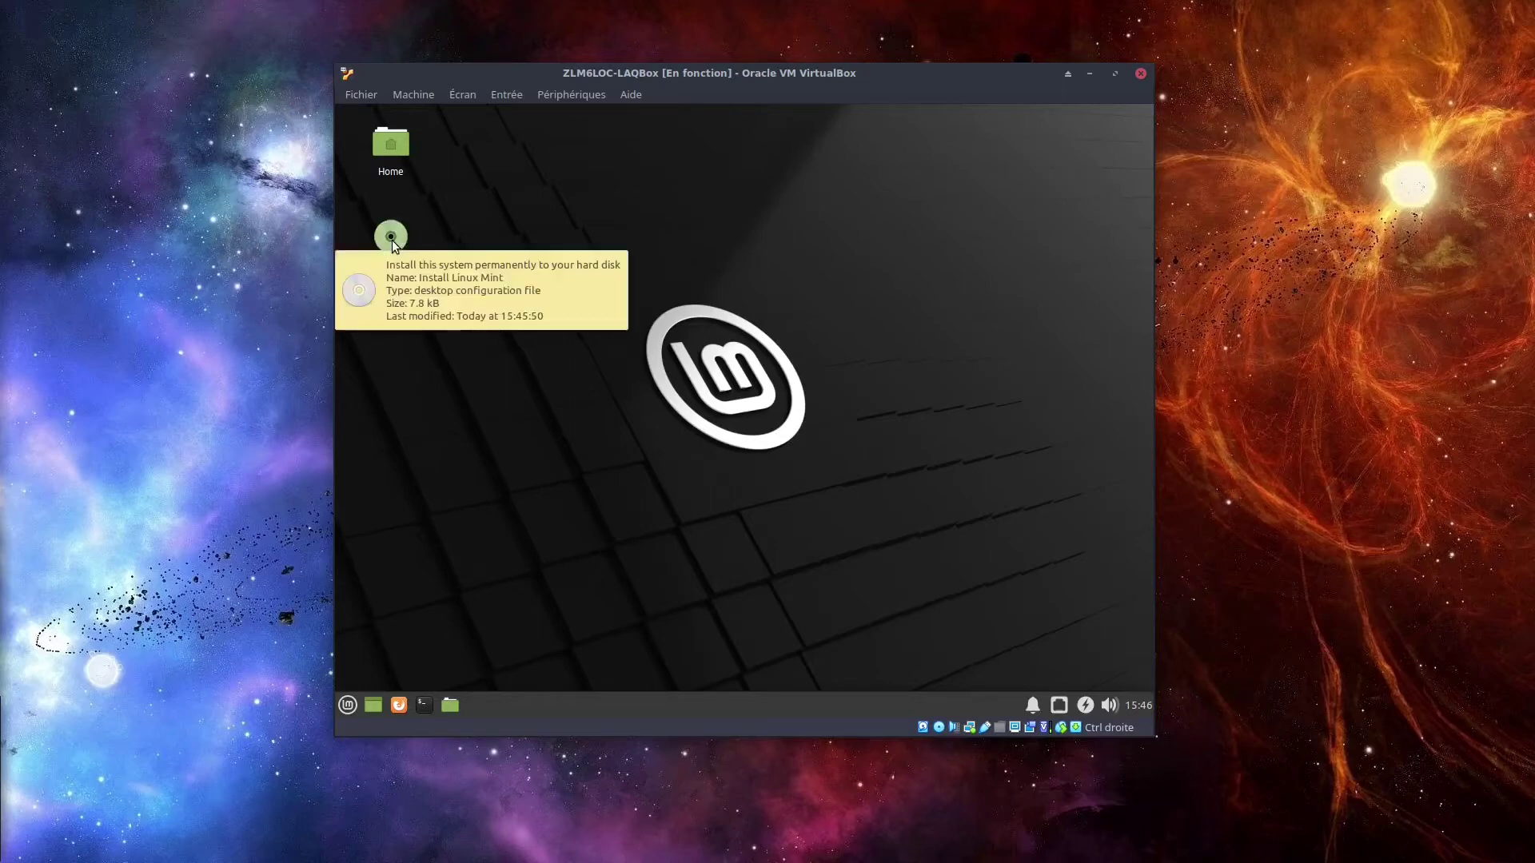
pyautogui.click(609, 201)
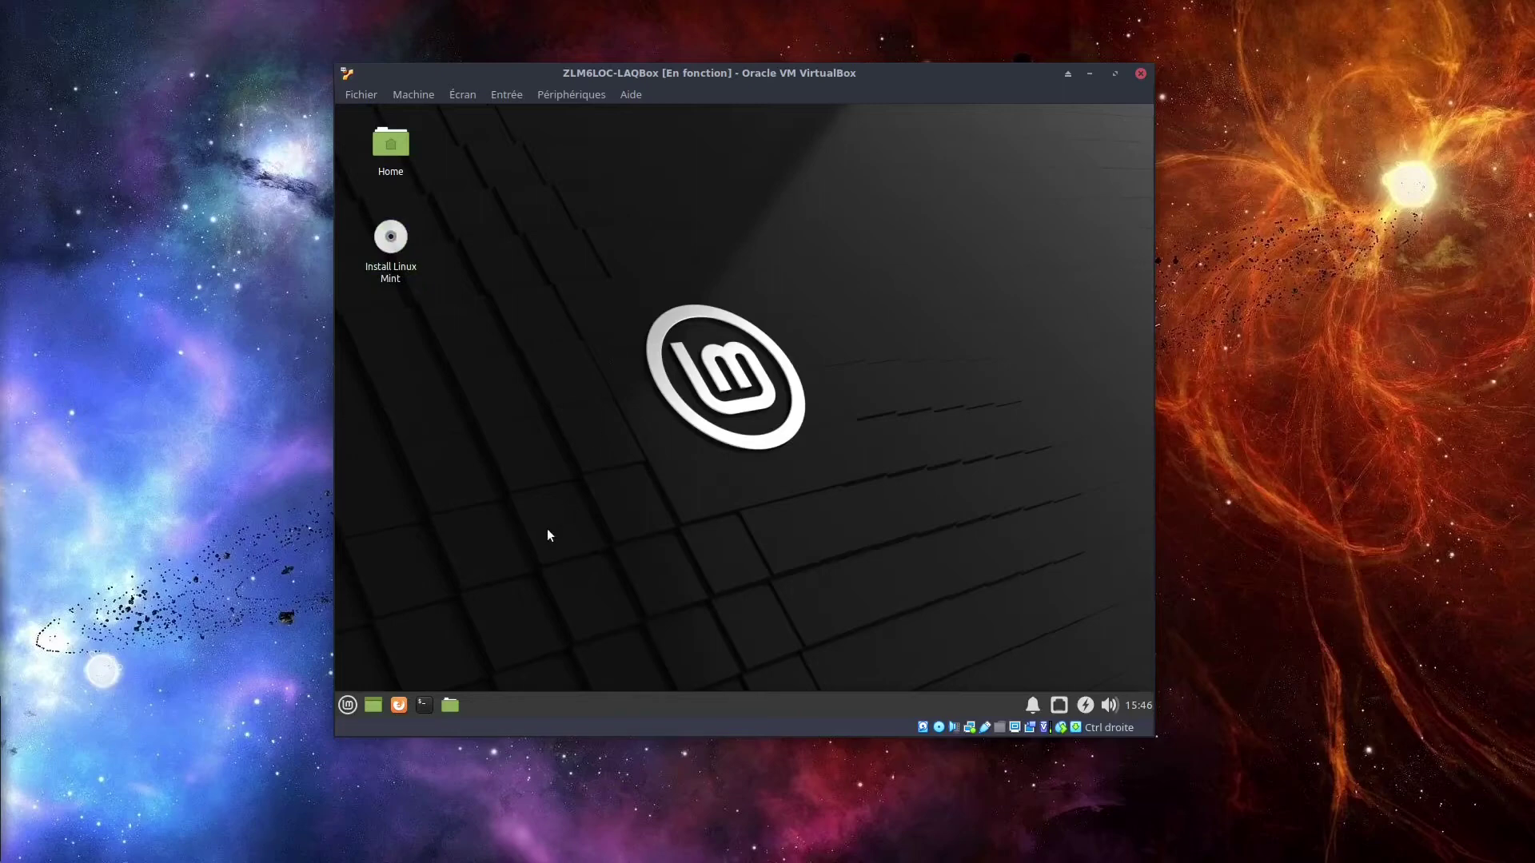
pyautogui.click(347, 705)
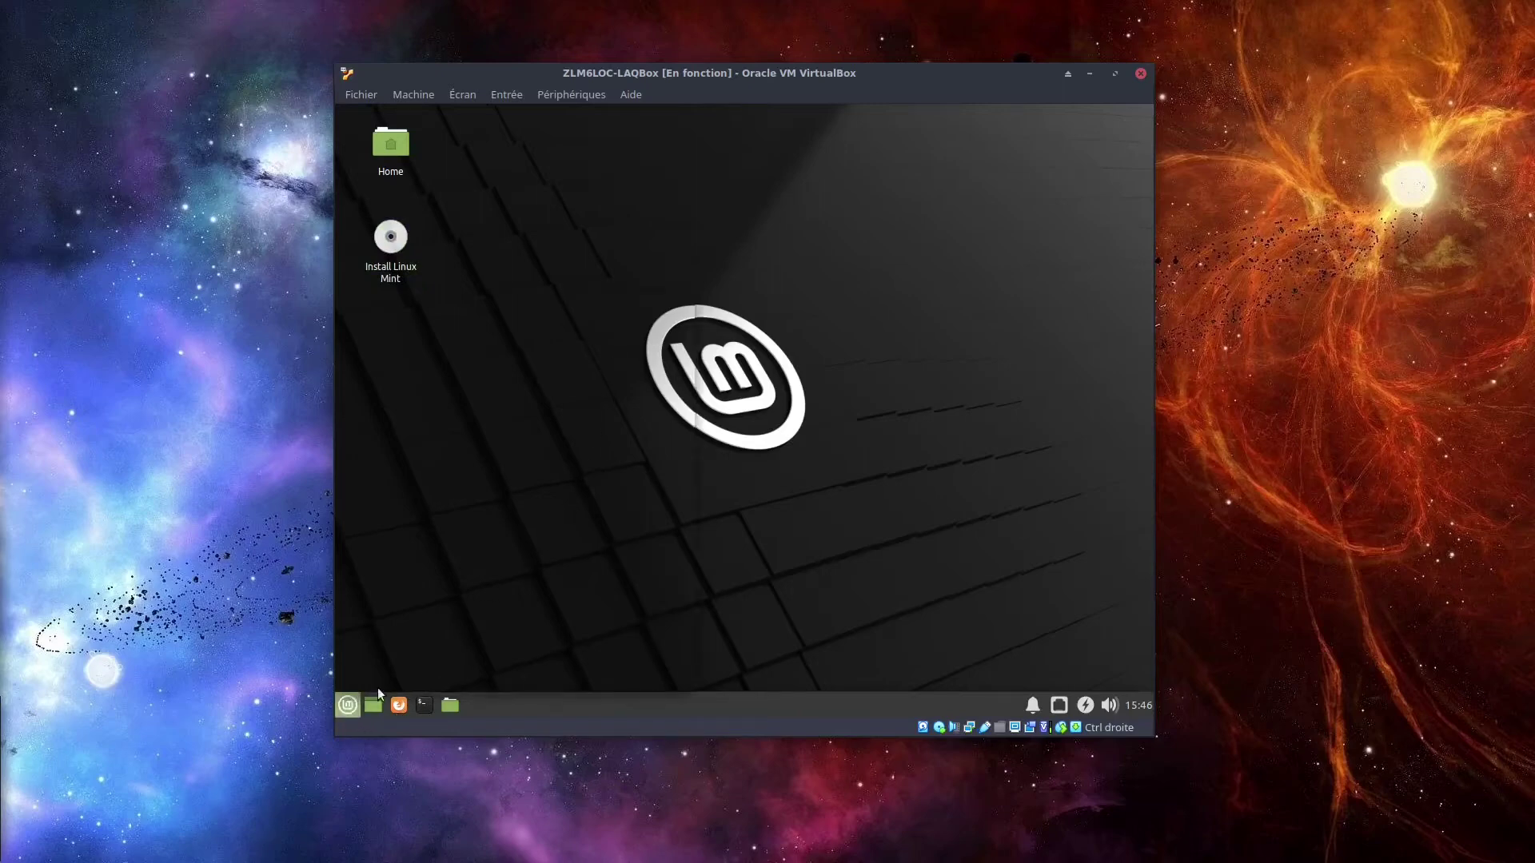
pyautogui.click(851, 284)
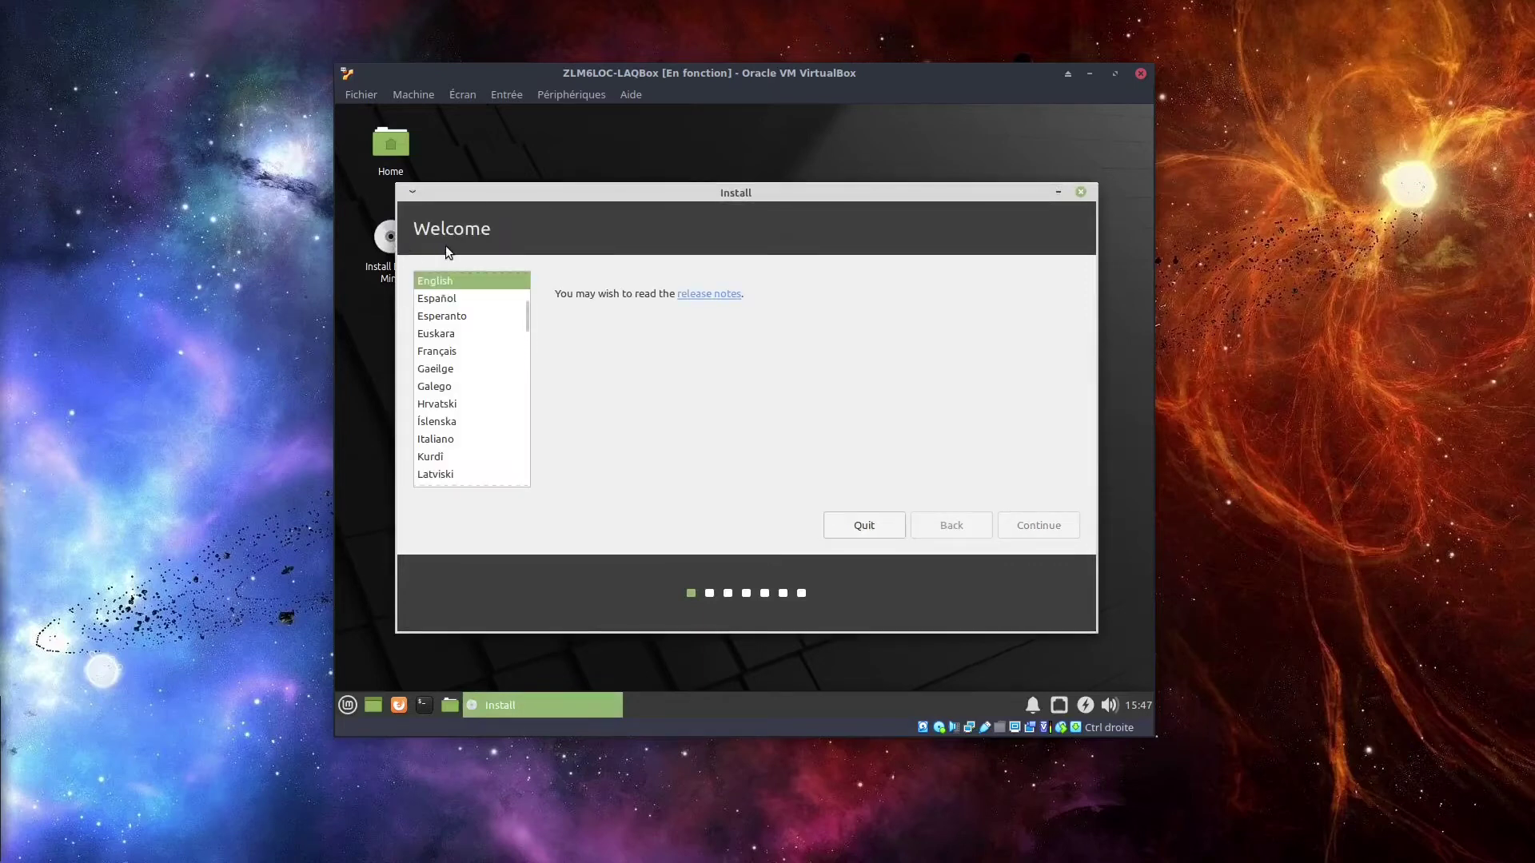
# Choose Français as the installer language and continue.
pyautogui.click(443, 353)
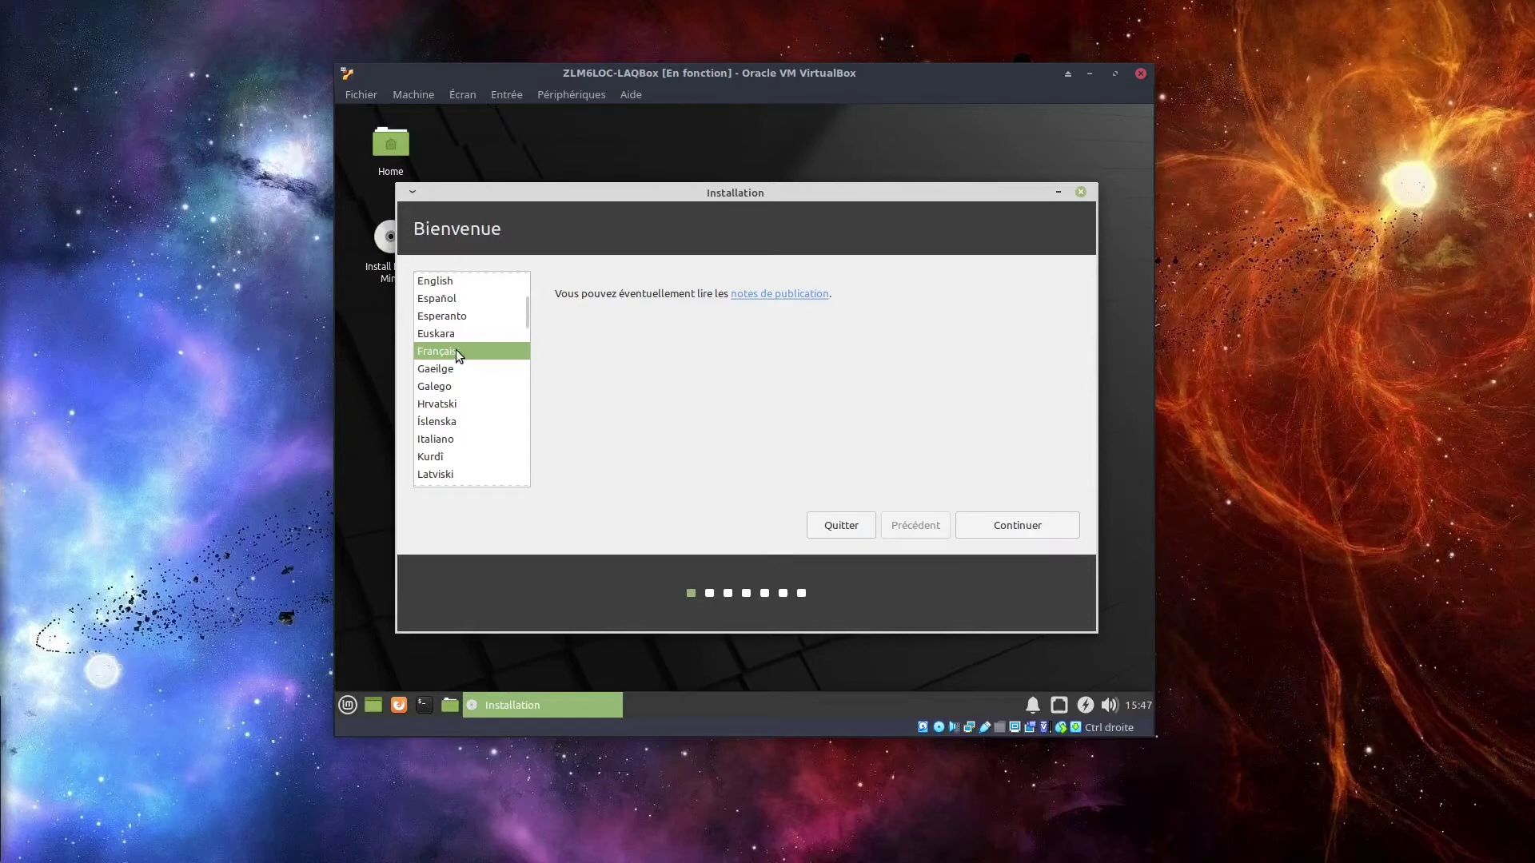
pyautogui.click(1014, 526)
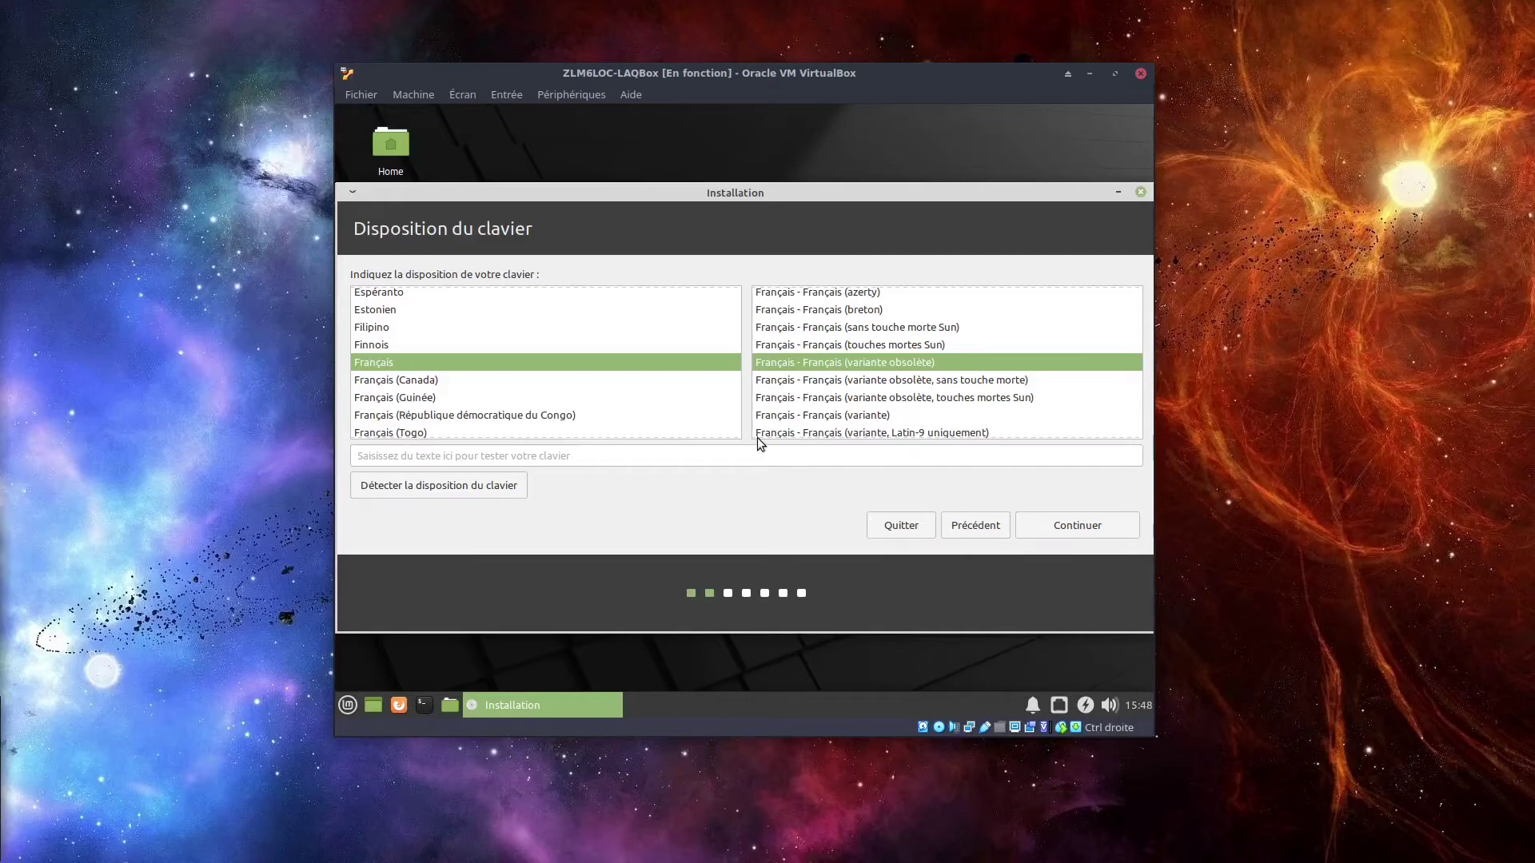
# Run automatic keyboard layout detection, answering its prompt with the r key.
pyautogui.click(693, 456)
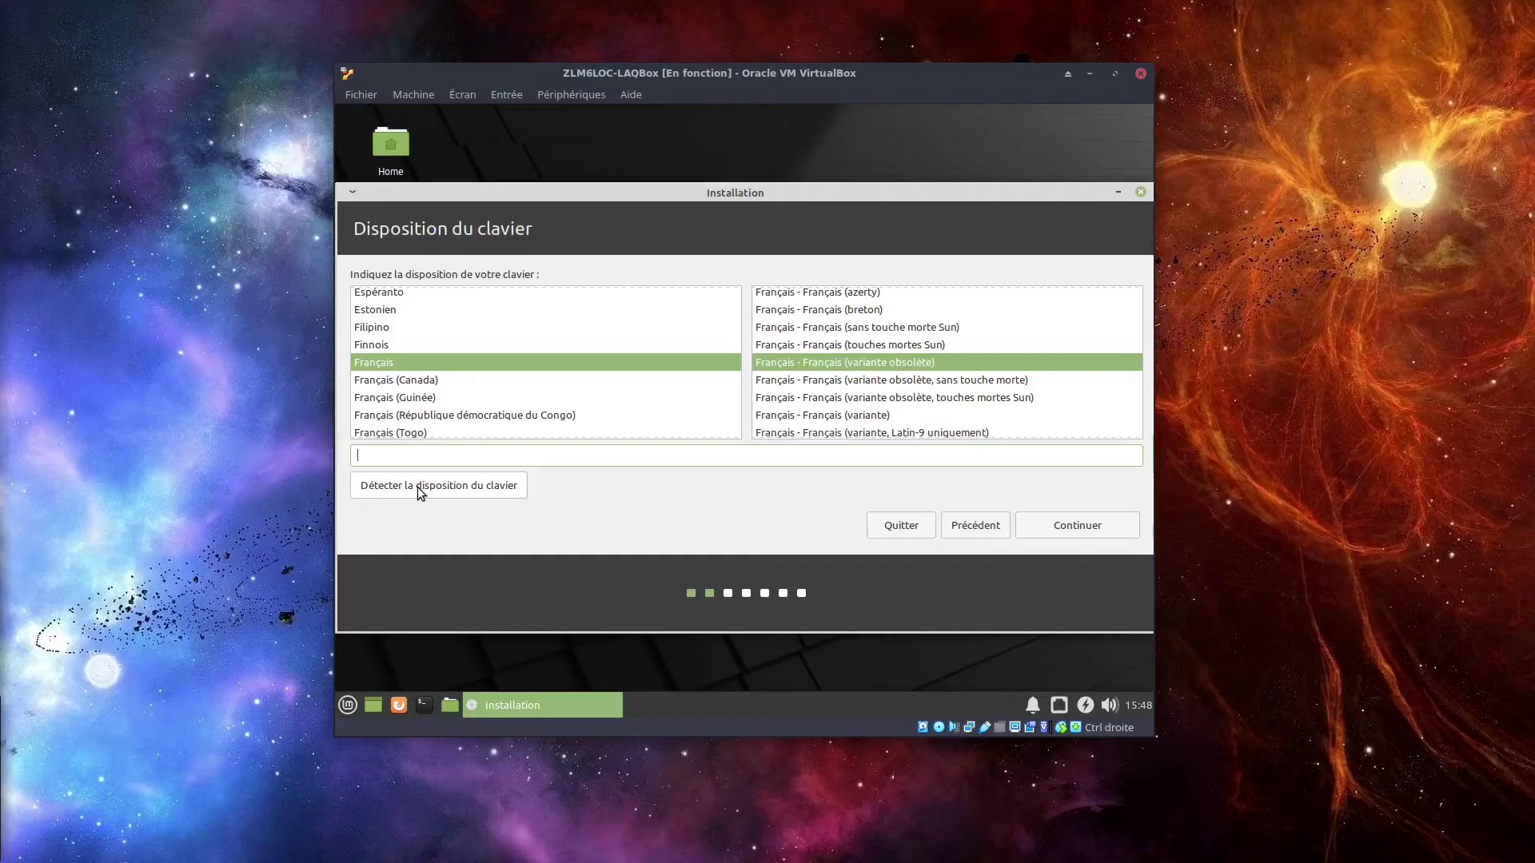
pyautogui.click(417, 487)
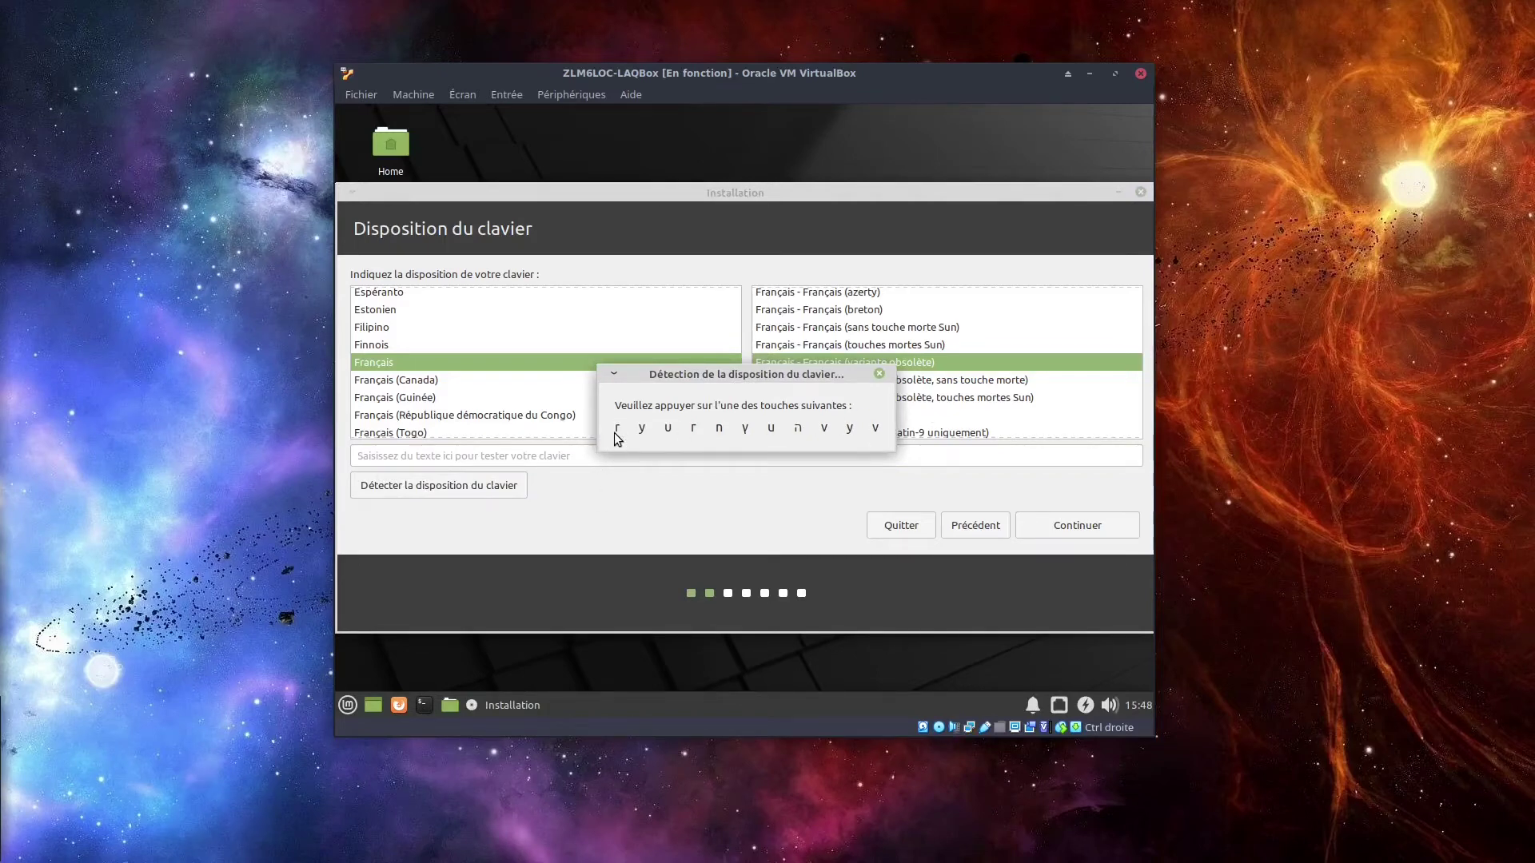
pyautogui.press('r')
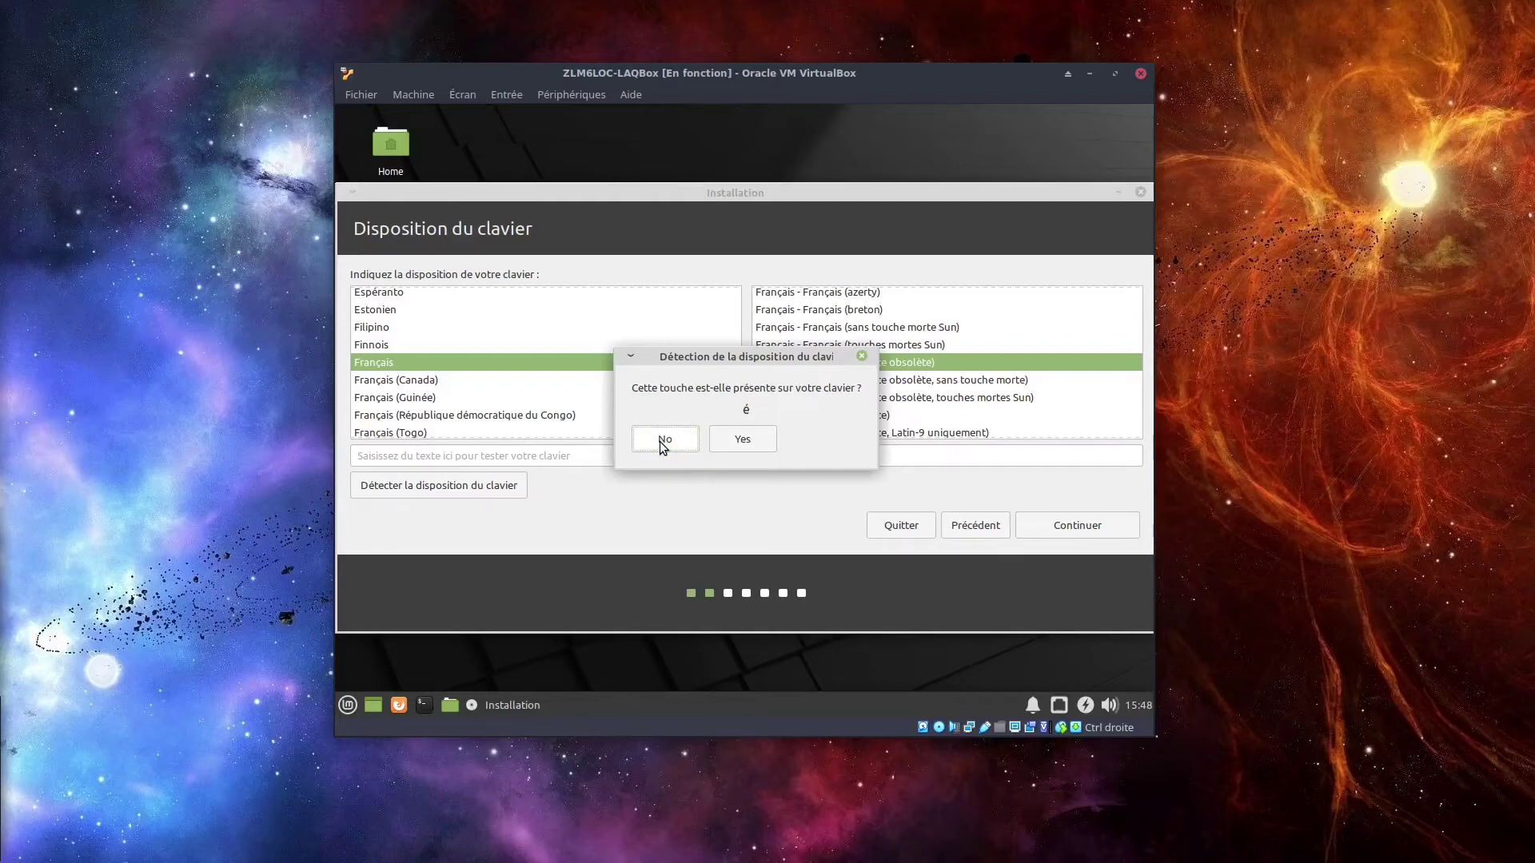
pyautogui.click(747, 444)
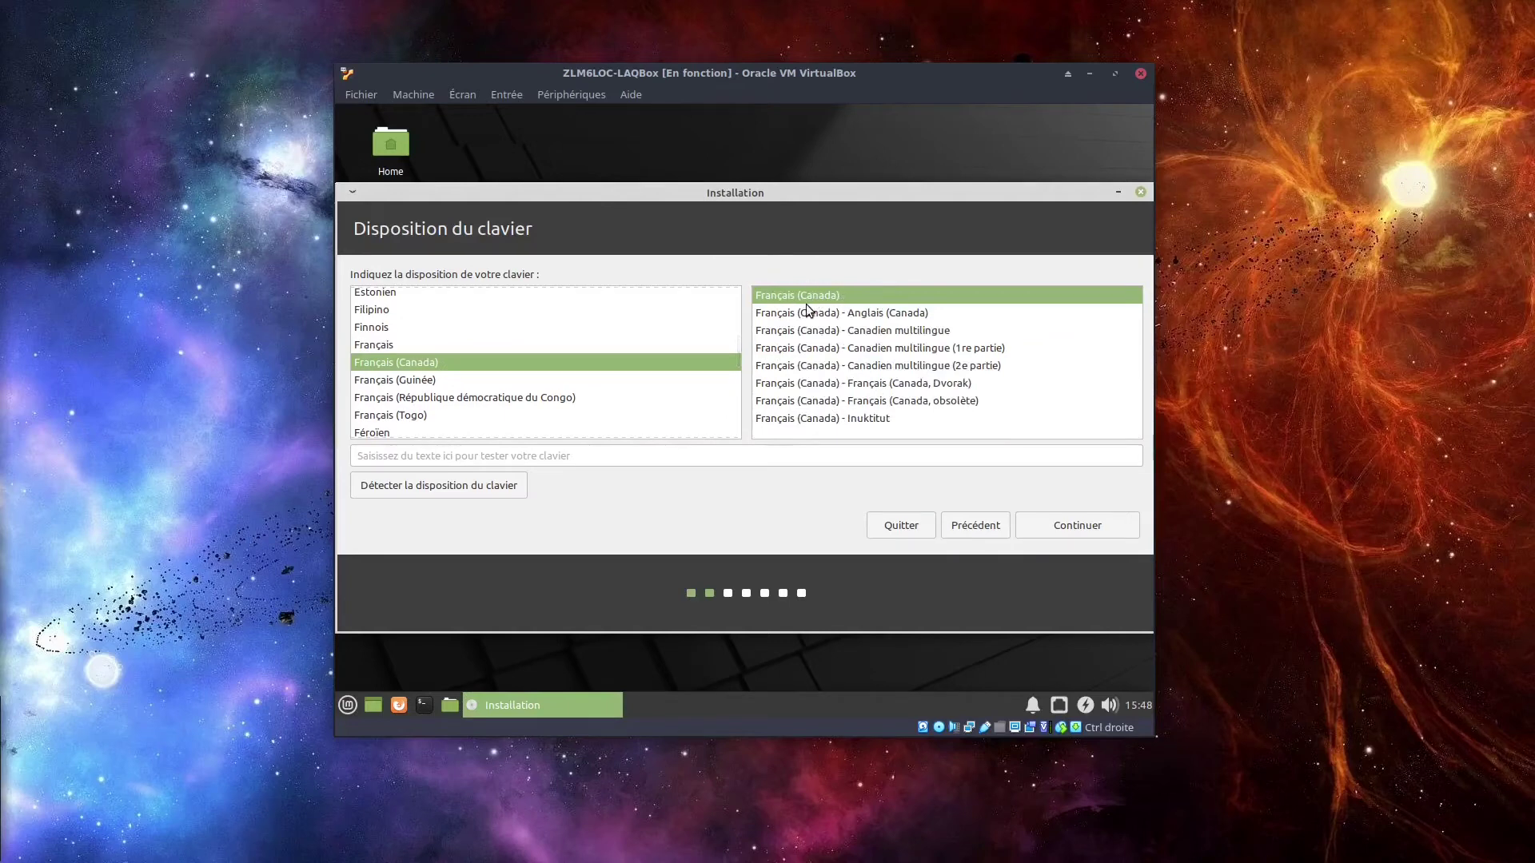
# Try the Français (Canada) layout in the test field, then accept it.
pyautogui.click(571, 456)
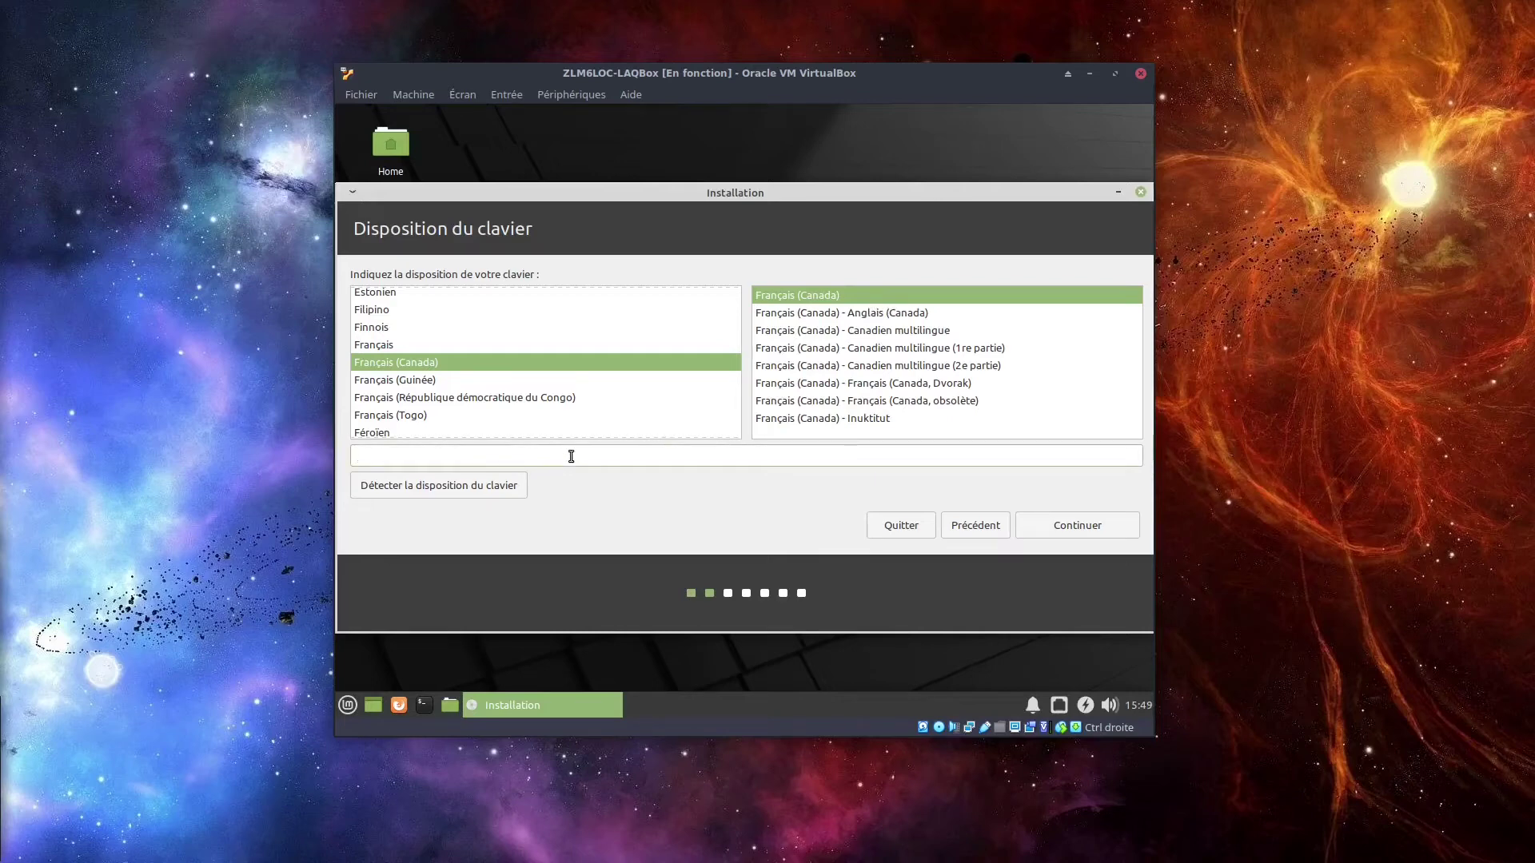
pyautogui.write('N')
pyautogui.write('#')
pyautogui.write('D')
pyautogui.write('>>')
pyautogui.write('>>')
pyautogui.write('}')
pyautogui.click(1079, 527)
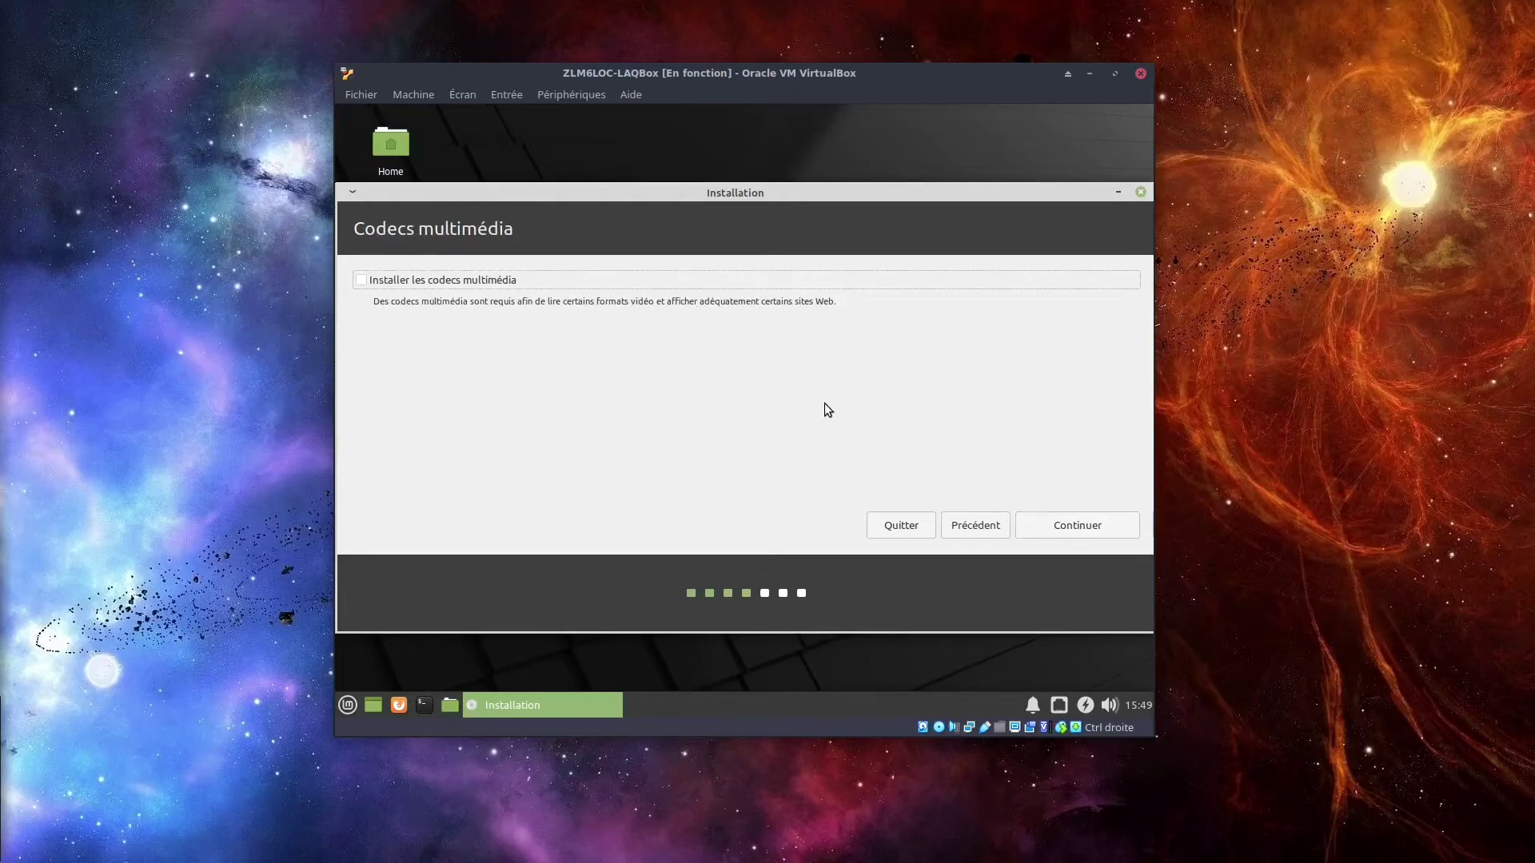
# Tick 'Installer les codecs multimédia' and move on to the installation type page.
pyautogui.click(391, 285)
pyautogui.click(372, 281)
pyautogui.click(365, 286)
pyautogui.click(1070, 528)
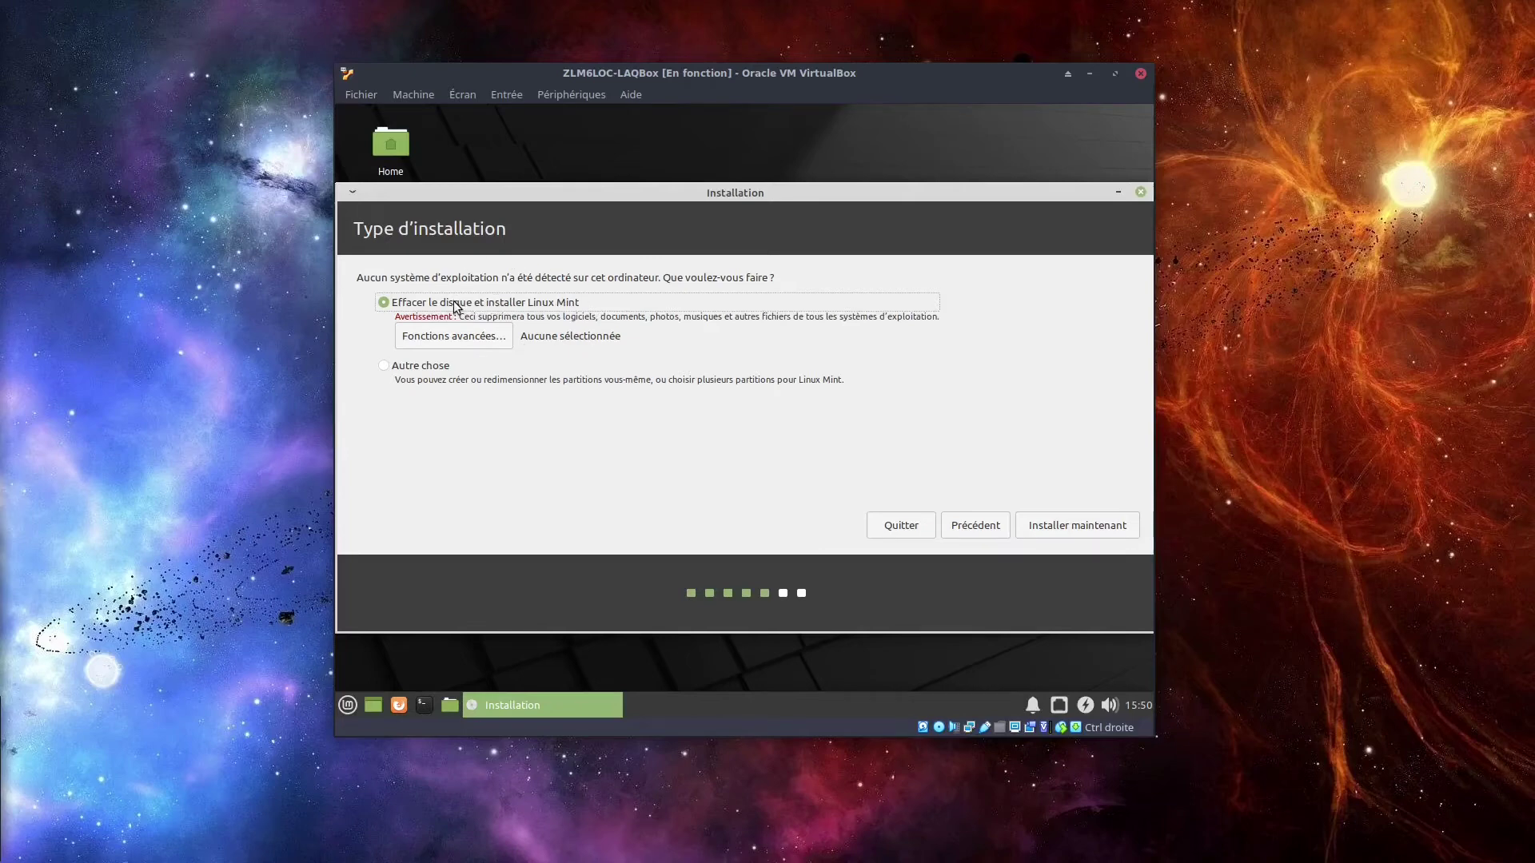
# Launch the install with 'Effacer le disque et installer Linux Mint' selected.
pyautogui.click(1059, 523)
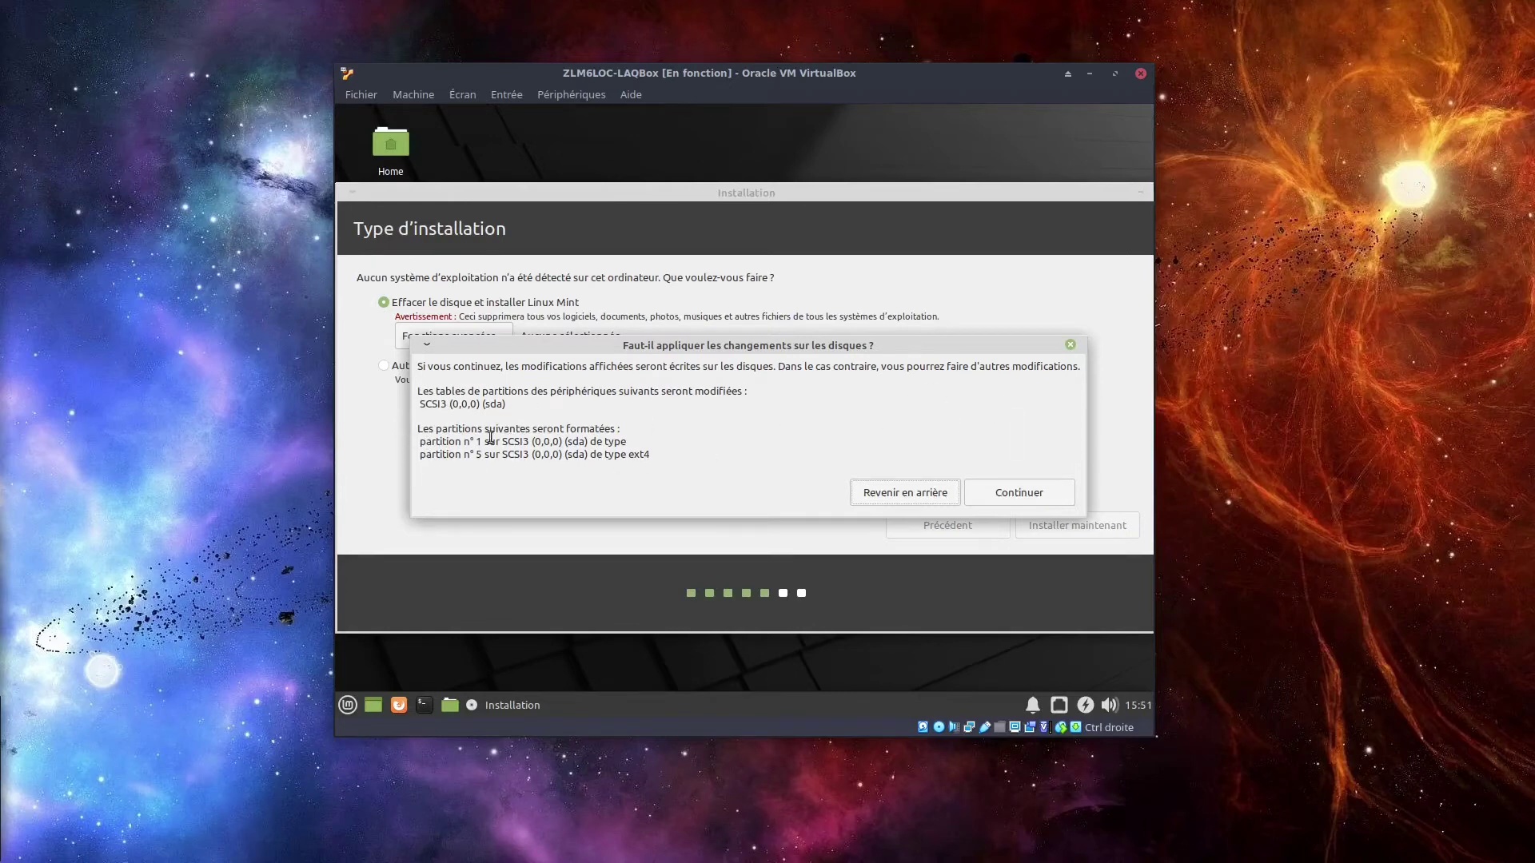
# Confirm formatting sda partitions 1 and 5 as ext4.
pyautogui.click(1039, 493)
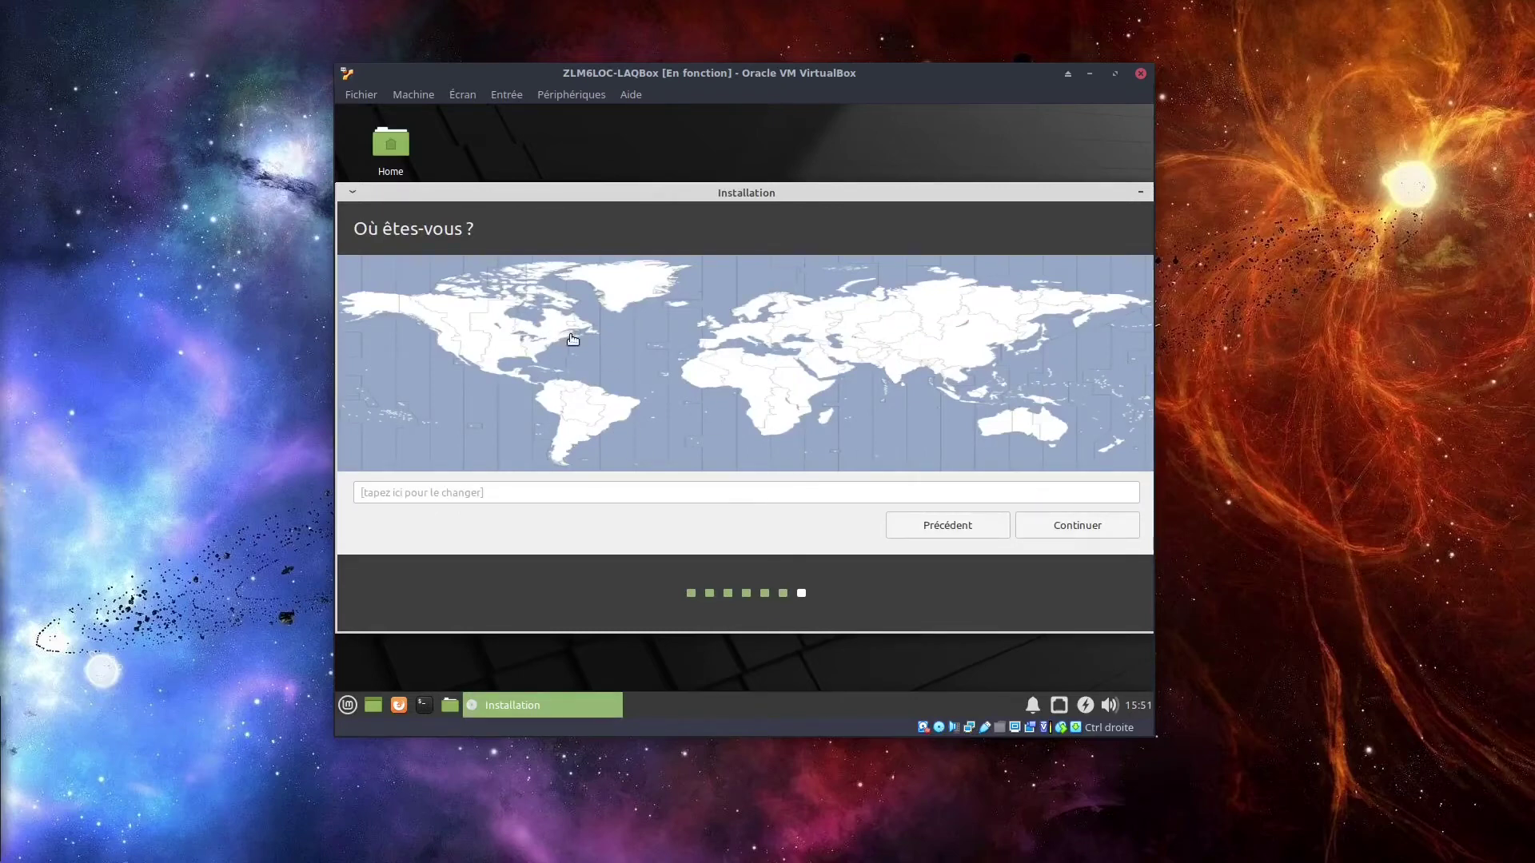
# Pick Toronto as the timezone on the world map and continue.
pyautogui.click(541, 325)
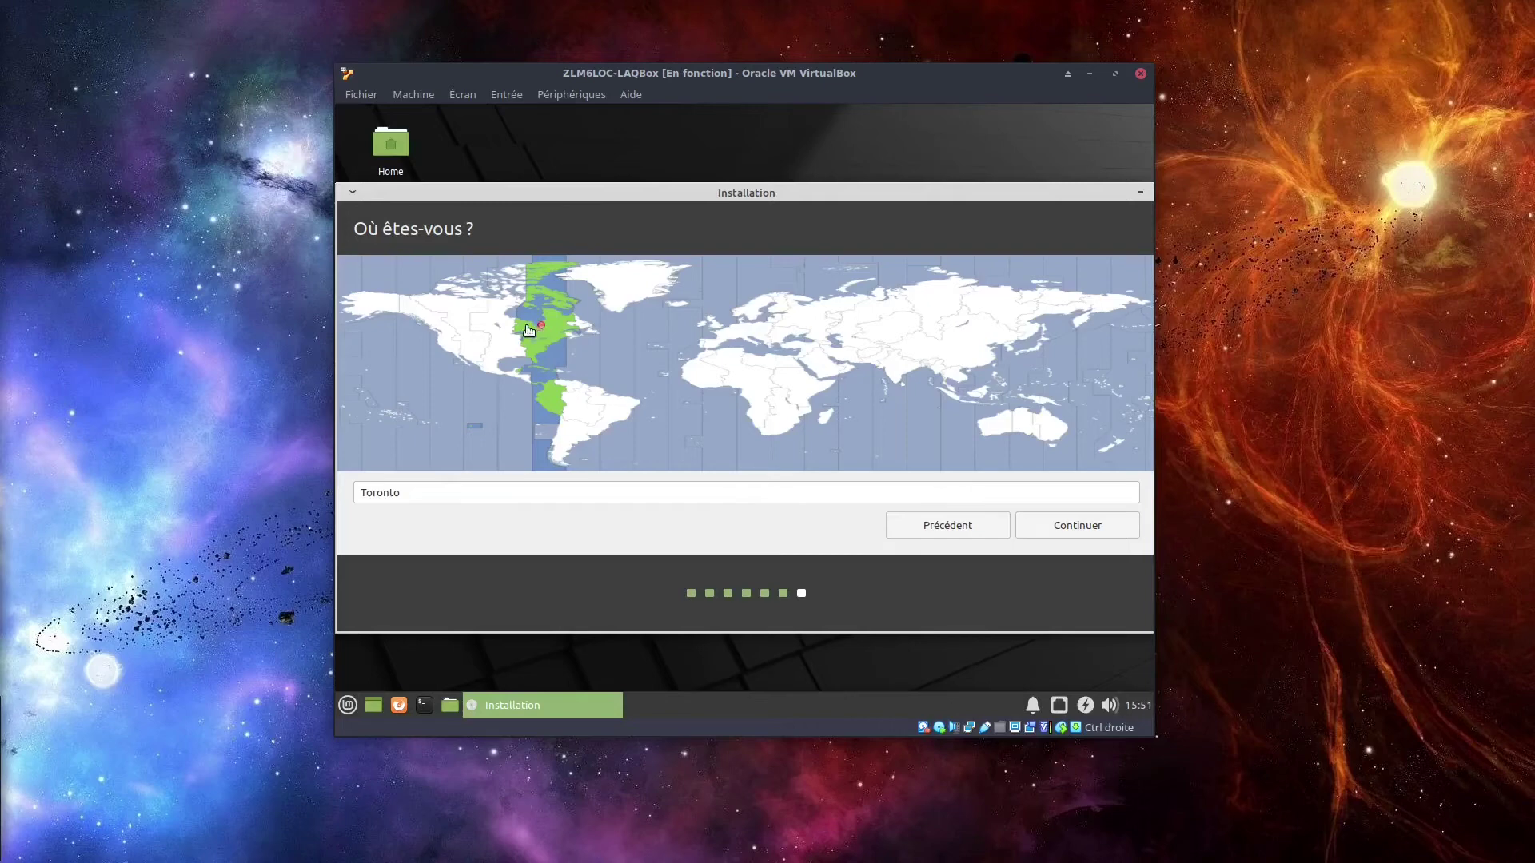
pyautogui.click(566, 285)
pyautogui.click(542, 328)
pyautogui.click(535, 336)
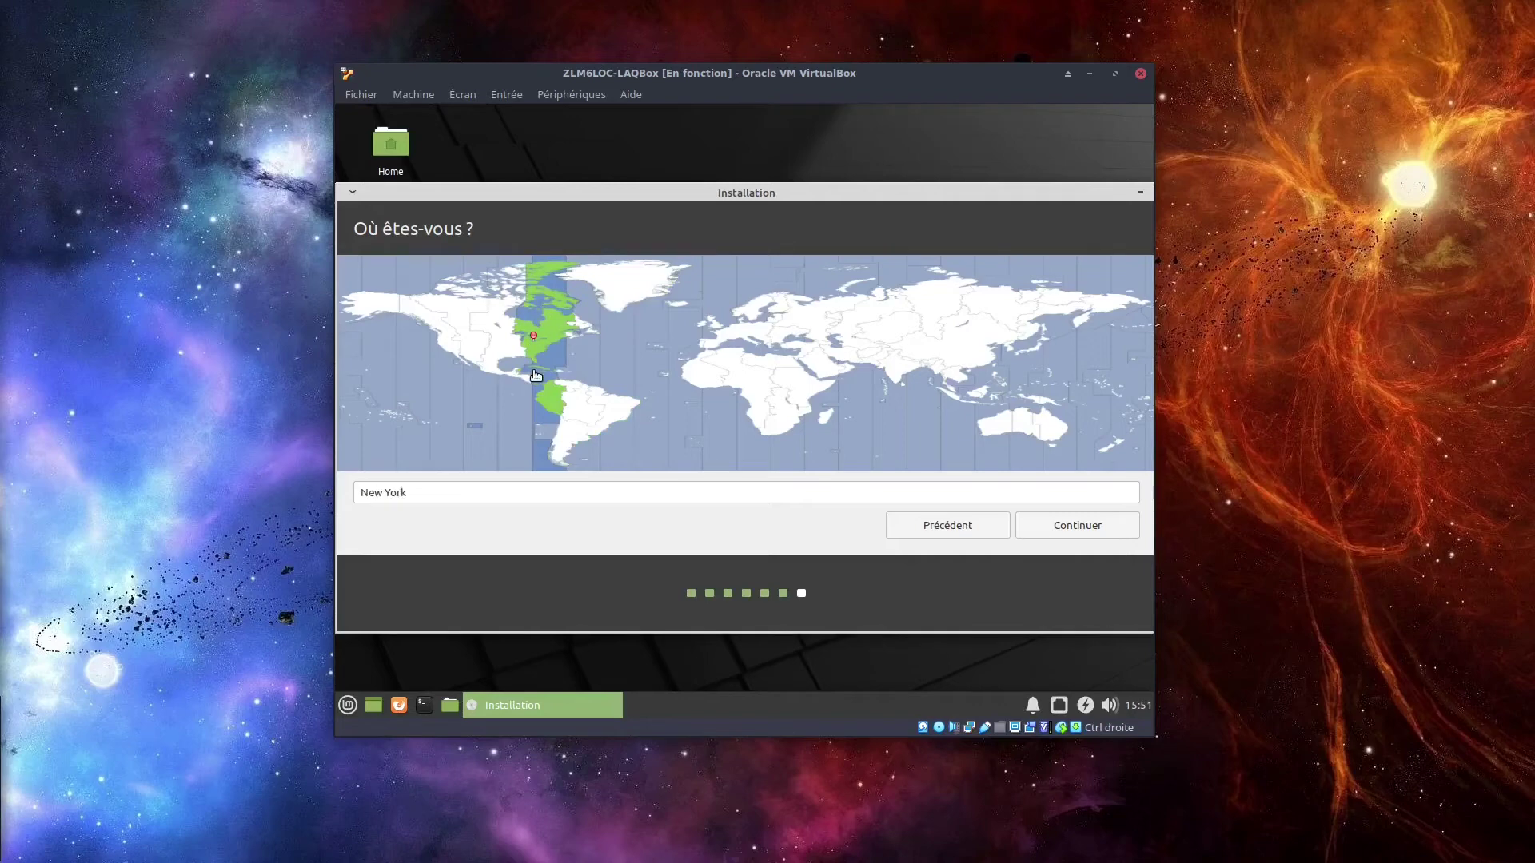
pyautogui.click(535, 328)
pyautogui.click(1063, 525)
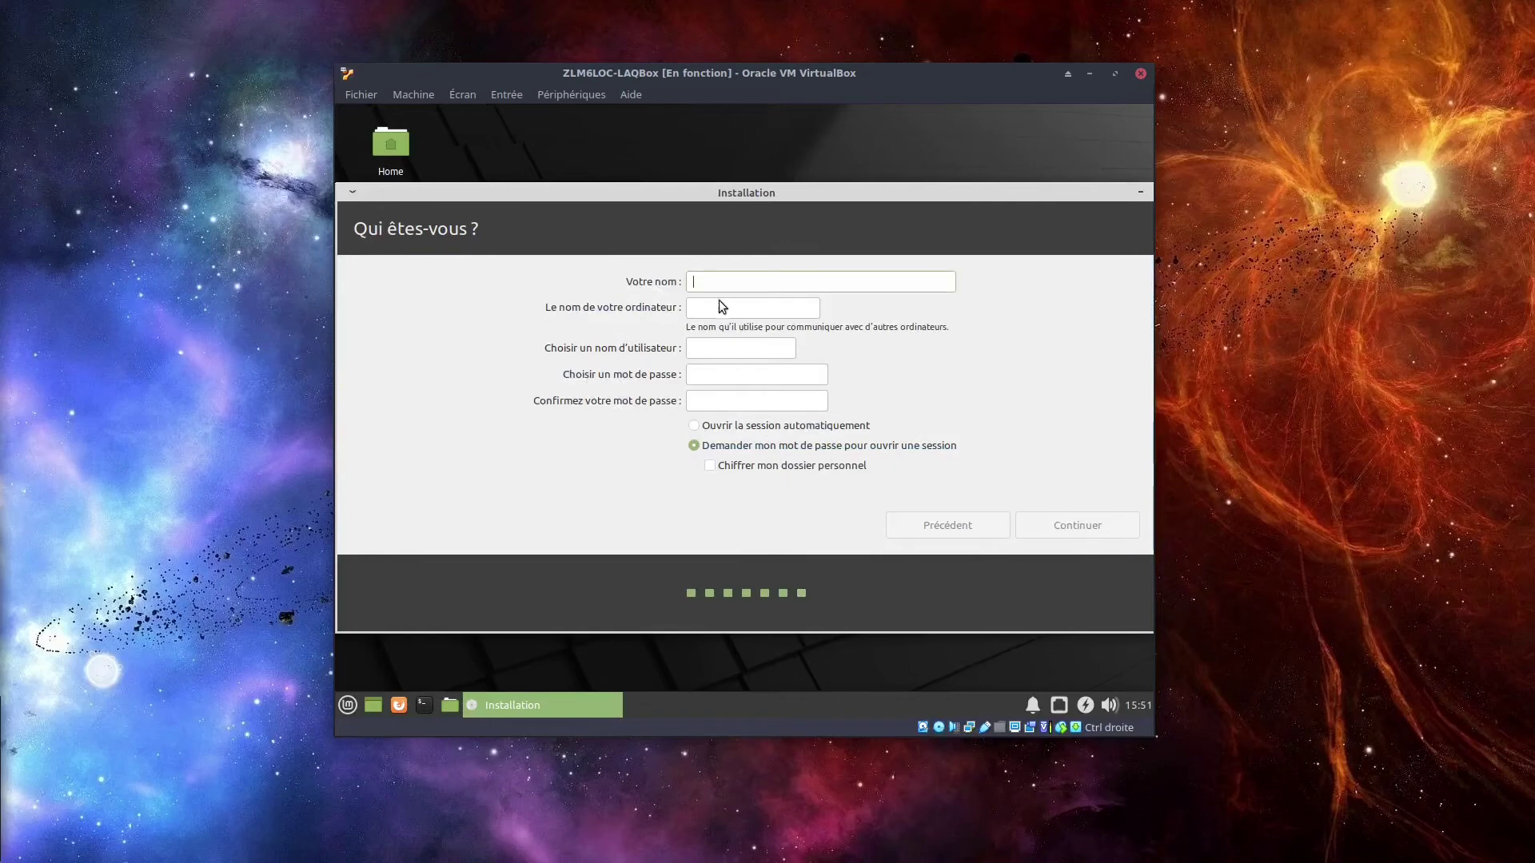
# Enter the user's full name and rename the computer to ZLM6LOC-LAQBox.
pyautogui.write('Soka Wakata')
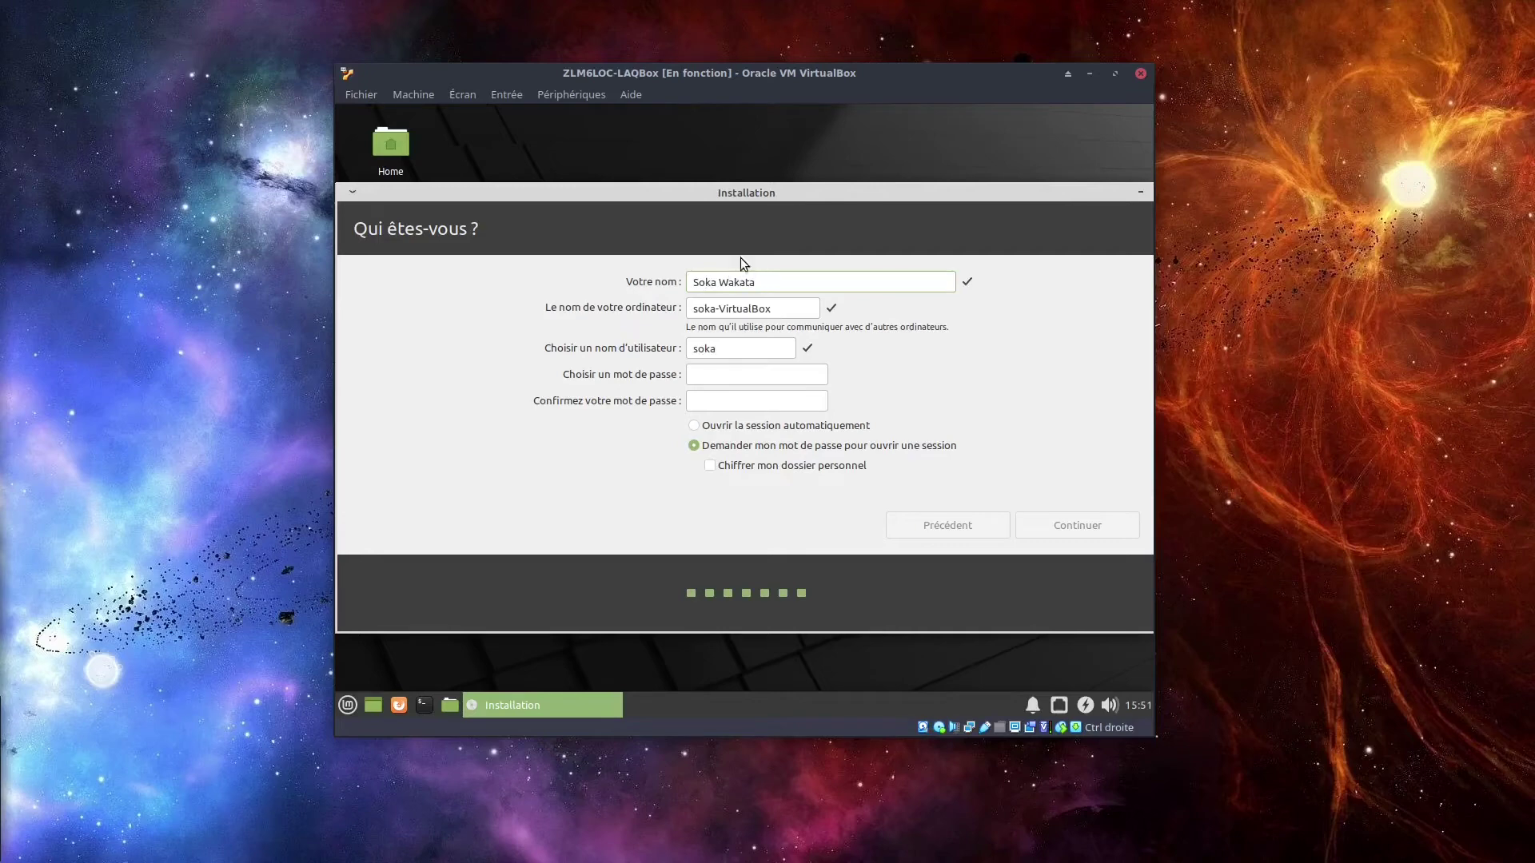
pyautogui.moveTo(773, 310); pyautogui.dragTo(686, 298)
pyautogui.write('ZLM6LOC-')
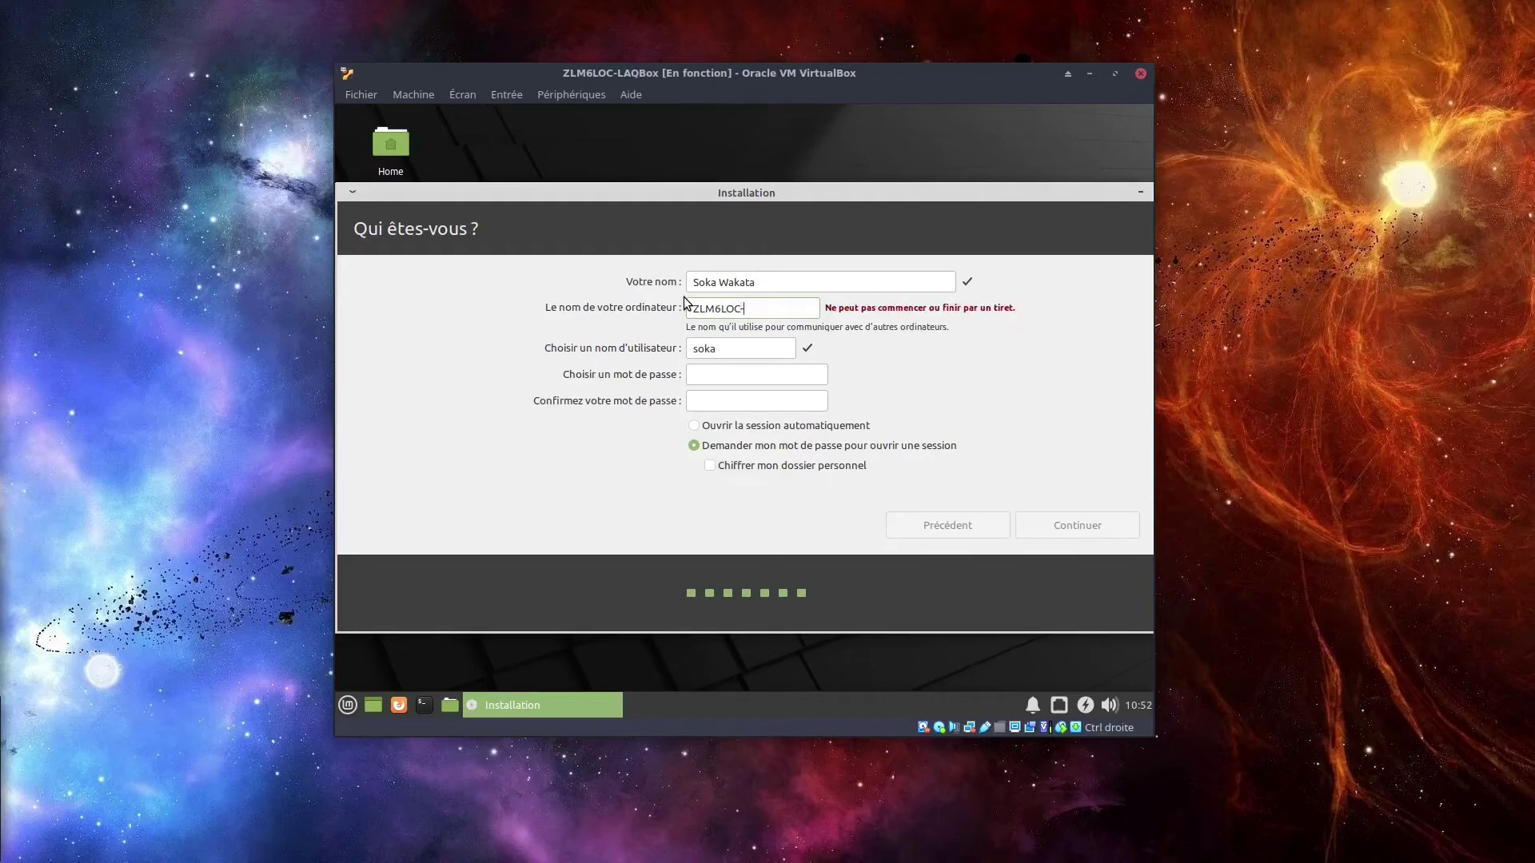
pyautogui.write('LAQBox')
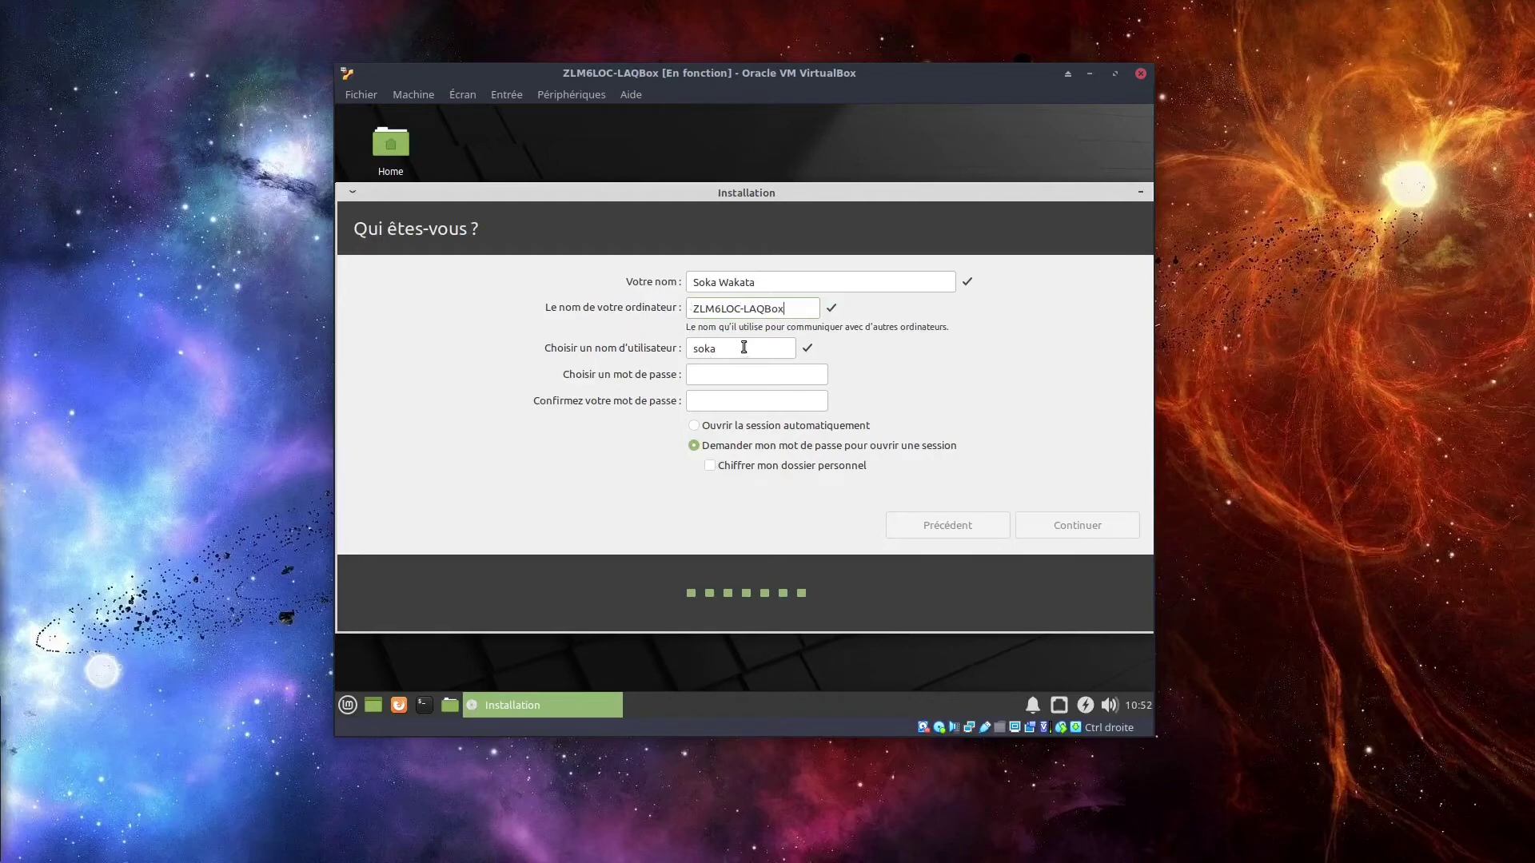
# Enter and confirm the account password, then submit the account details.
pyautogui.click(726, 374)
pyautogui.write('●●●●●●●●●●●●')
pyautogui.click(772, 400)
pyautogui.write('●●●●●●●●●●●●')
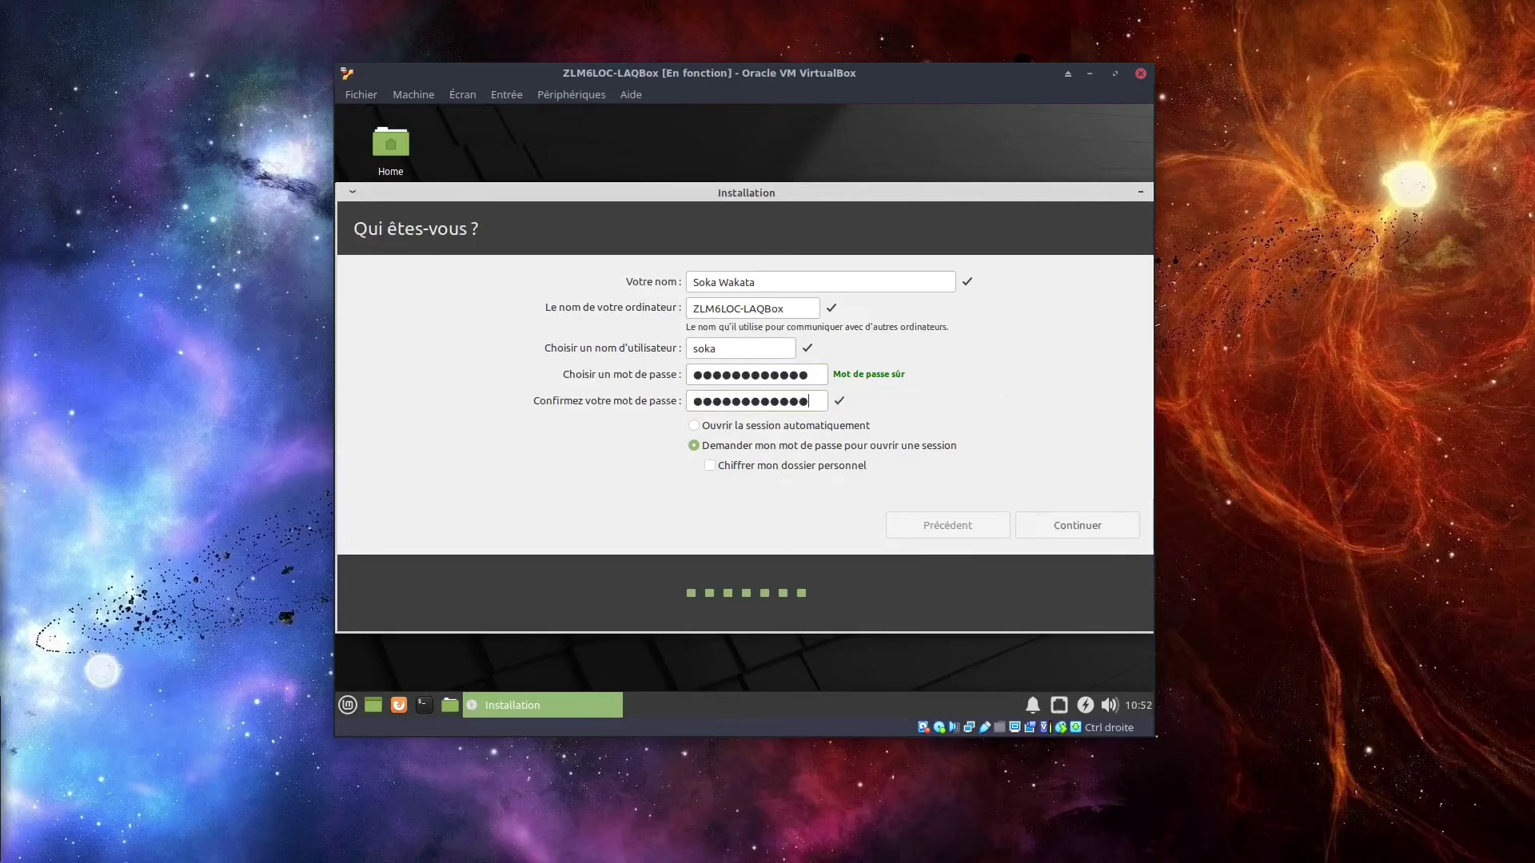
pyautogui.click(1084, 521)
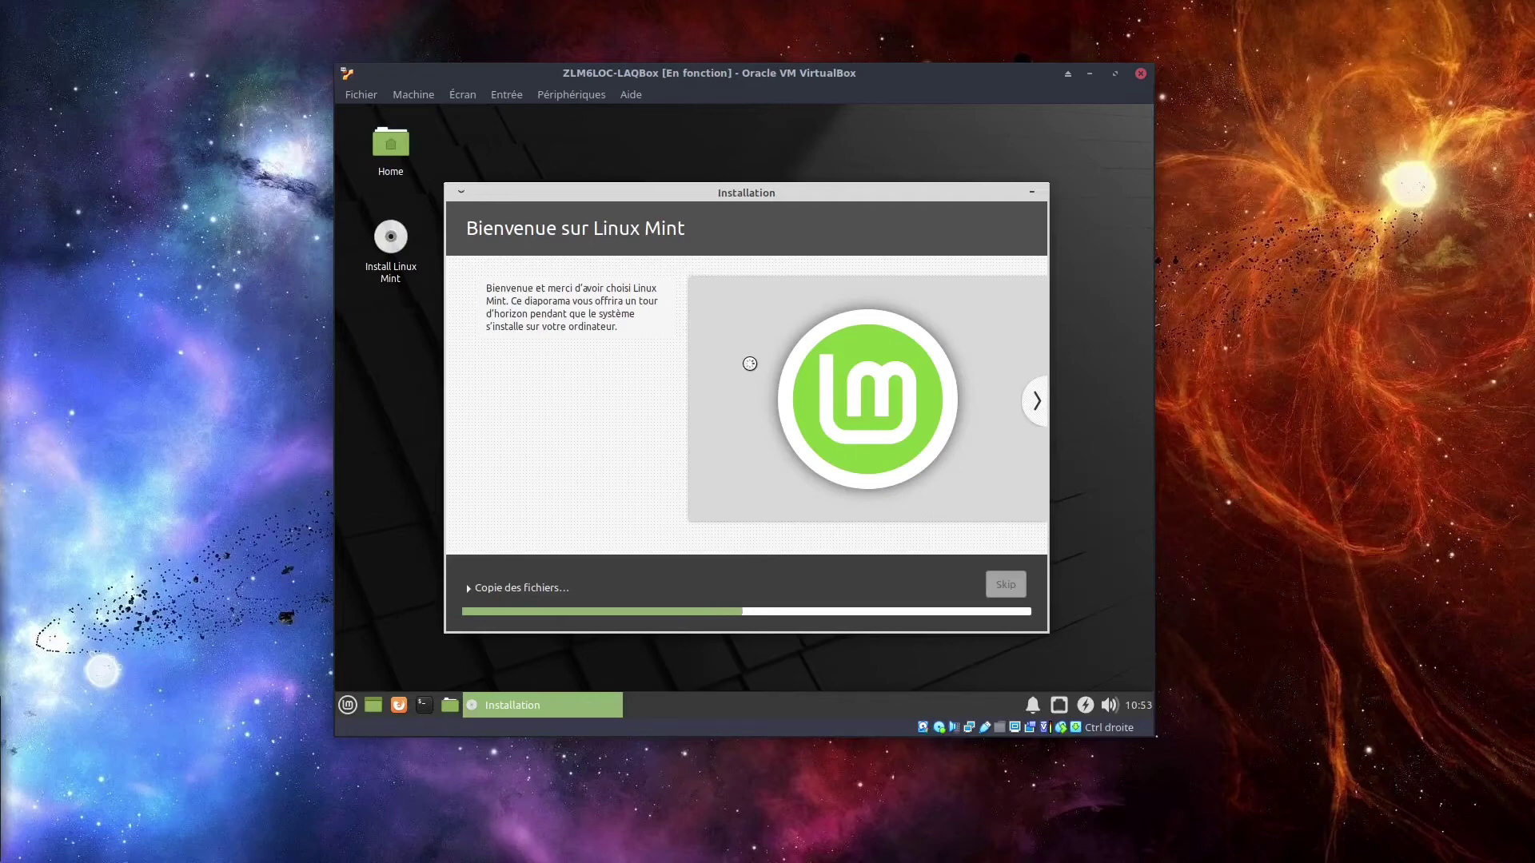
# Advance the installer slideshow to the 'Parcourir le Web' slide while files copy.
pyautogui.click(1036, 401)
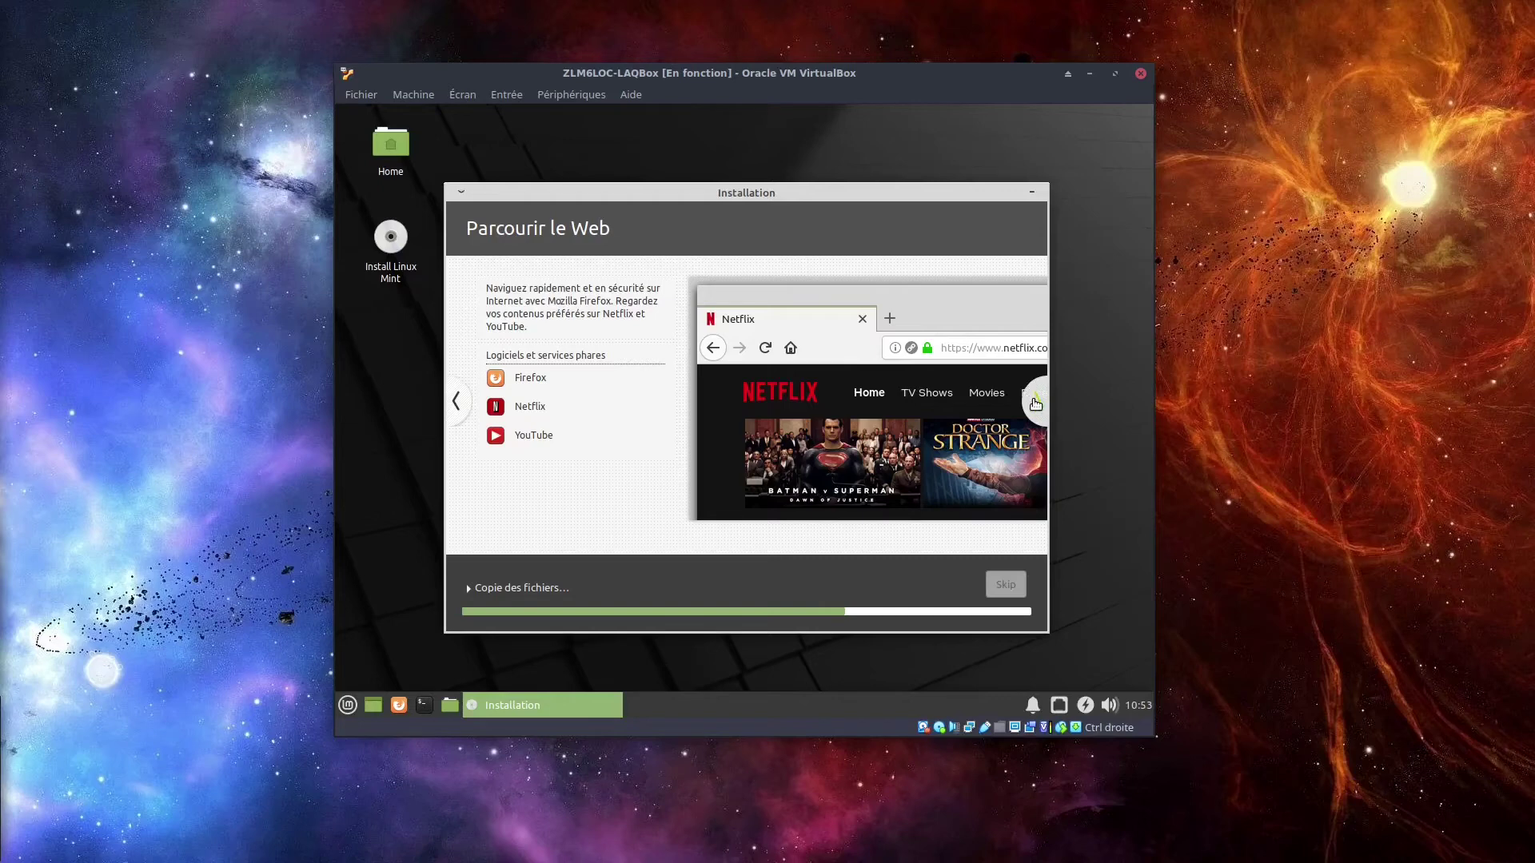
# Advance the installer slideshow past the music and films slides while files copy.
pyautogui.click(1036, 402)
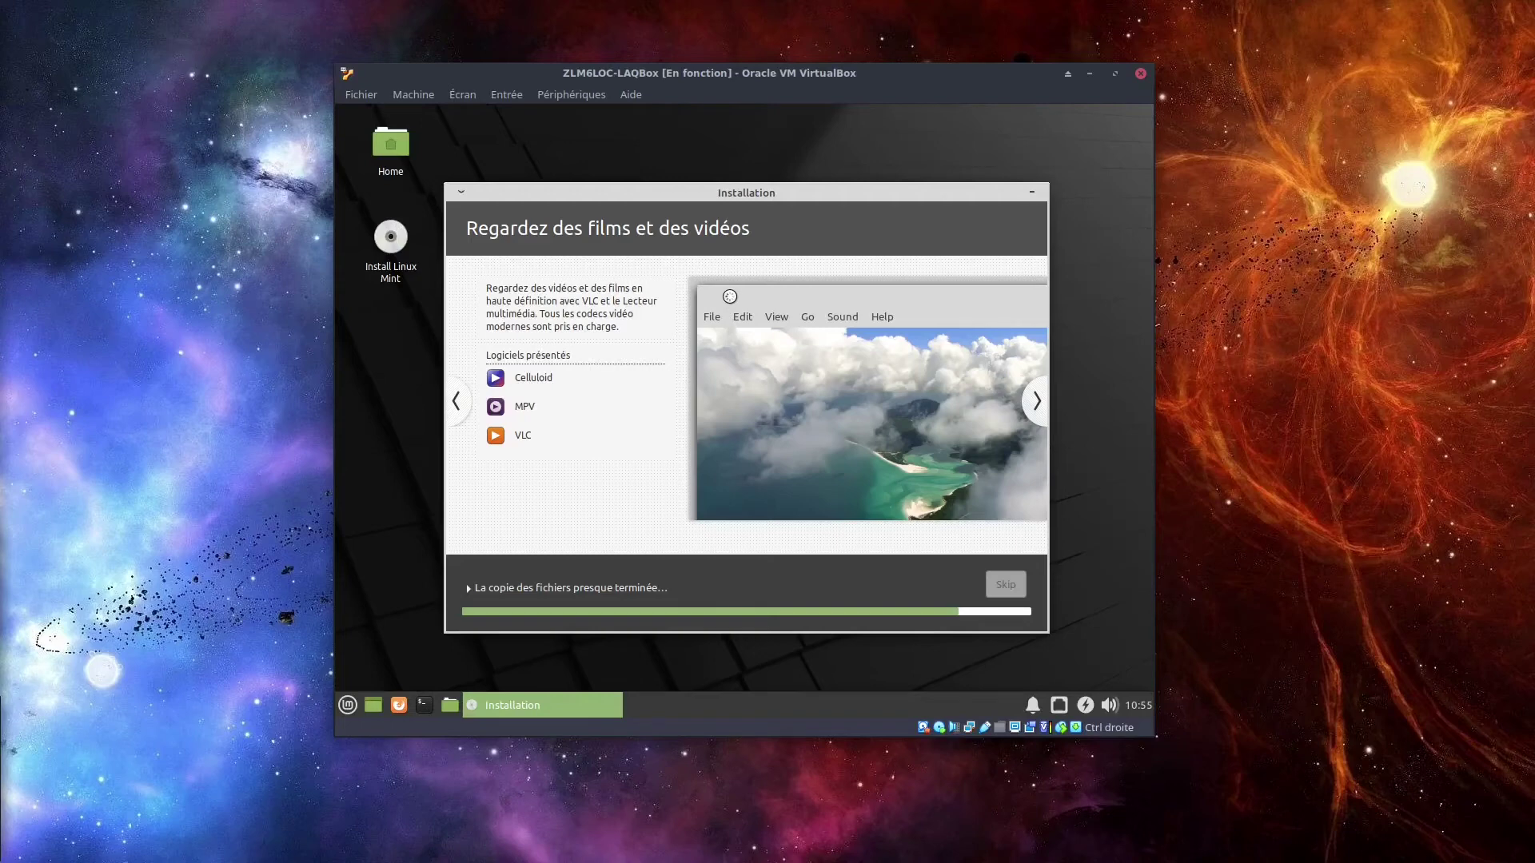
pyautogui.click(1039, 404)
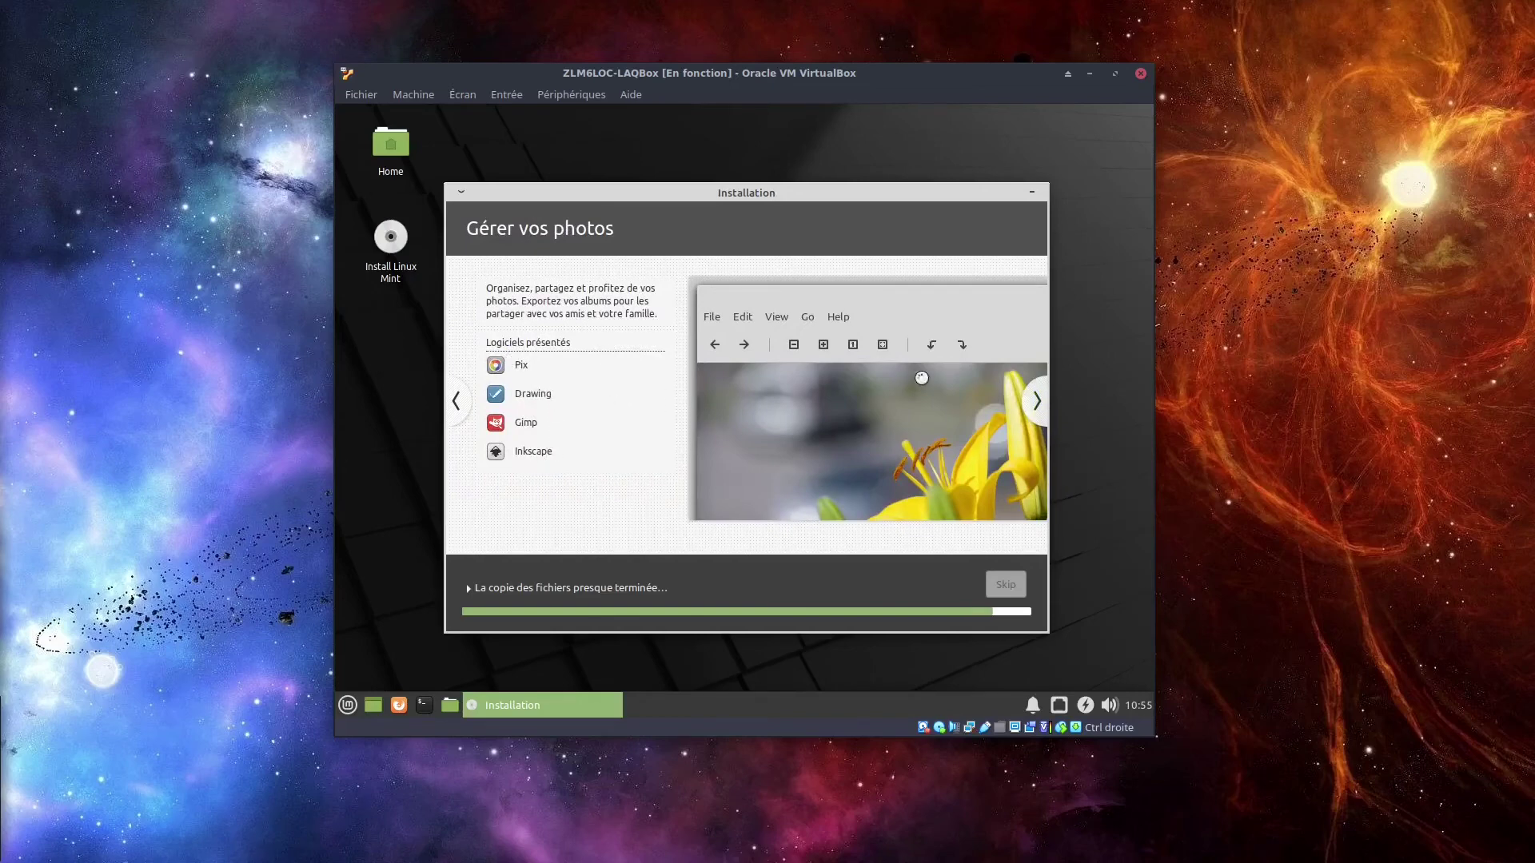
# Advance the slideshow through Rester connecté, Soyez productif, software and Windows applications slides.
pyautogui.click(1041, 405)
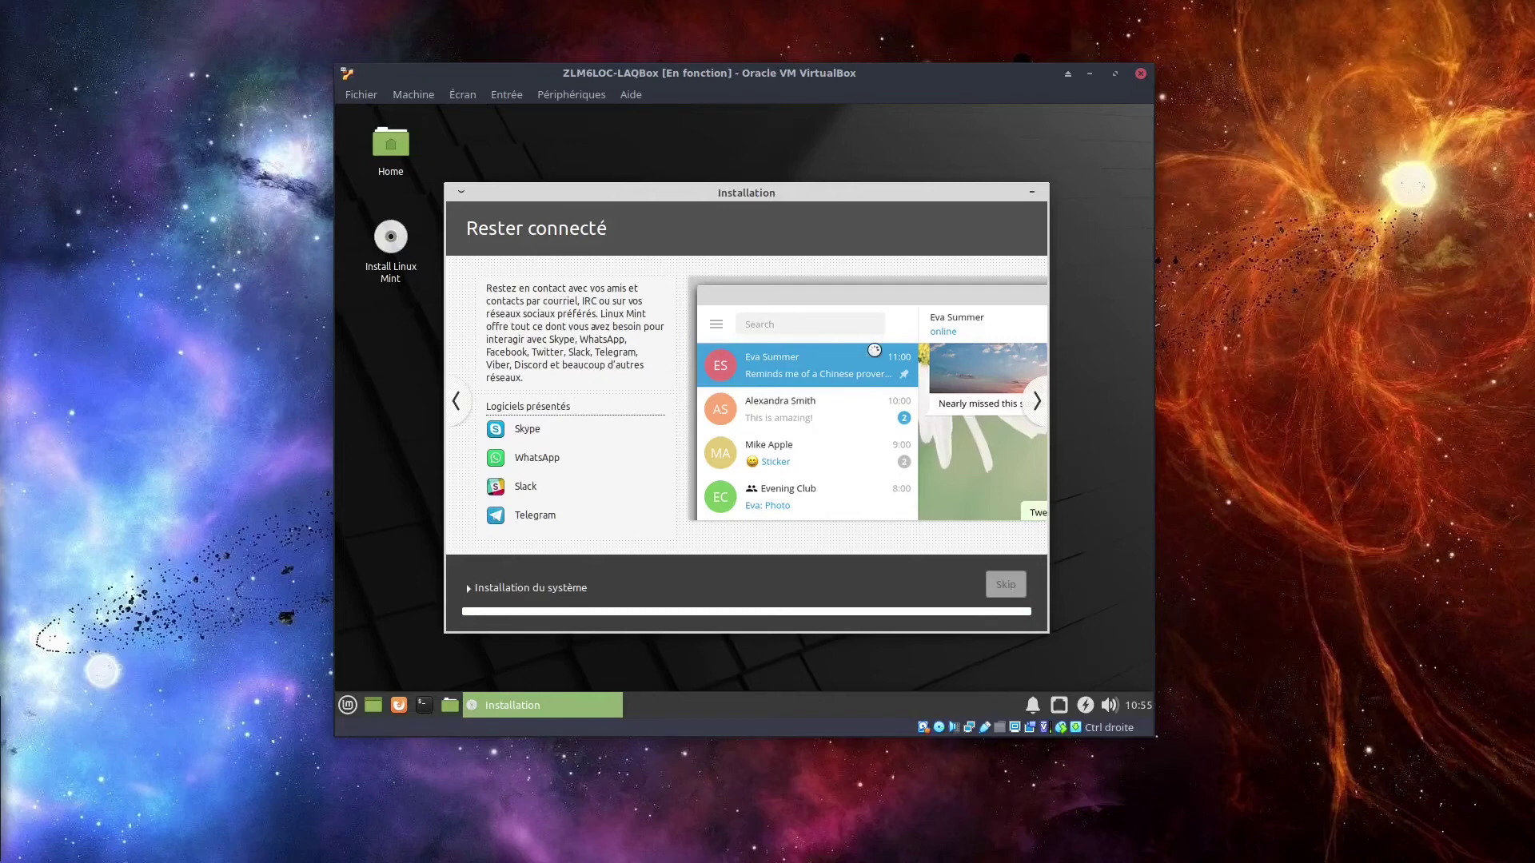
pyautogui.click(1037, 403)
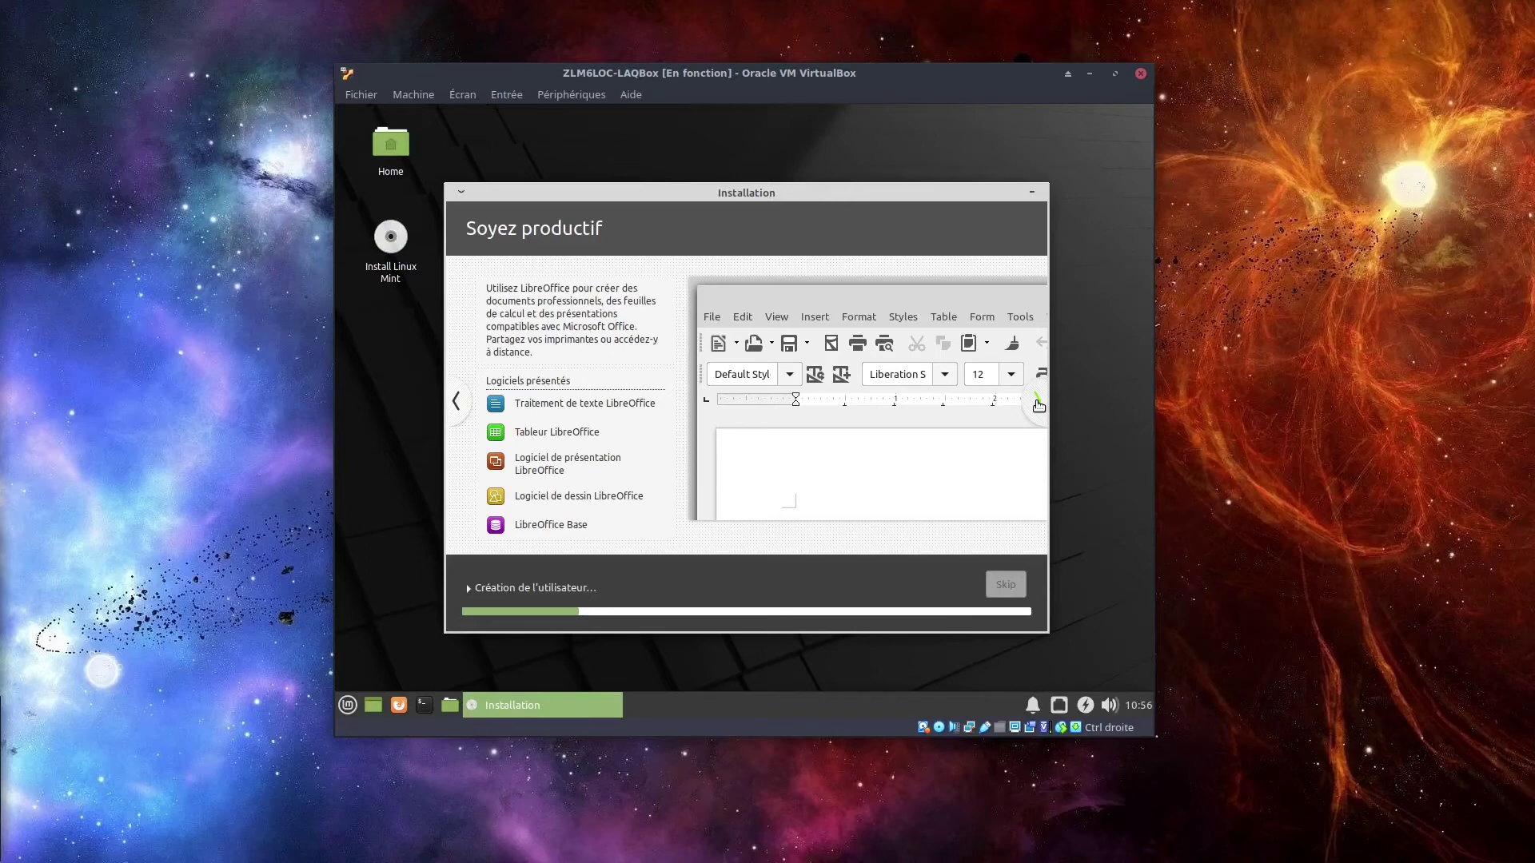
pyautogui.click(1038, 407)
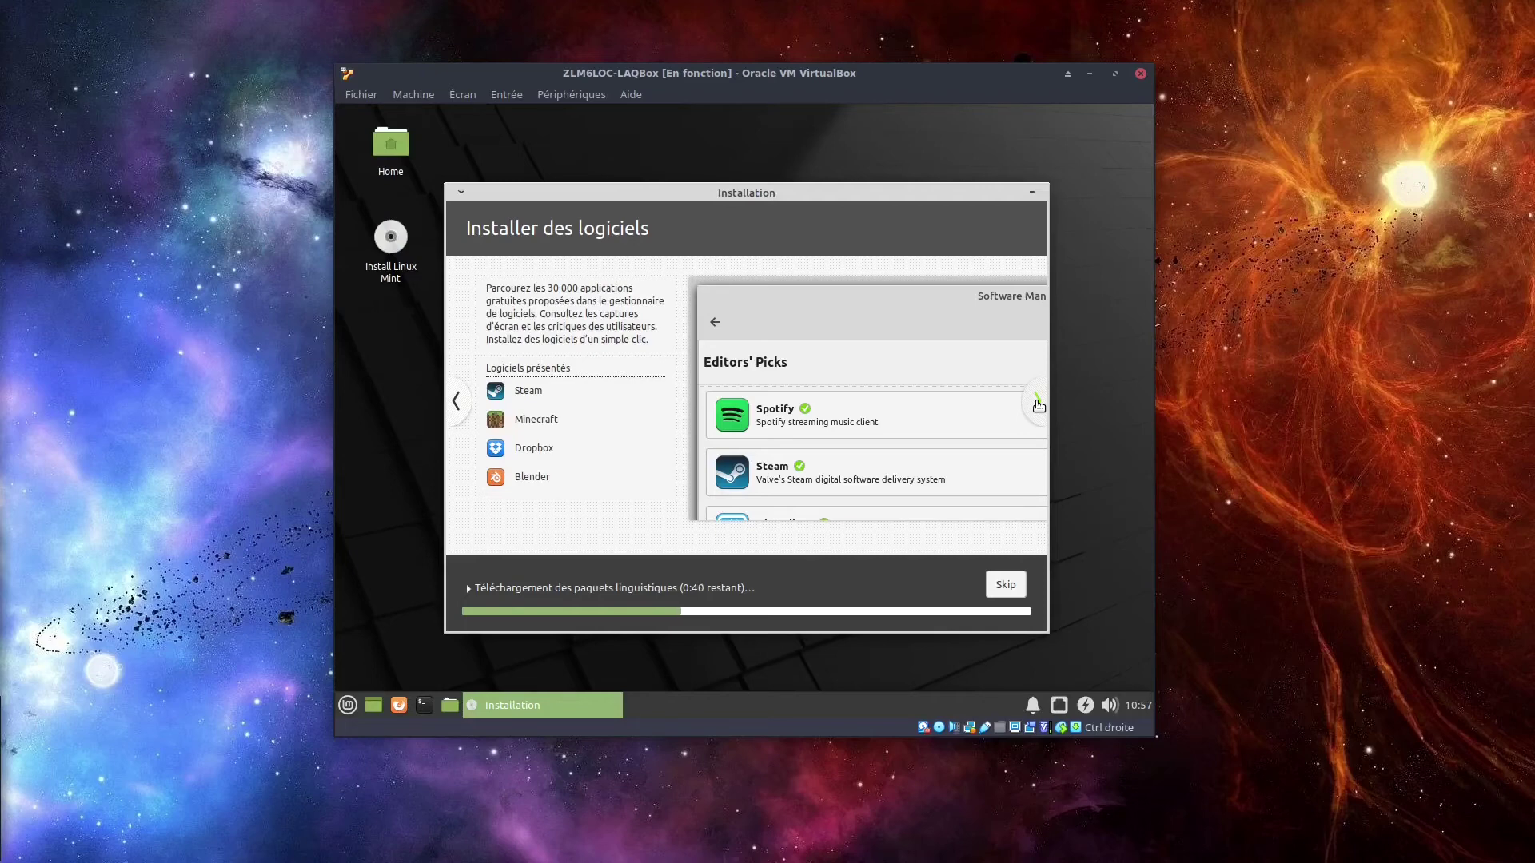
pyautogui.click(1037, 405)
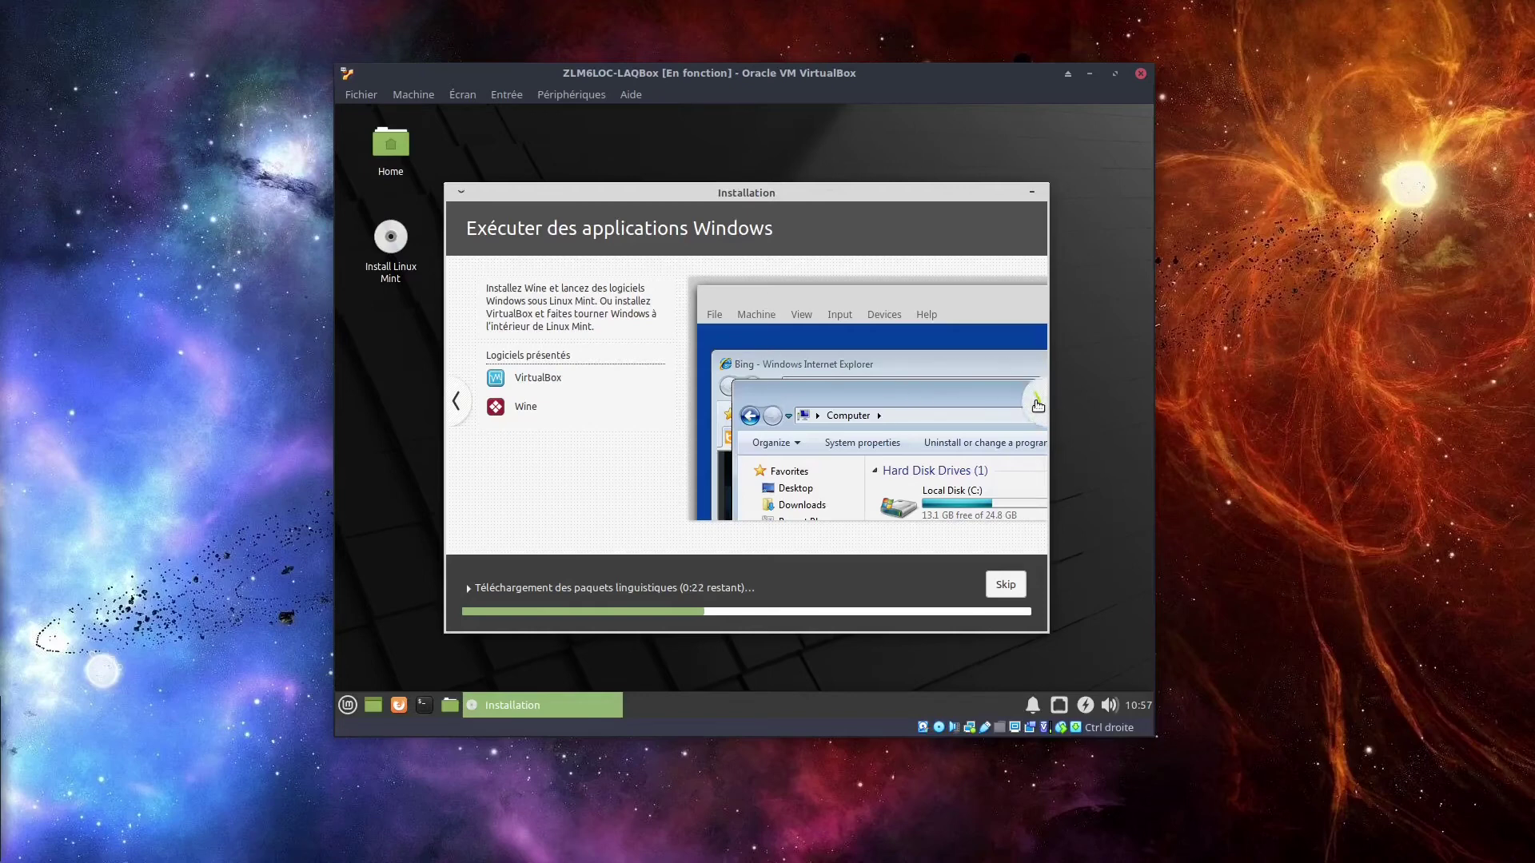
pyautogui.click(1037, 401)
# Move between Personnaliser votre bureau and Maintenir votre système à jour, then reach Trouver de l'aide.
pyautogui.click(458, 399)
pyautogui.click(1036, 404)
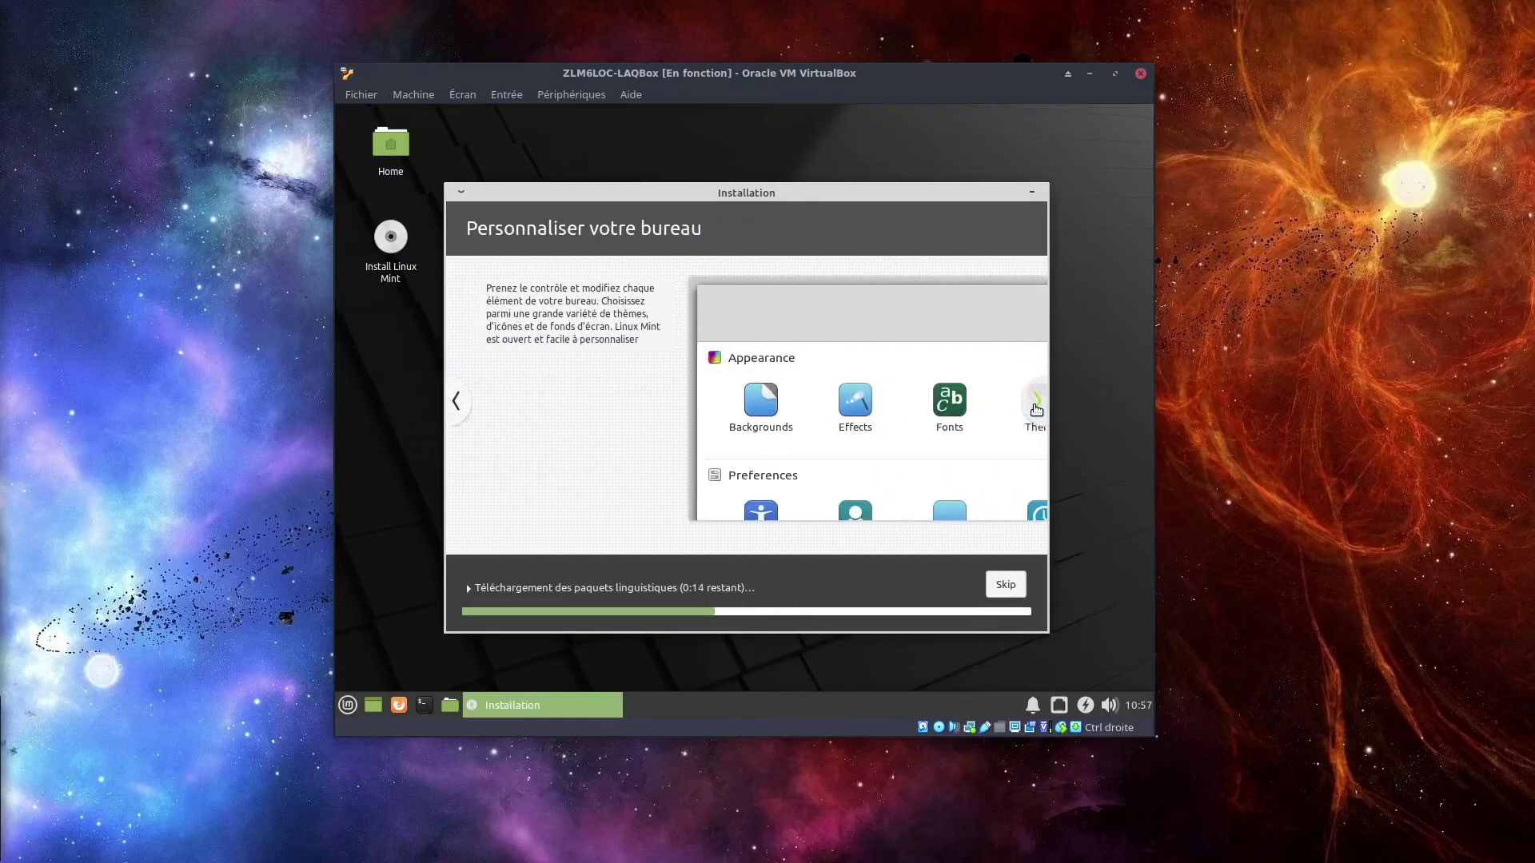
pyautogui.click(1036, 404)
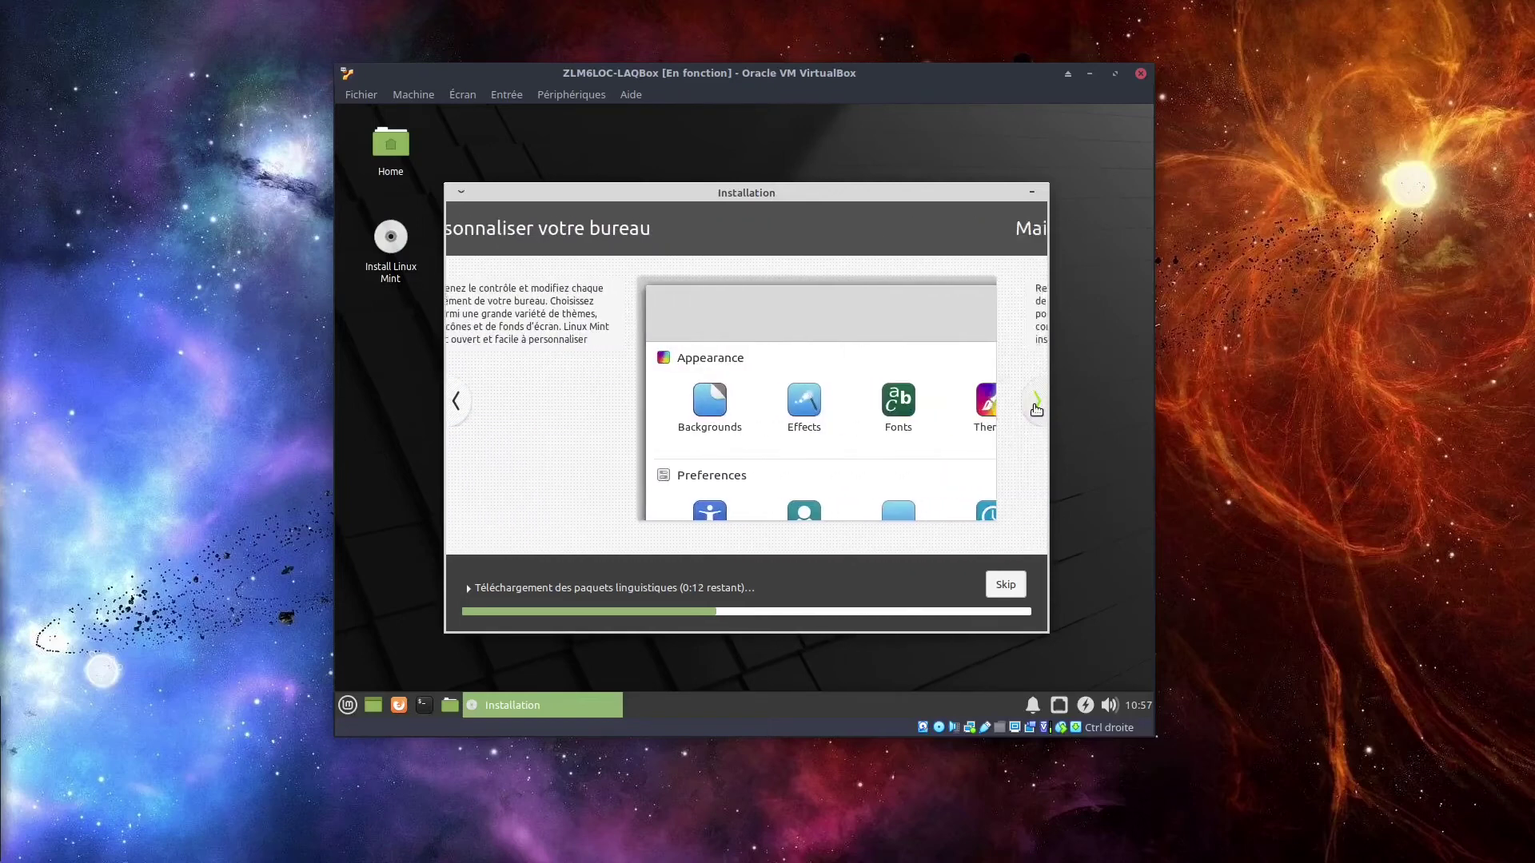
pyautogui.click(457, 401)
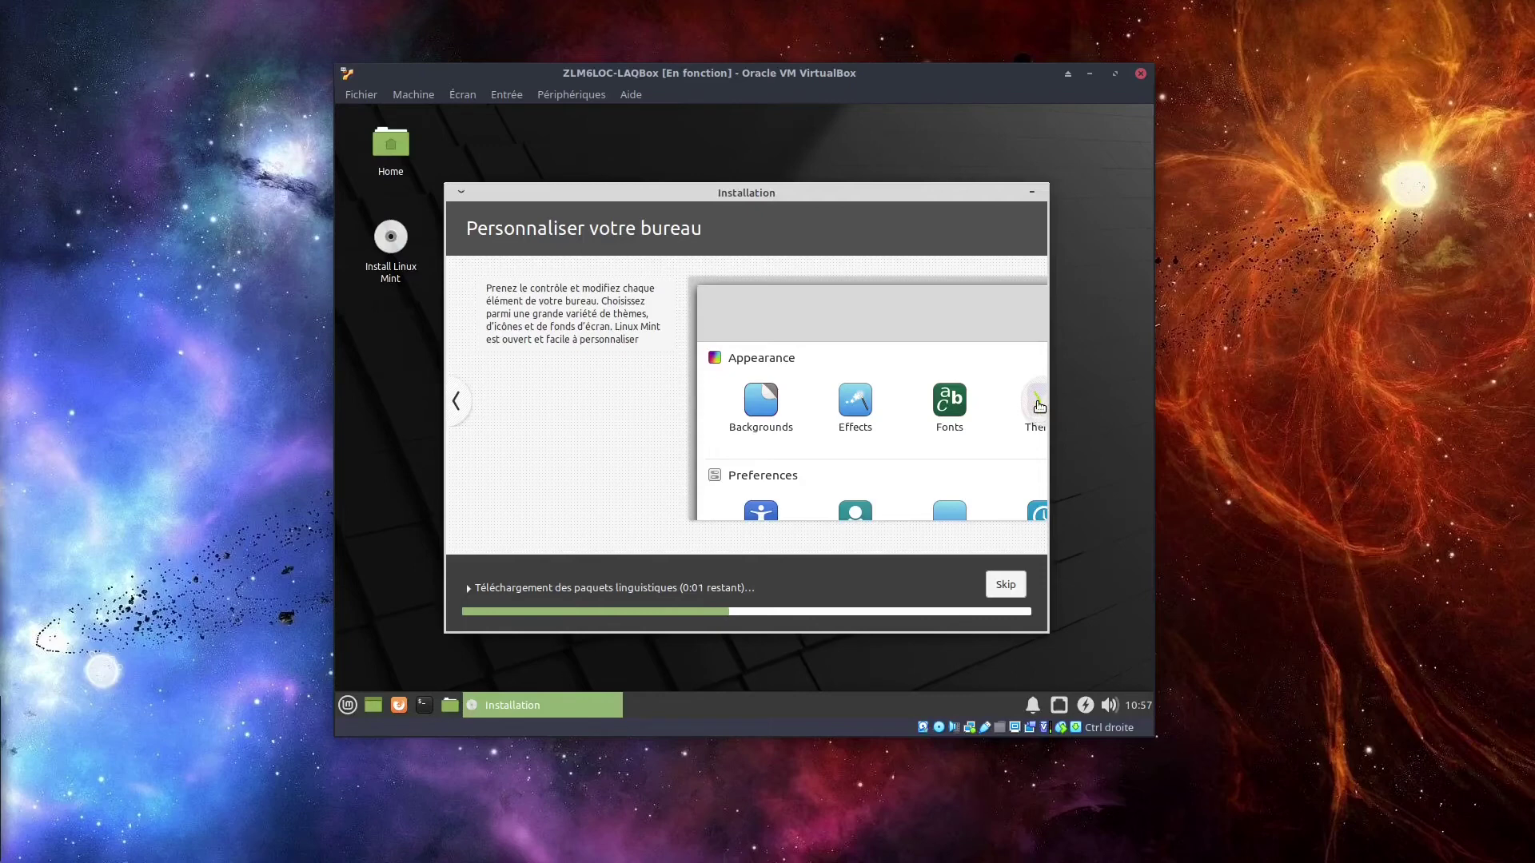
pyautogui.click(1038, 404)
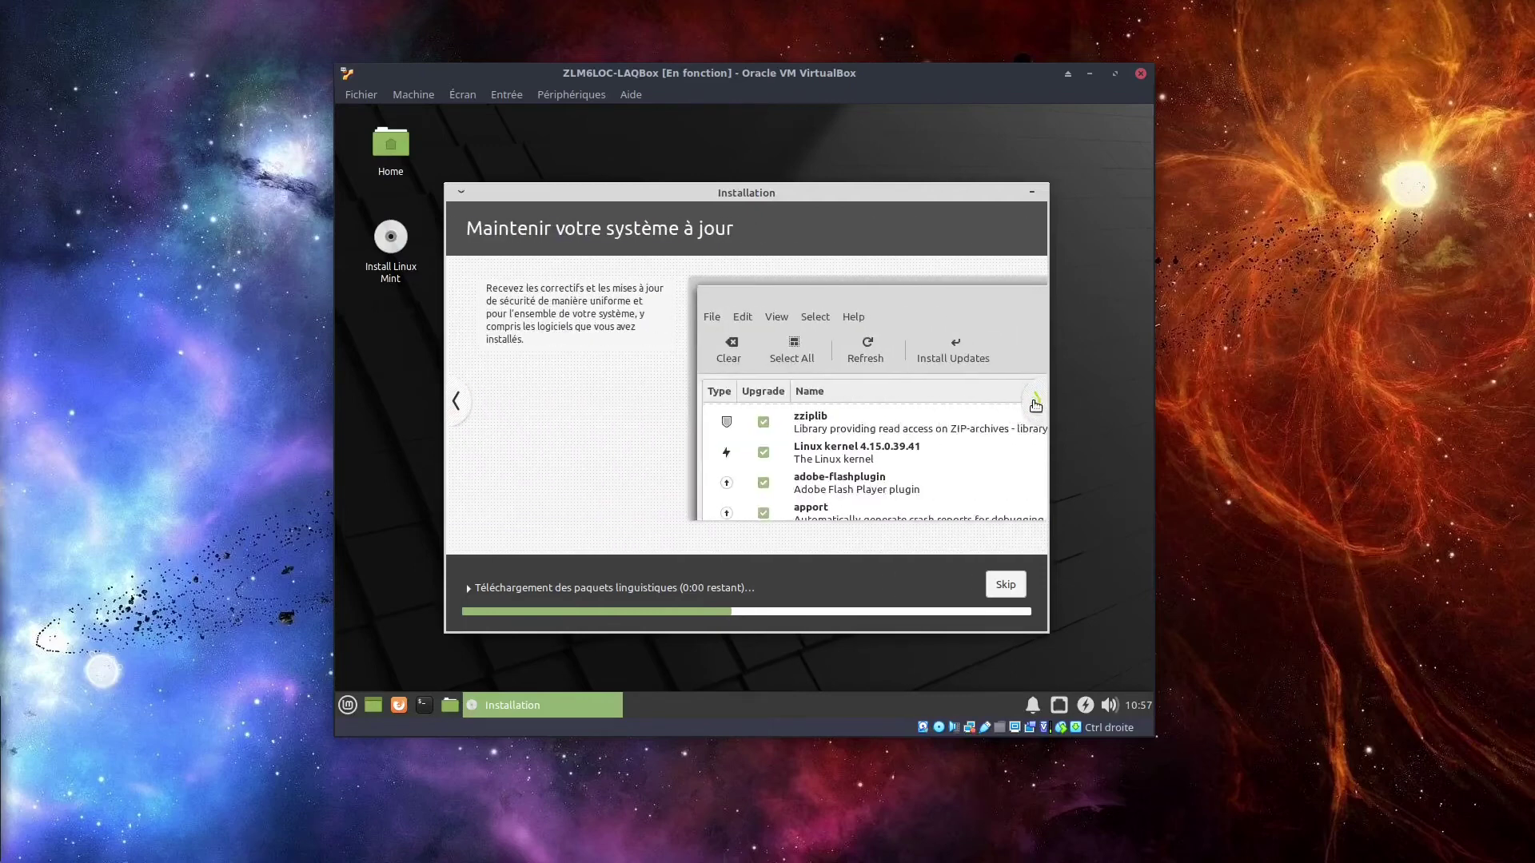
pyautogui.click(457, 399)
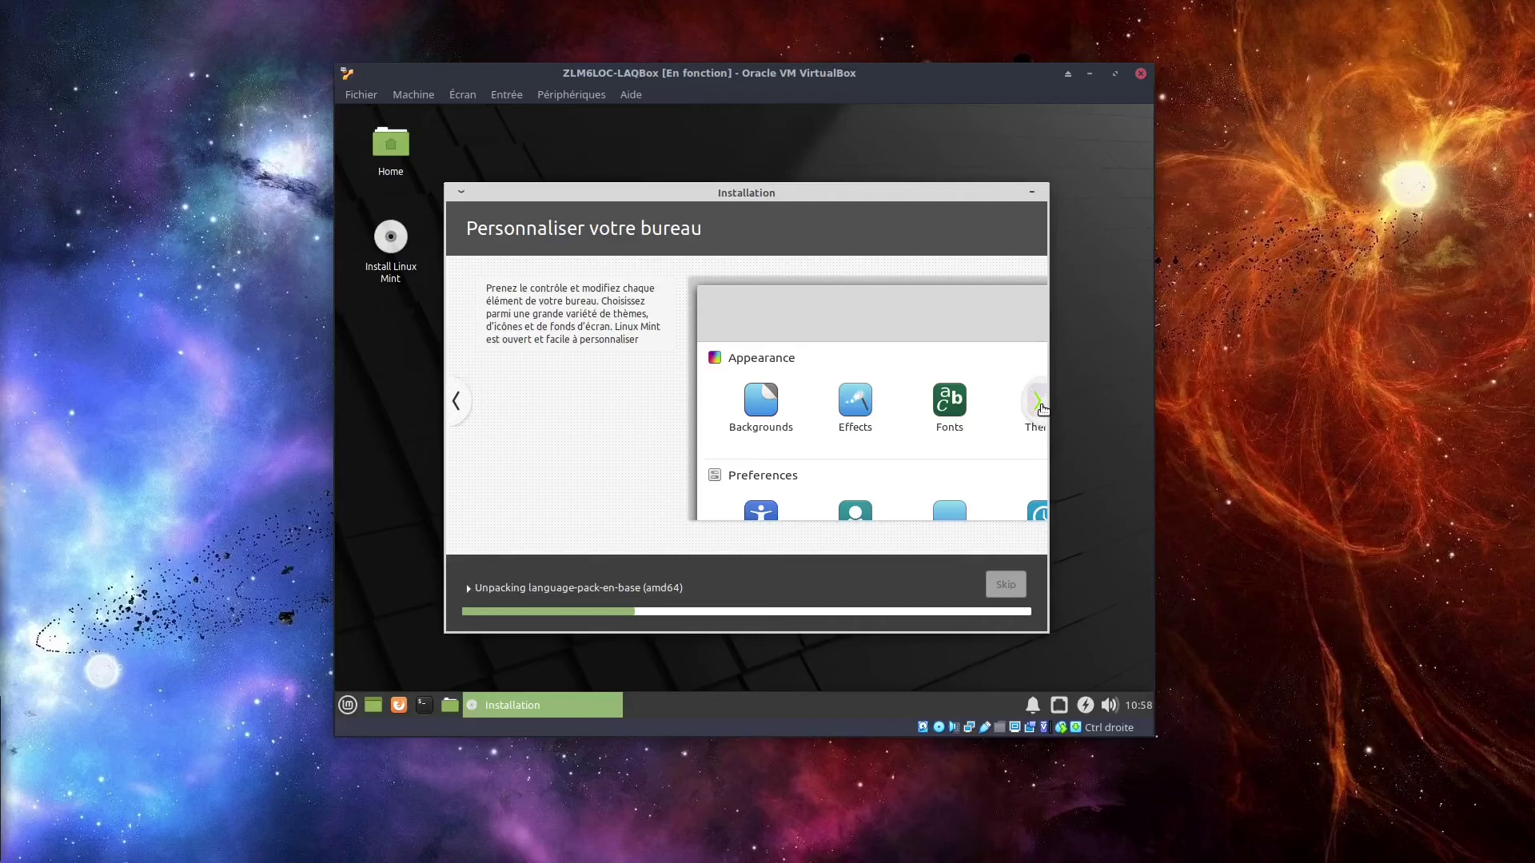
pyautogui.click(1040, 406)
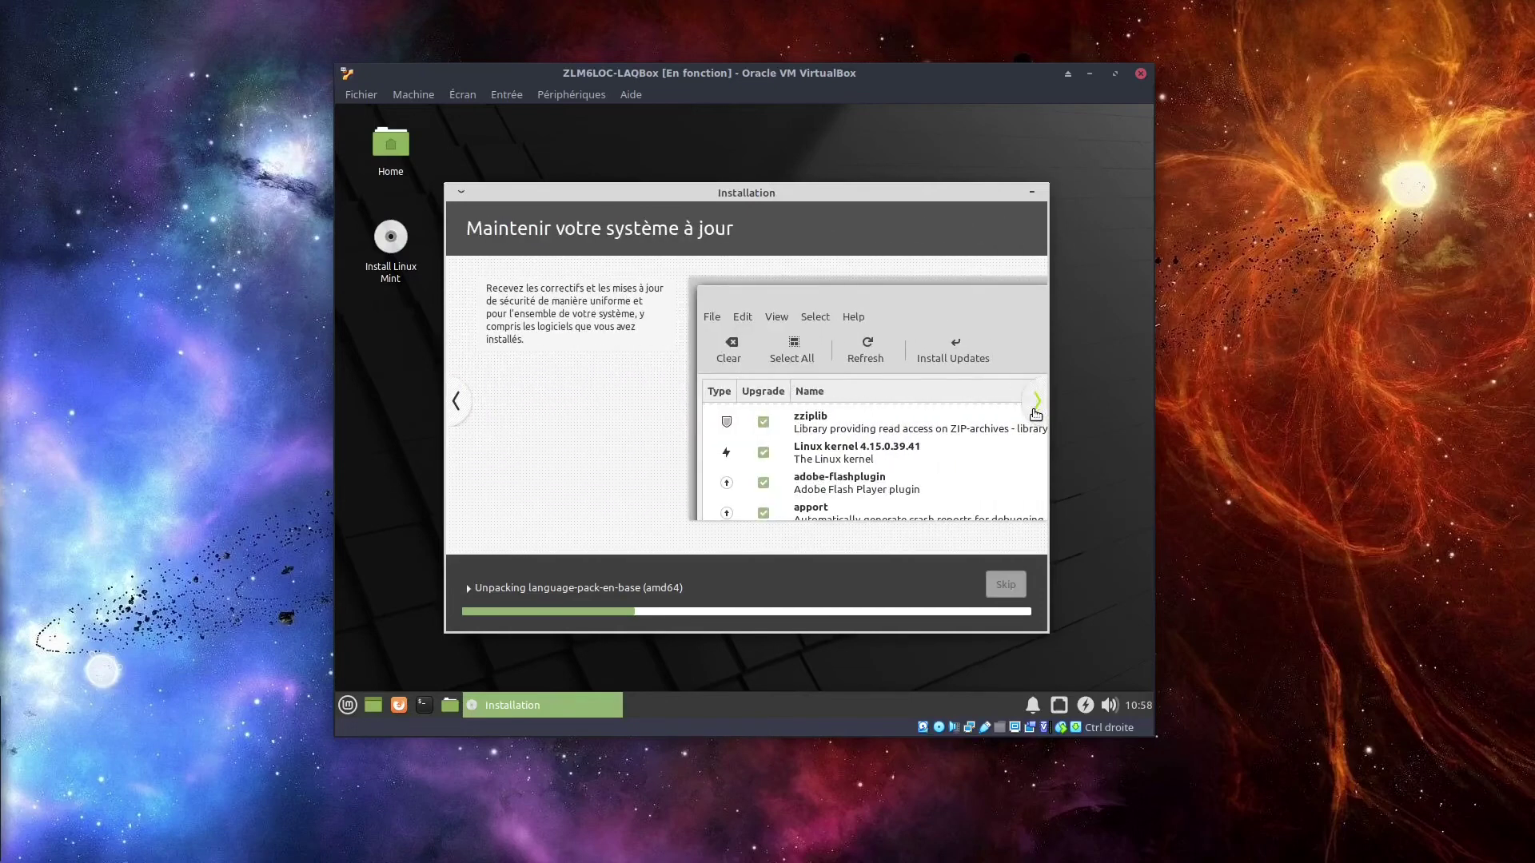
pyautogui.click(1036, 403)
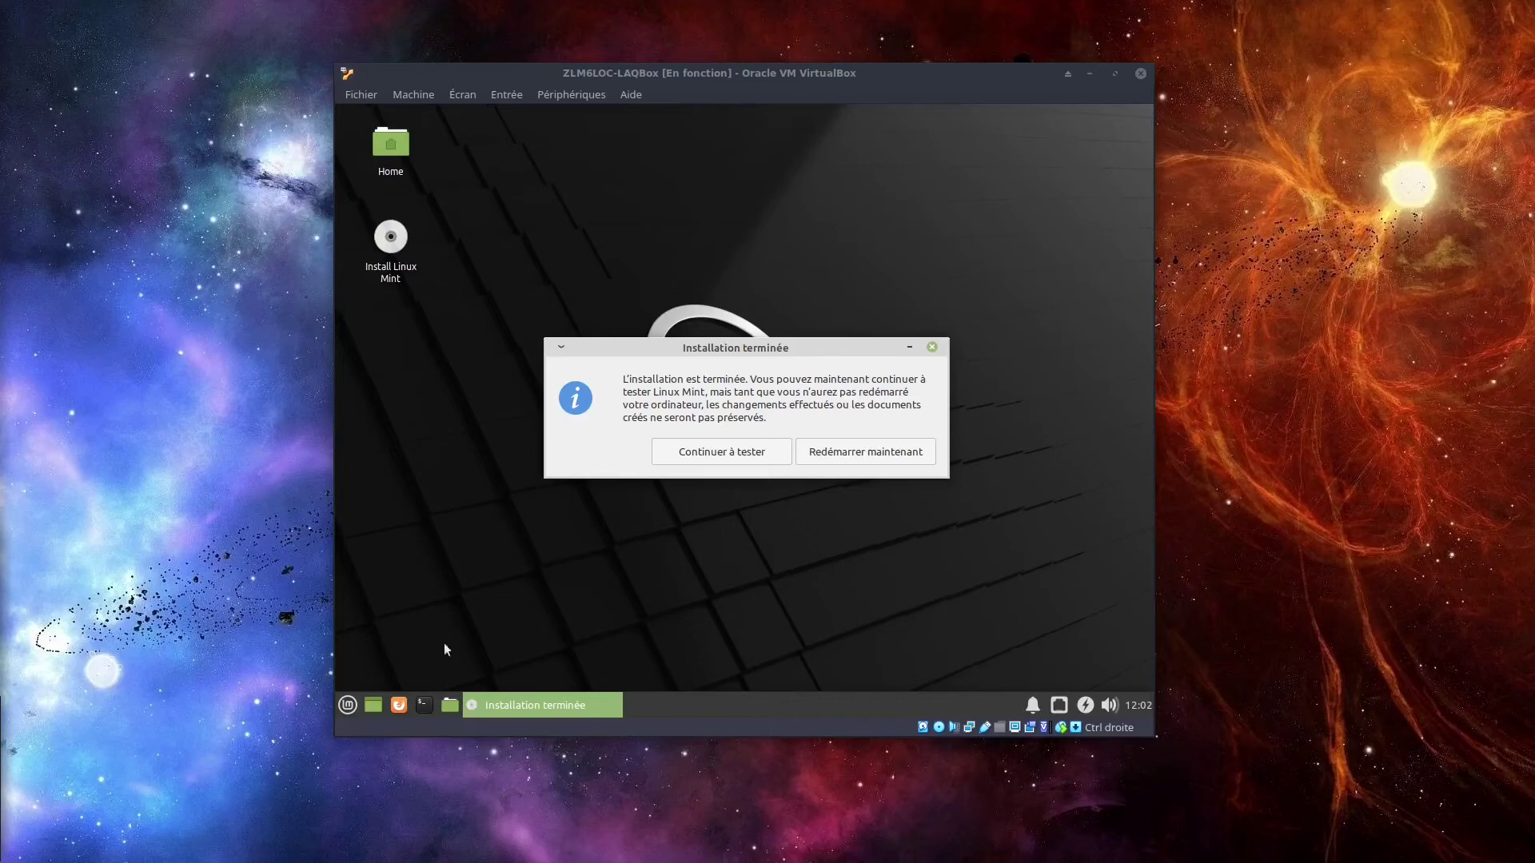
# Reposition the 'Installation terminée' dialog and choose 'Redémarrer maintenant'.
pyautogui.moveTo(734, 347); pyautogui.dragTo(776, 376)
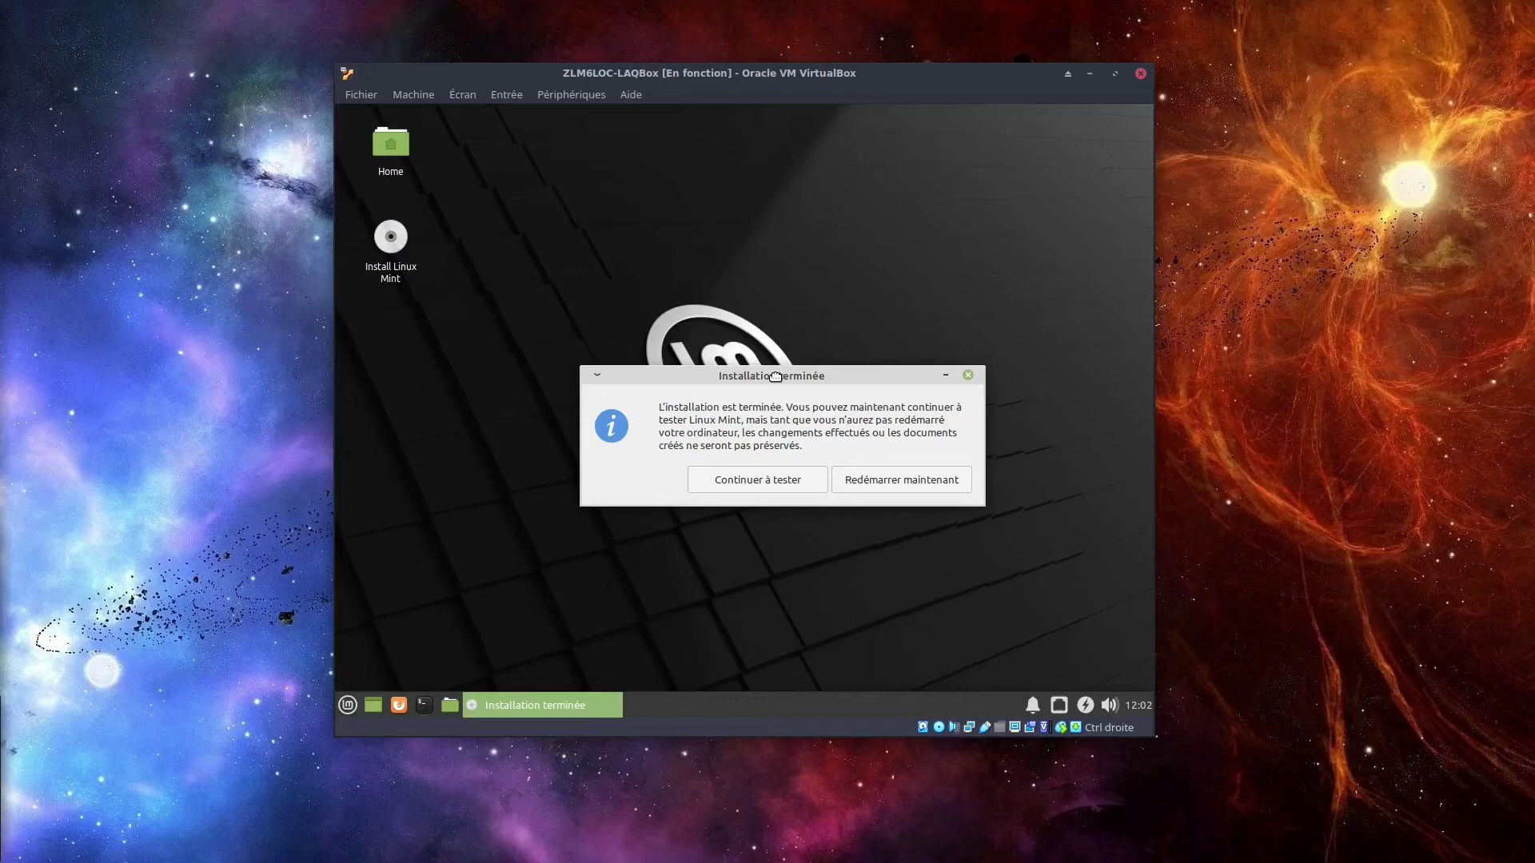
pyautogui.moveTo(776, 376); pyautogui.dragTo(734, 287)
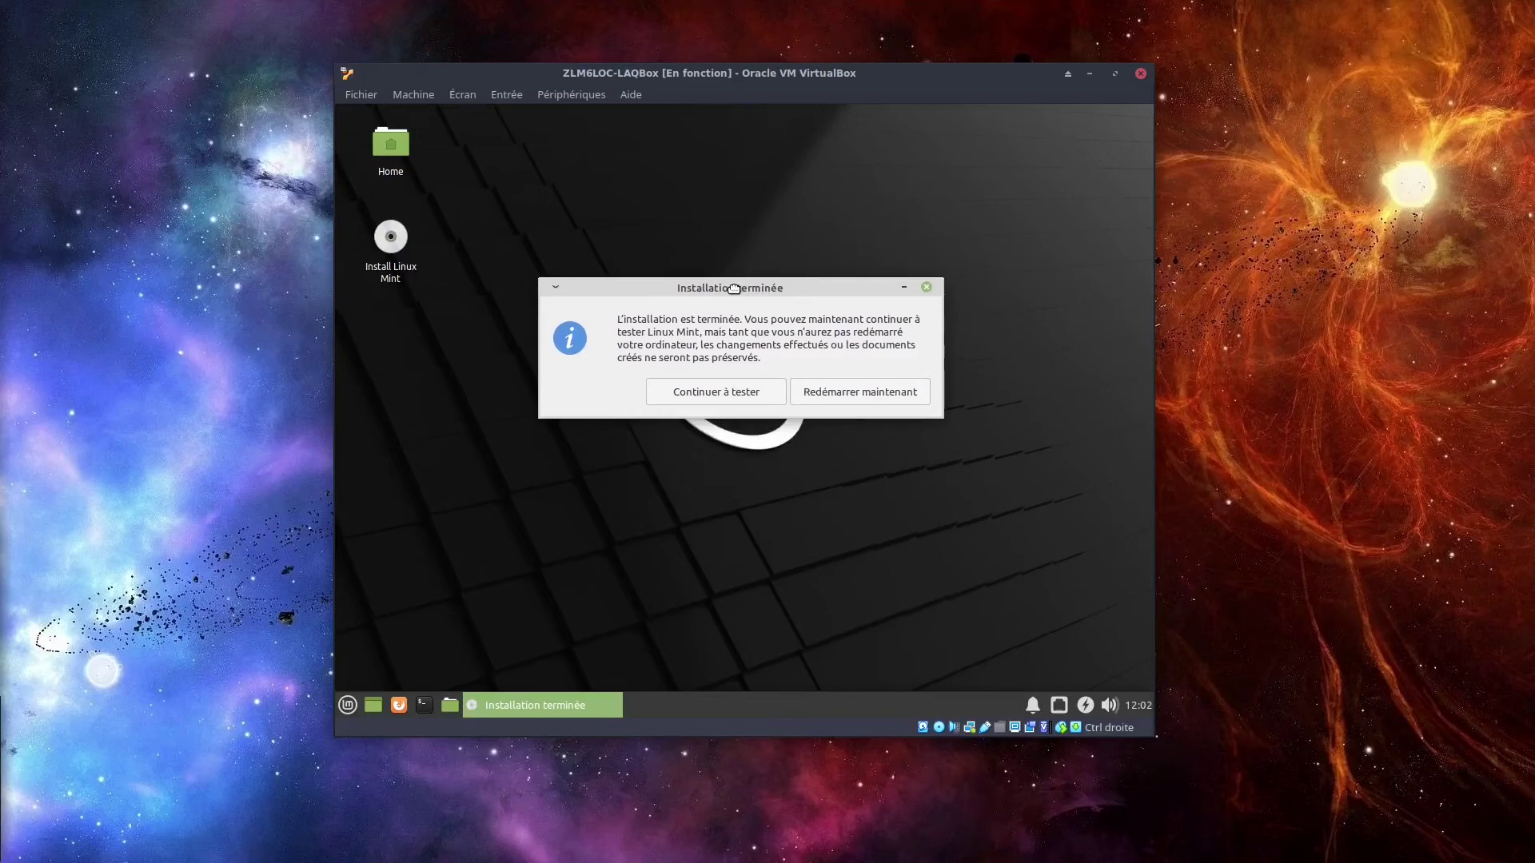
pyautogui.moveTo(734, 289); pyautogui.dragTo(734, 311)
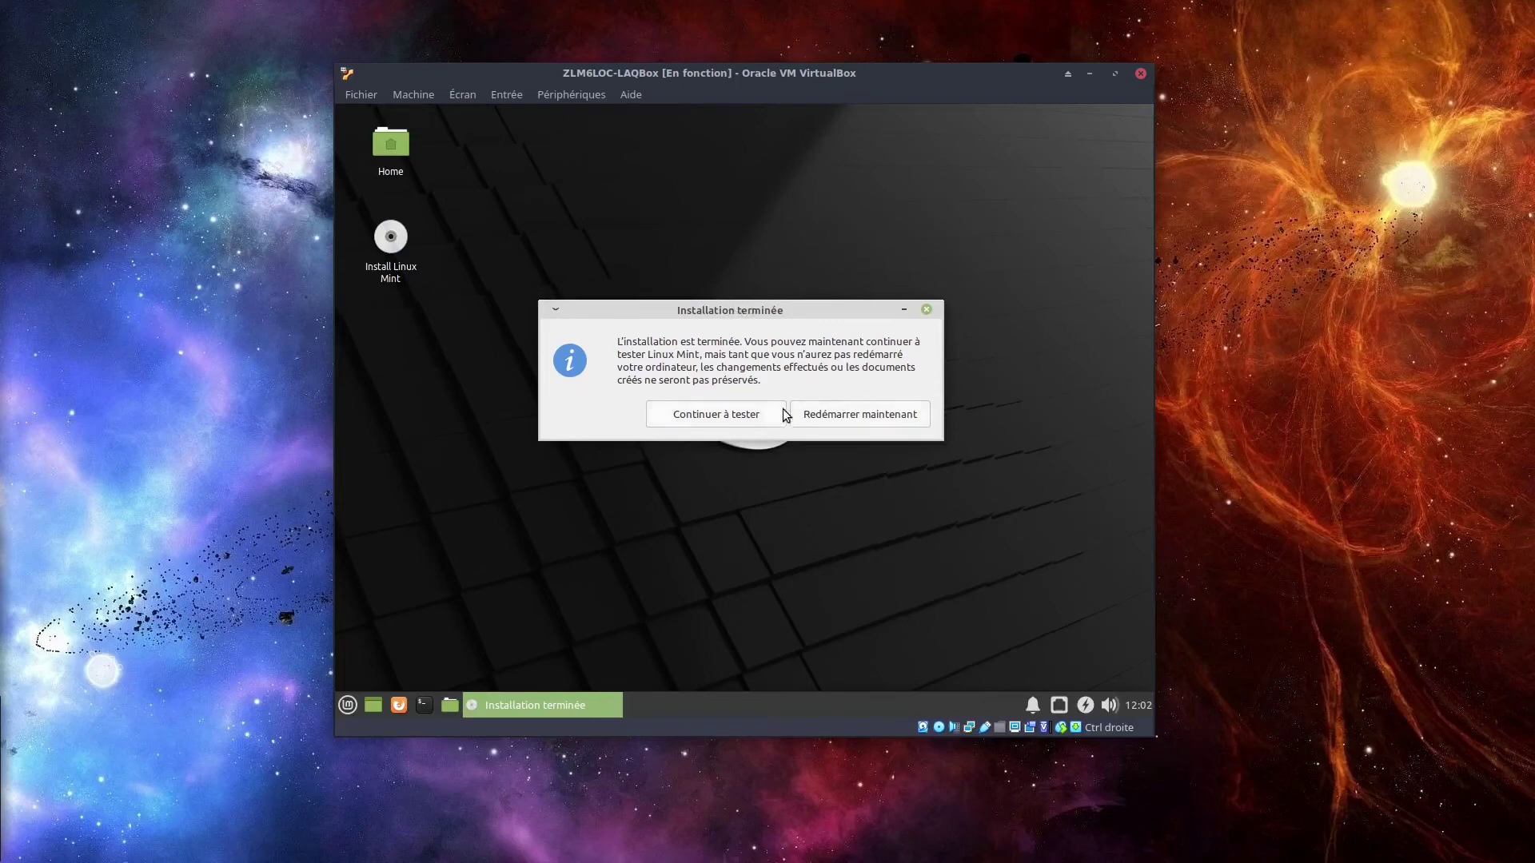
pyautogui.click(884, 417)
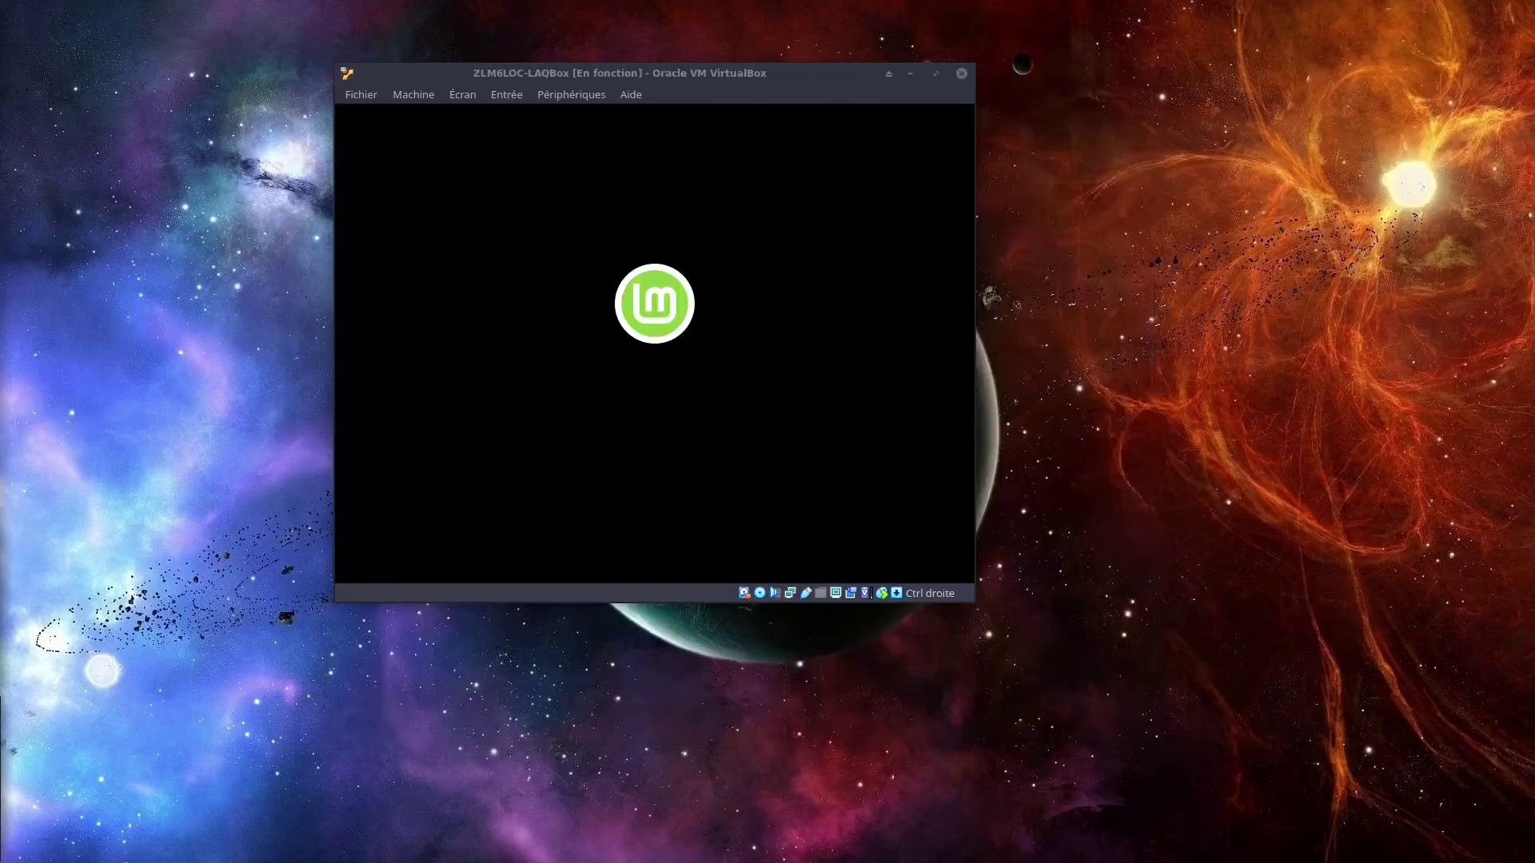
# Confirm the installation medium is removed with Enter and reposition the VM window as it boots.
pyautogui.moveTo(532, 73); pyautogui.dragTo(656, 100)
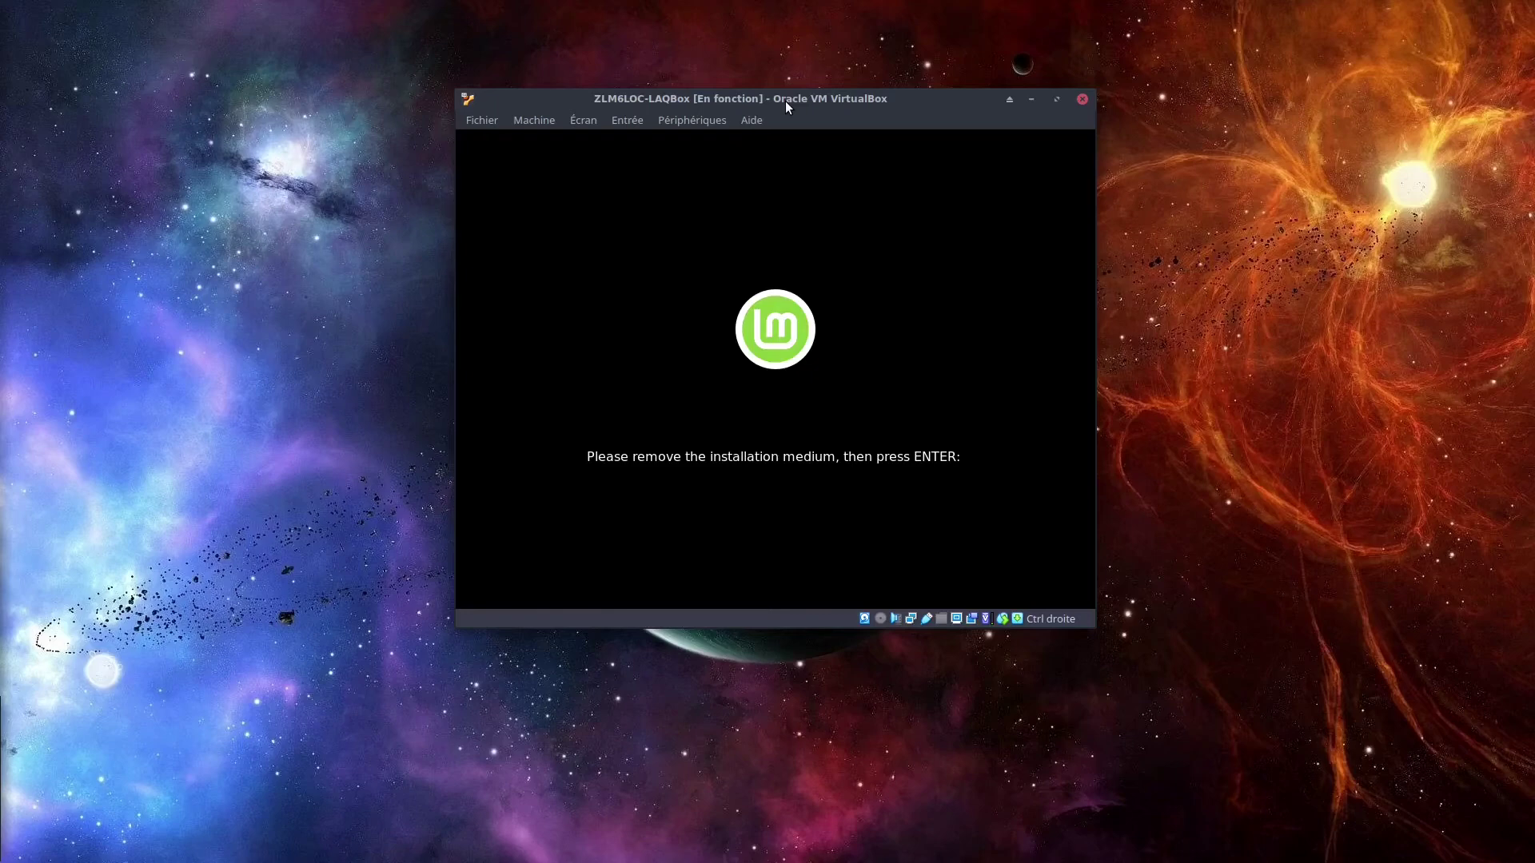
pyautogui.press('Return')
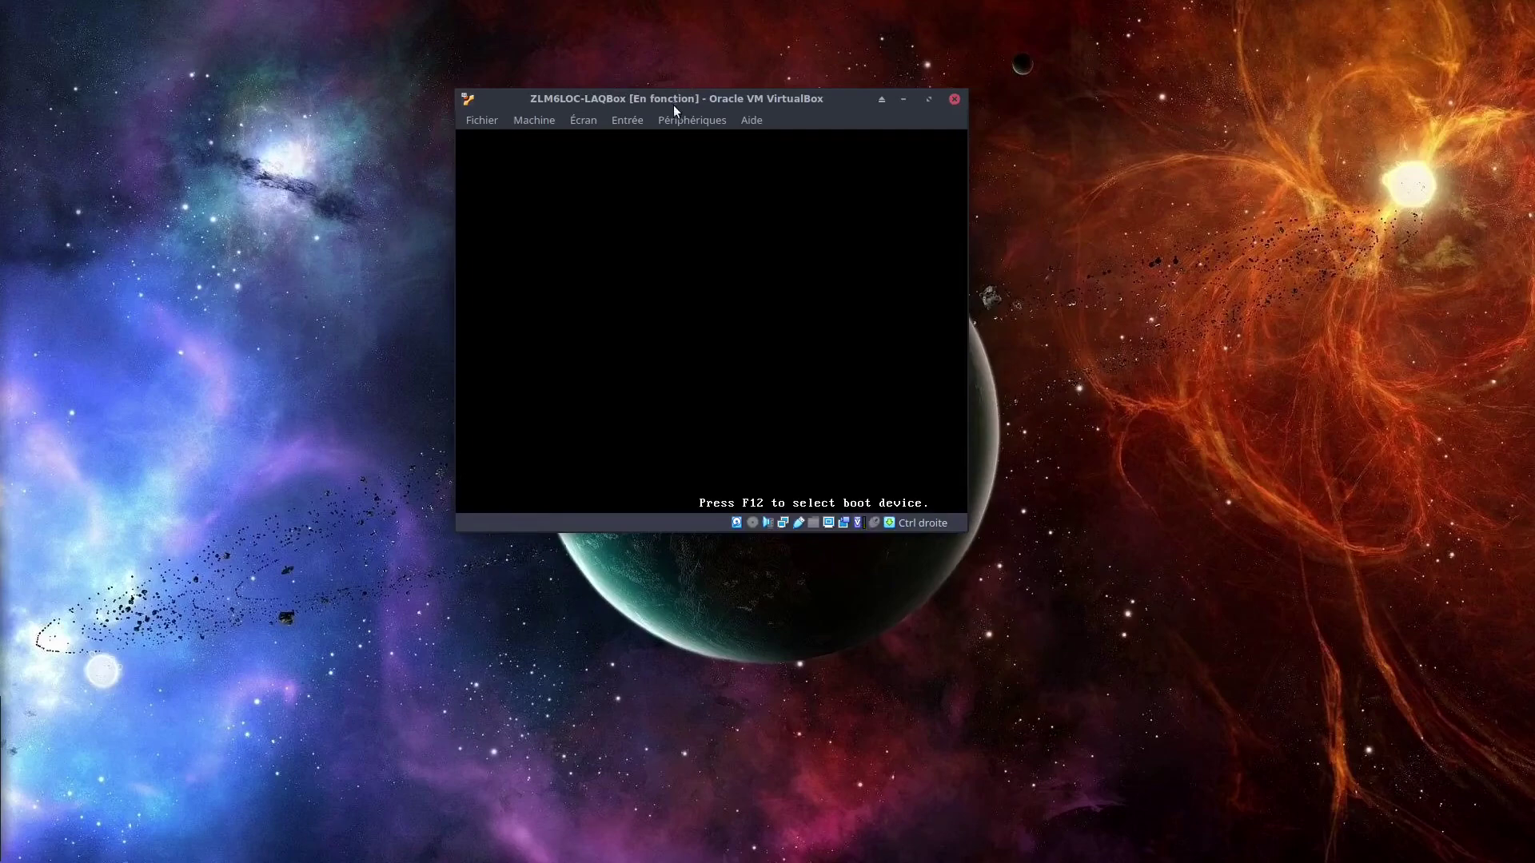
pyautogui.moveTo(673, 99); pyautogui.dragTo(726, 112)
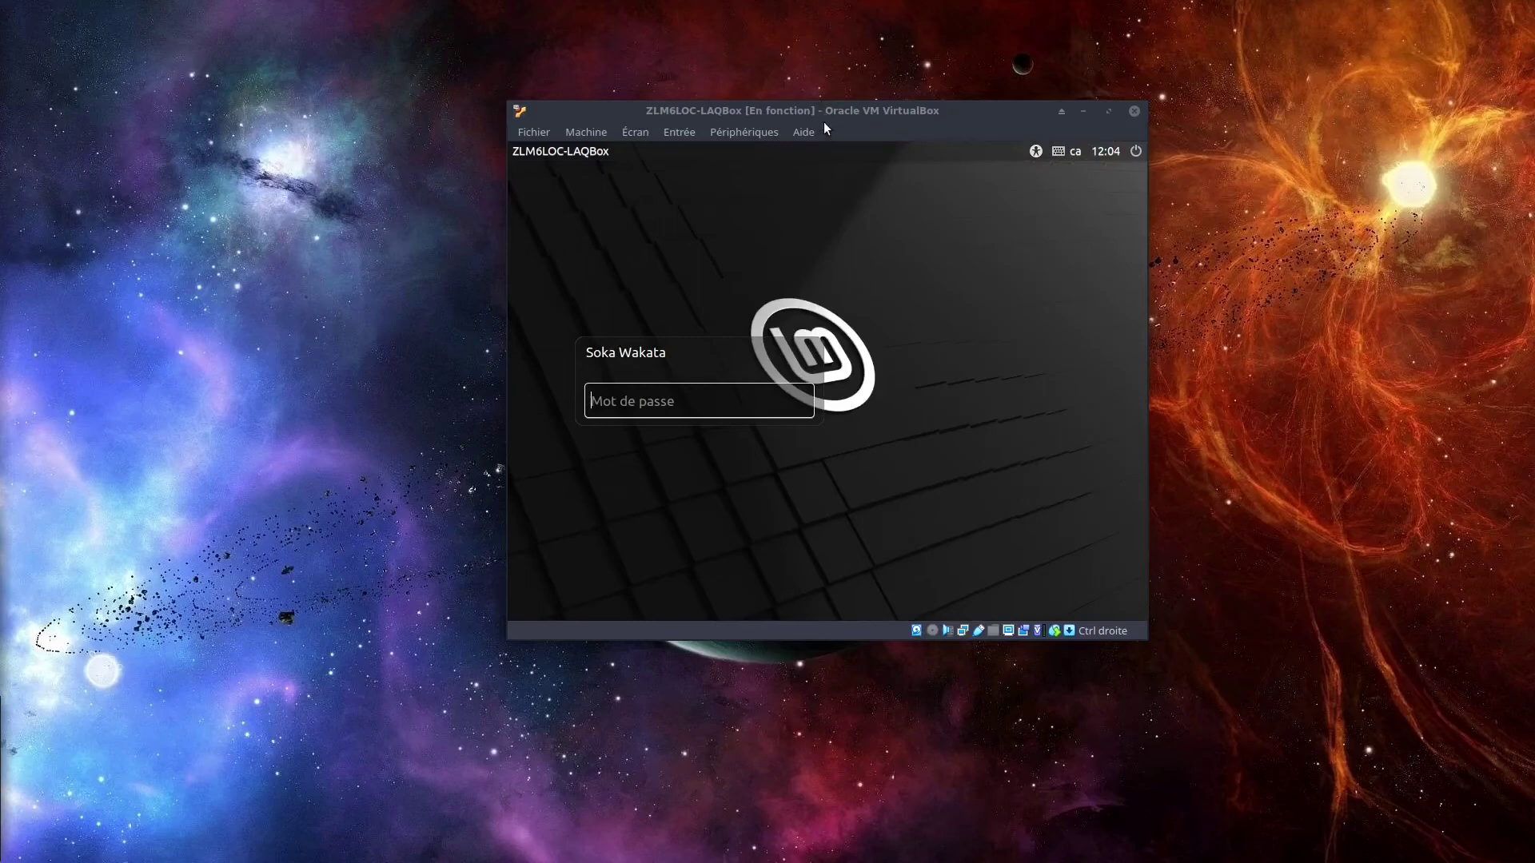
# Log in to the Mint desktop with the user's password.
pyautogui.click(801, 112)
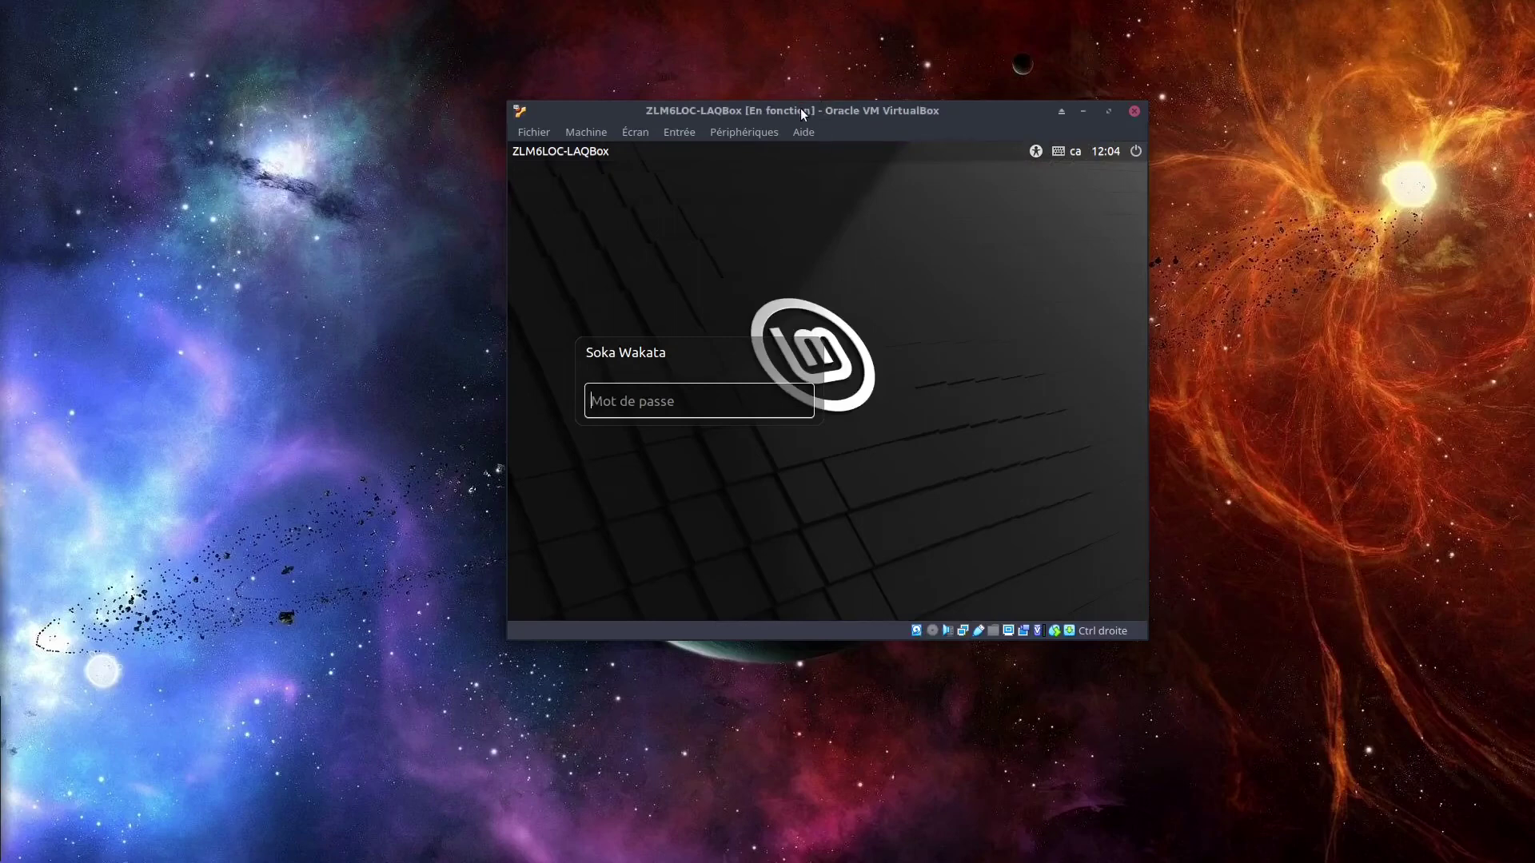
pyautogui.write('•••••••••••')
pyautogui.press('Return')
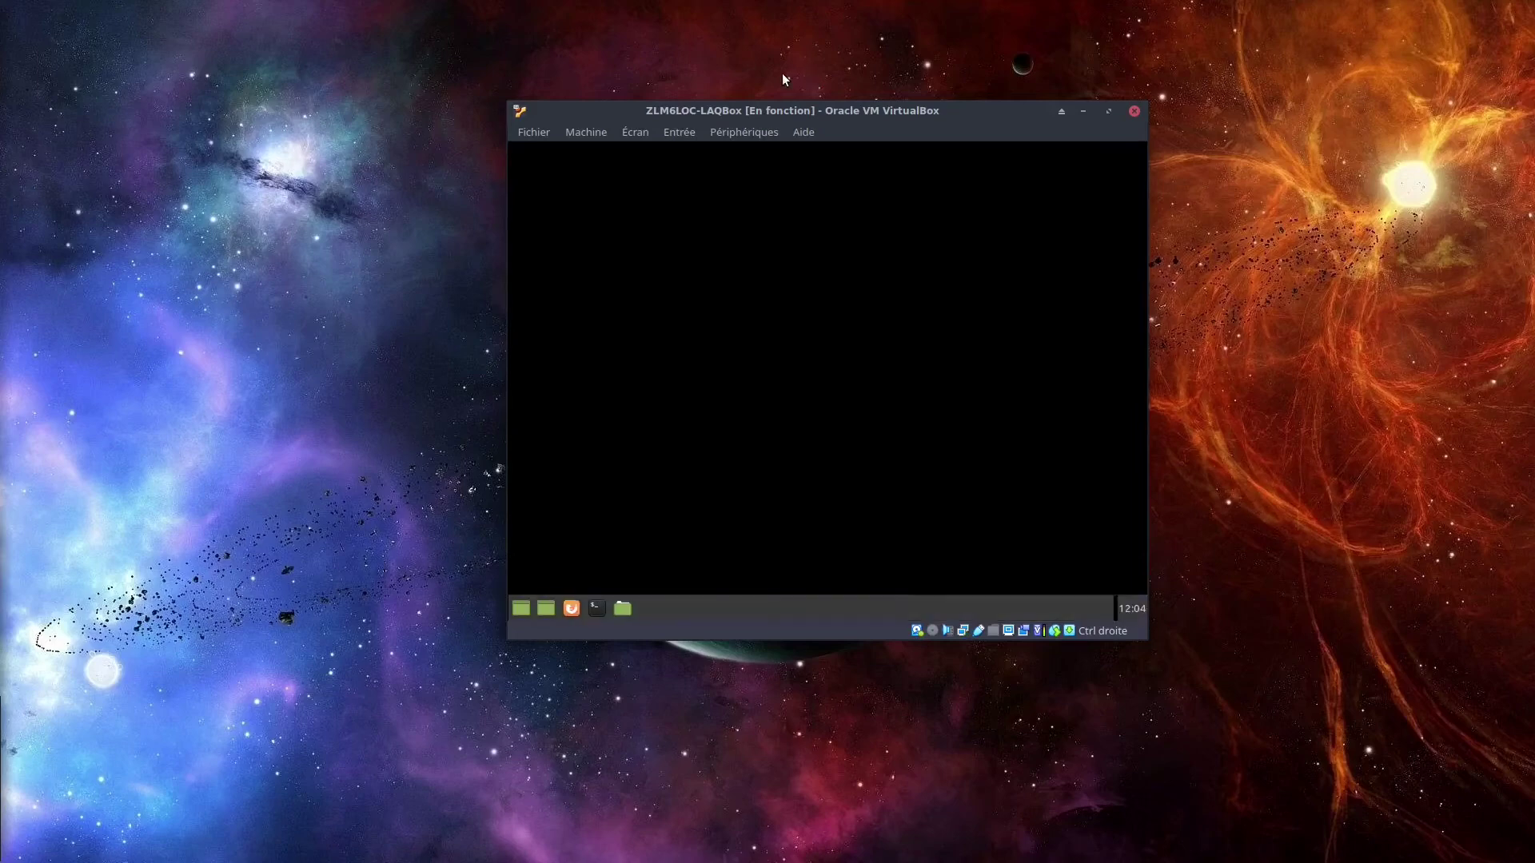
# Scale Écran virtuel n° 1 to 125%, then return it to 100%.
pyautogui.click(631, 133)
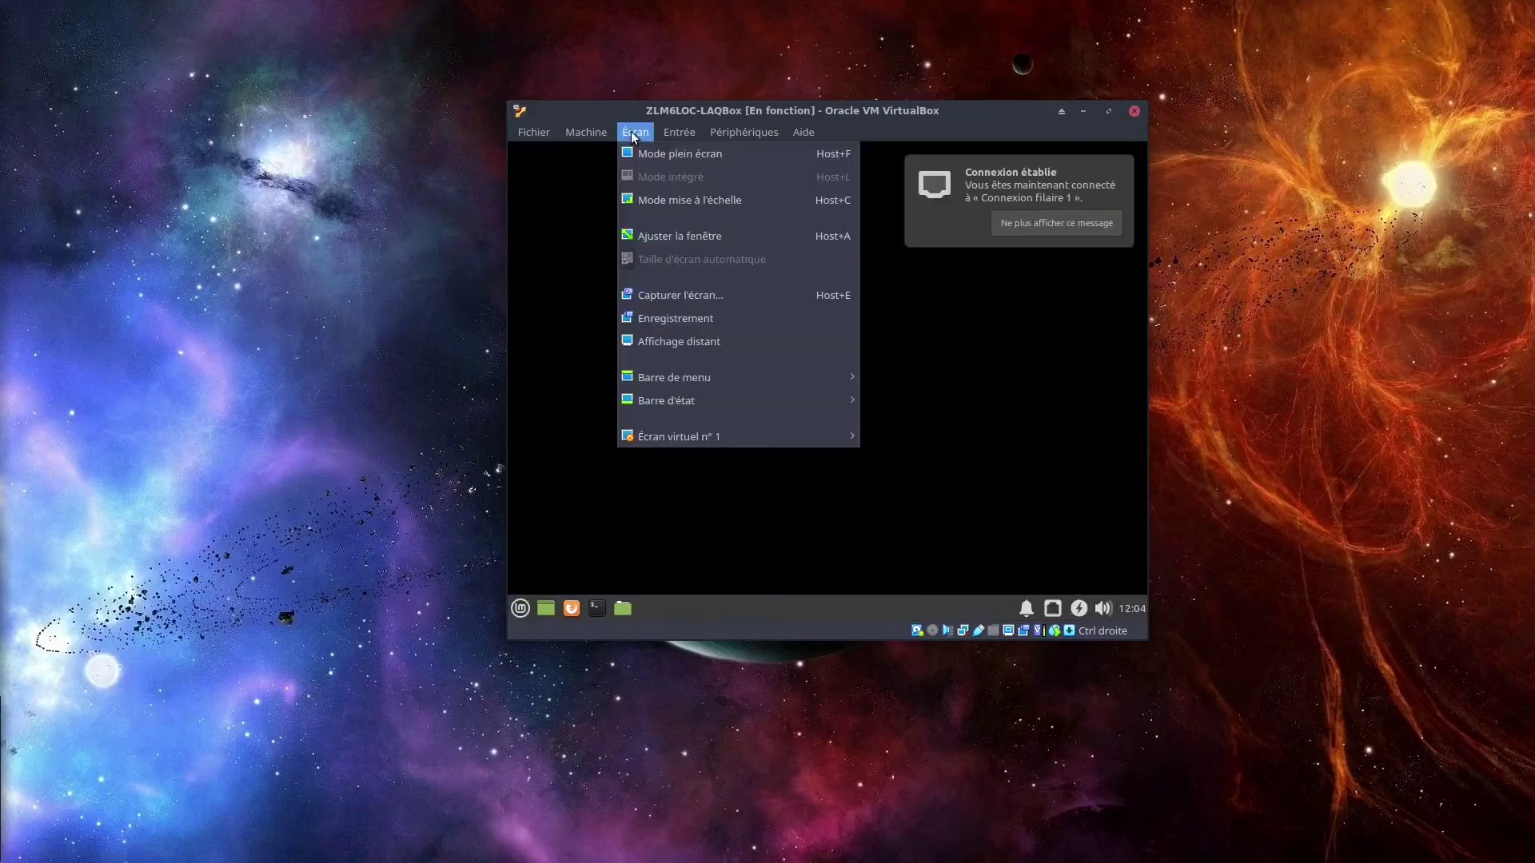
pyautogui.moveTo(677, 432)
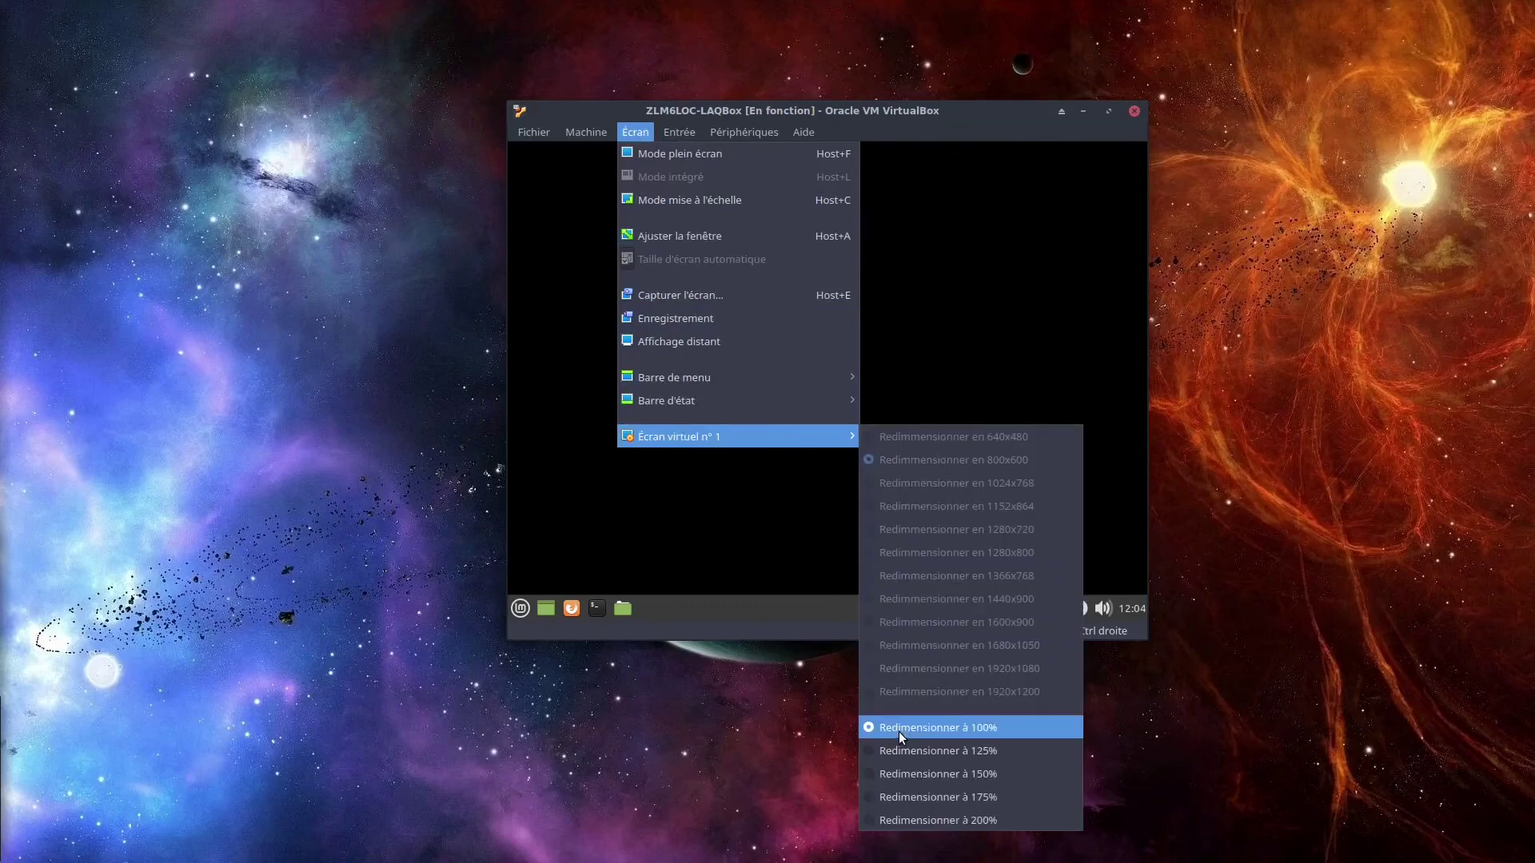
pyautogui.click(894, 752)
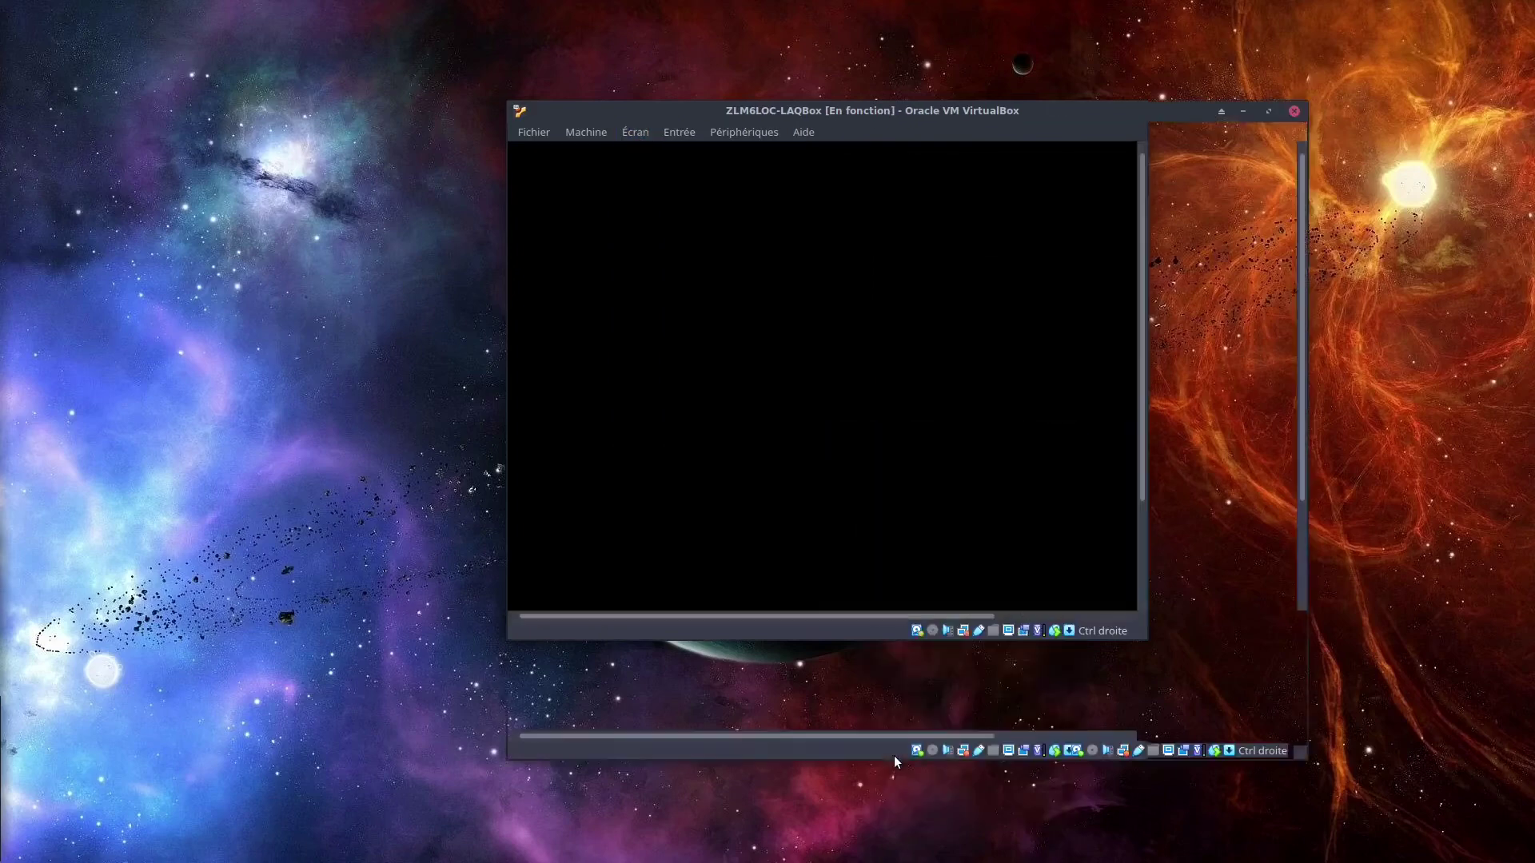
pyautogui.moveTo(765, 109); pyautogui.dragTo(649, 36)
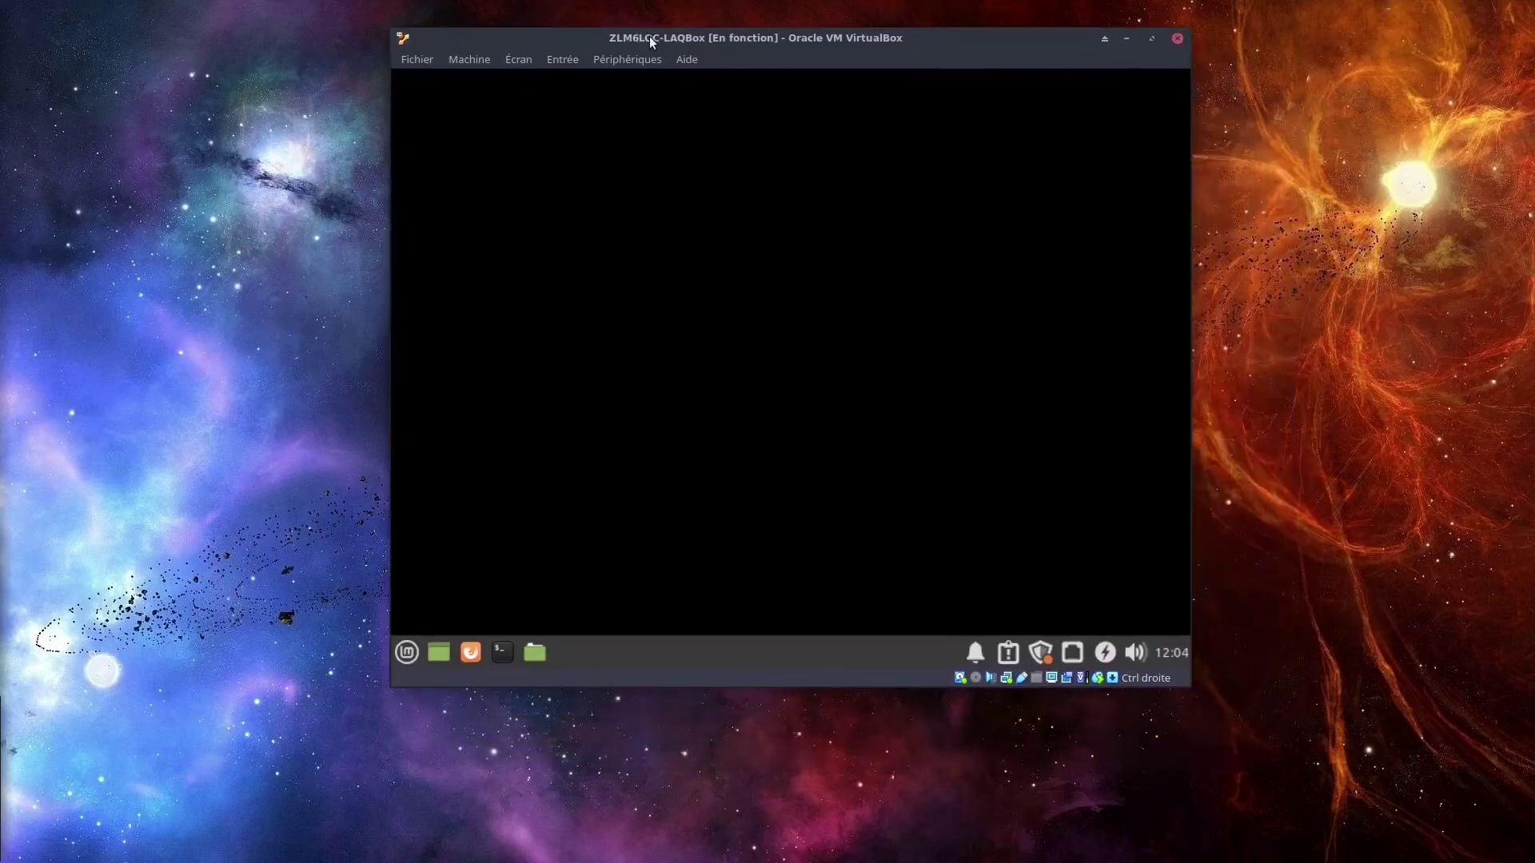
pyautogui.click(462, 58)
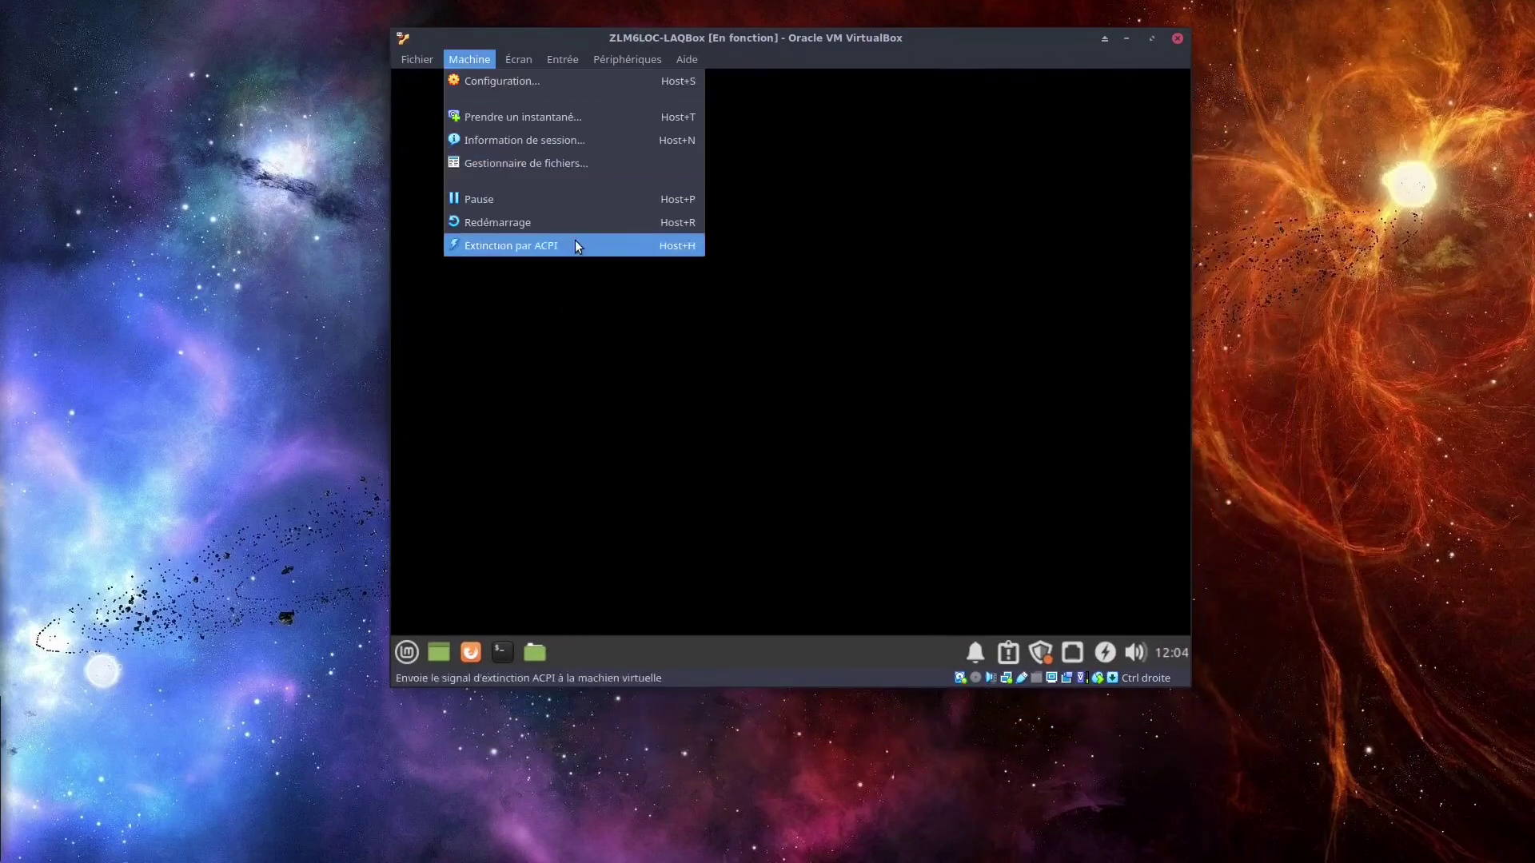
pyautogui.moveTo(626, 357)
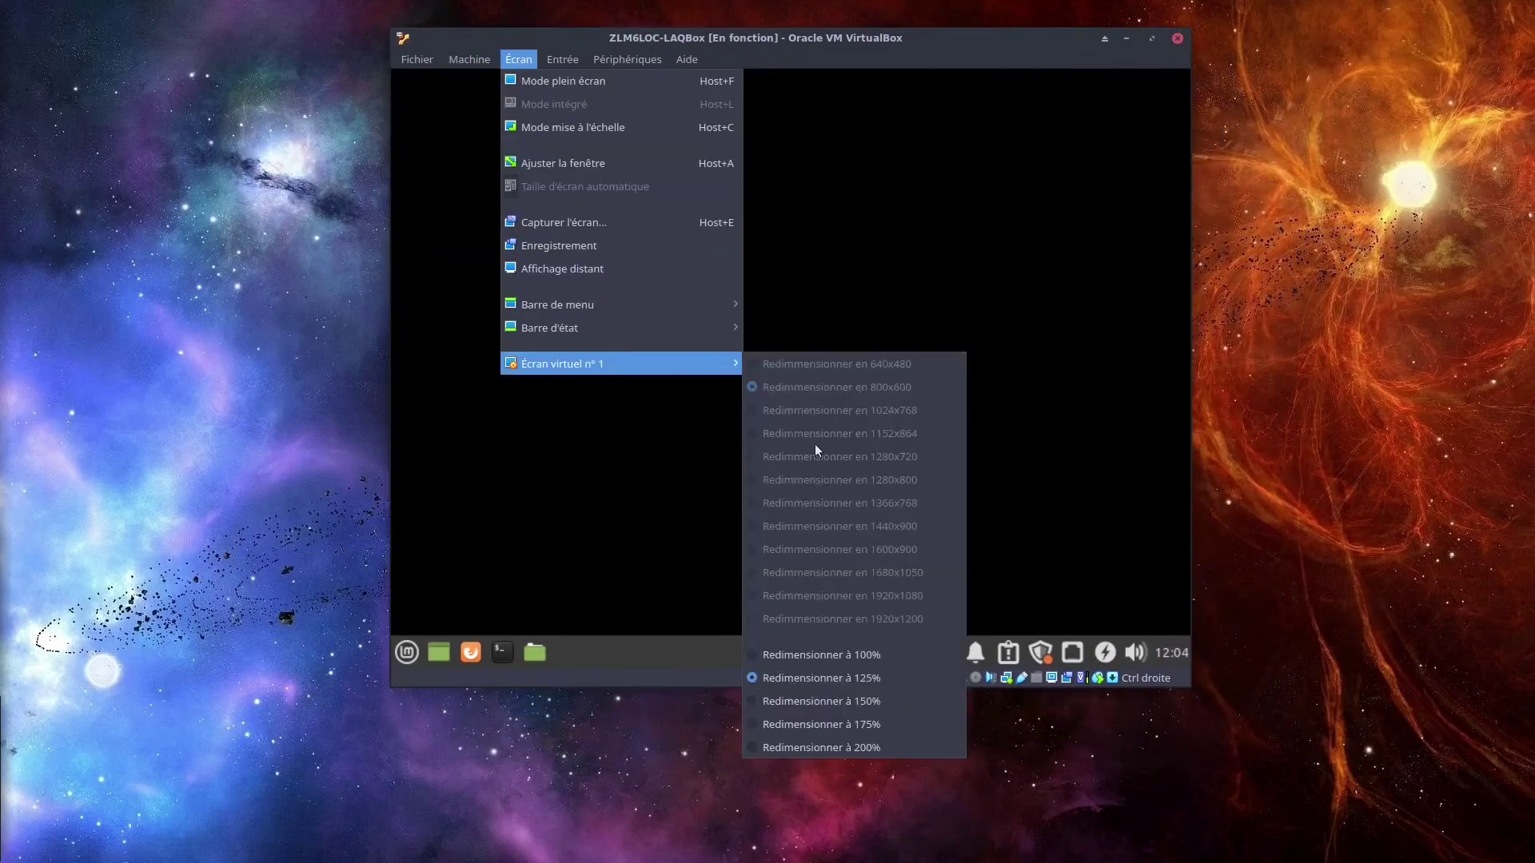
pyautogui.click(790, 654)
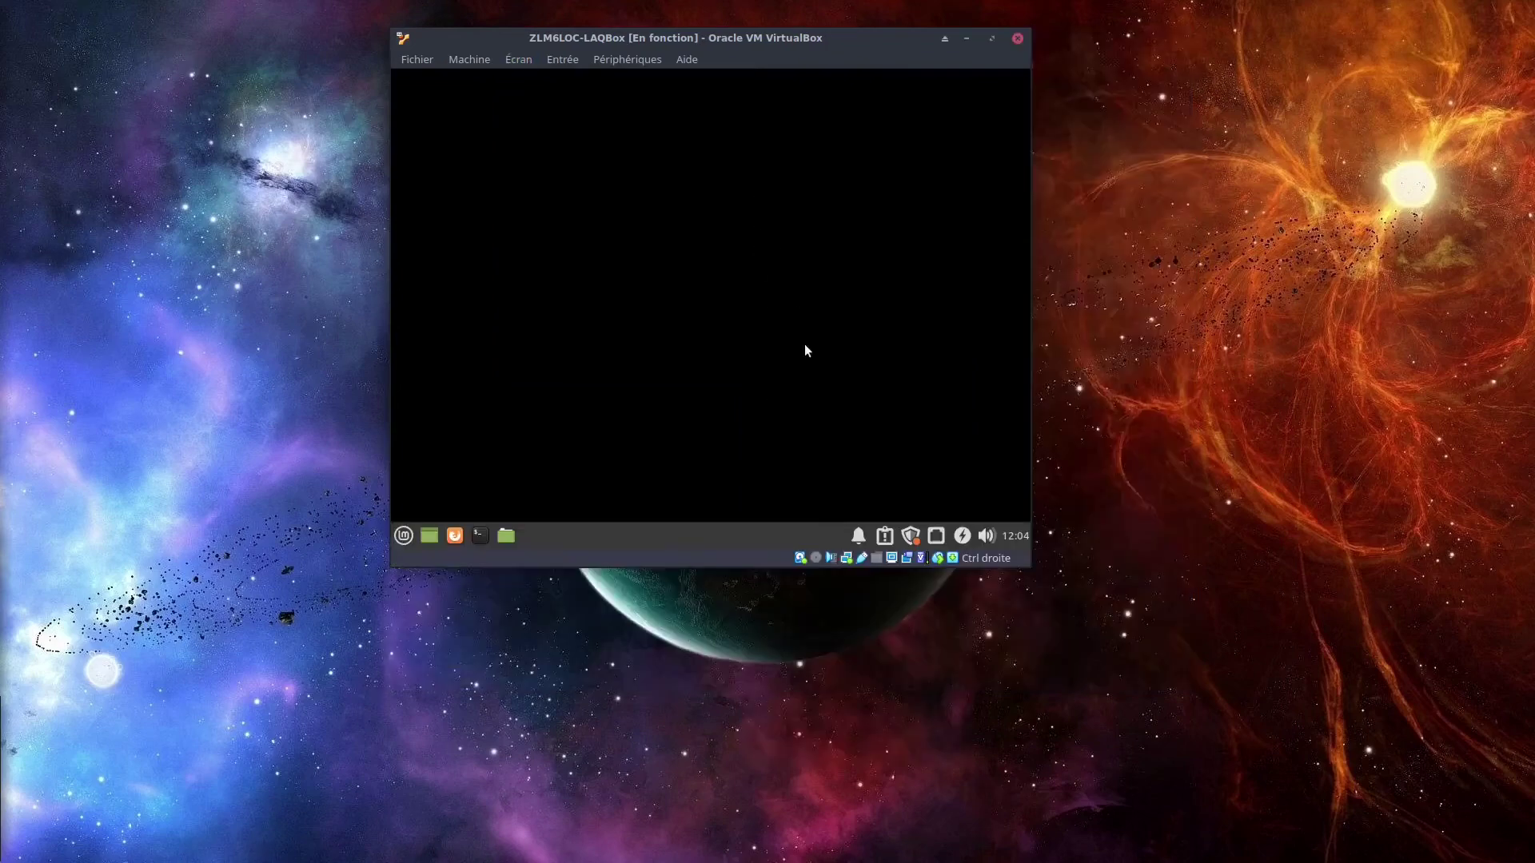
pyautogui.click(609, 58)
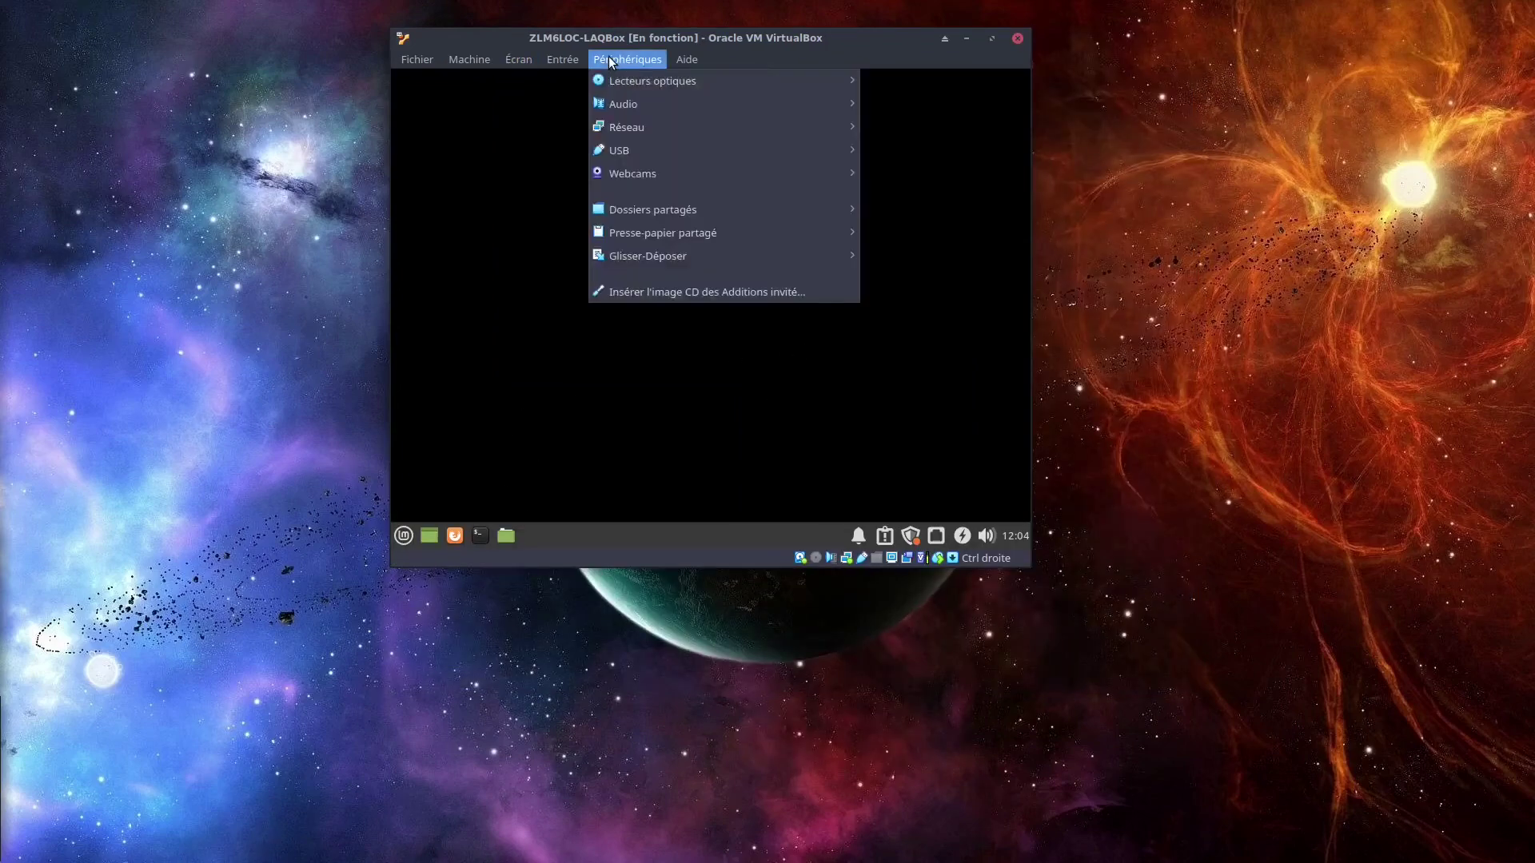
# Insert the Guest Additions CD image from Périphériques, minimizing the Bienvenue window.
pyautogui.click(672, 293)
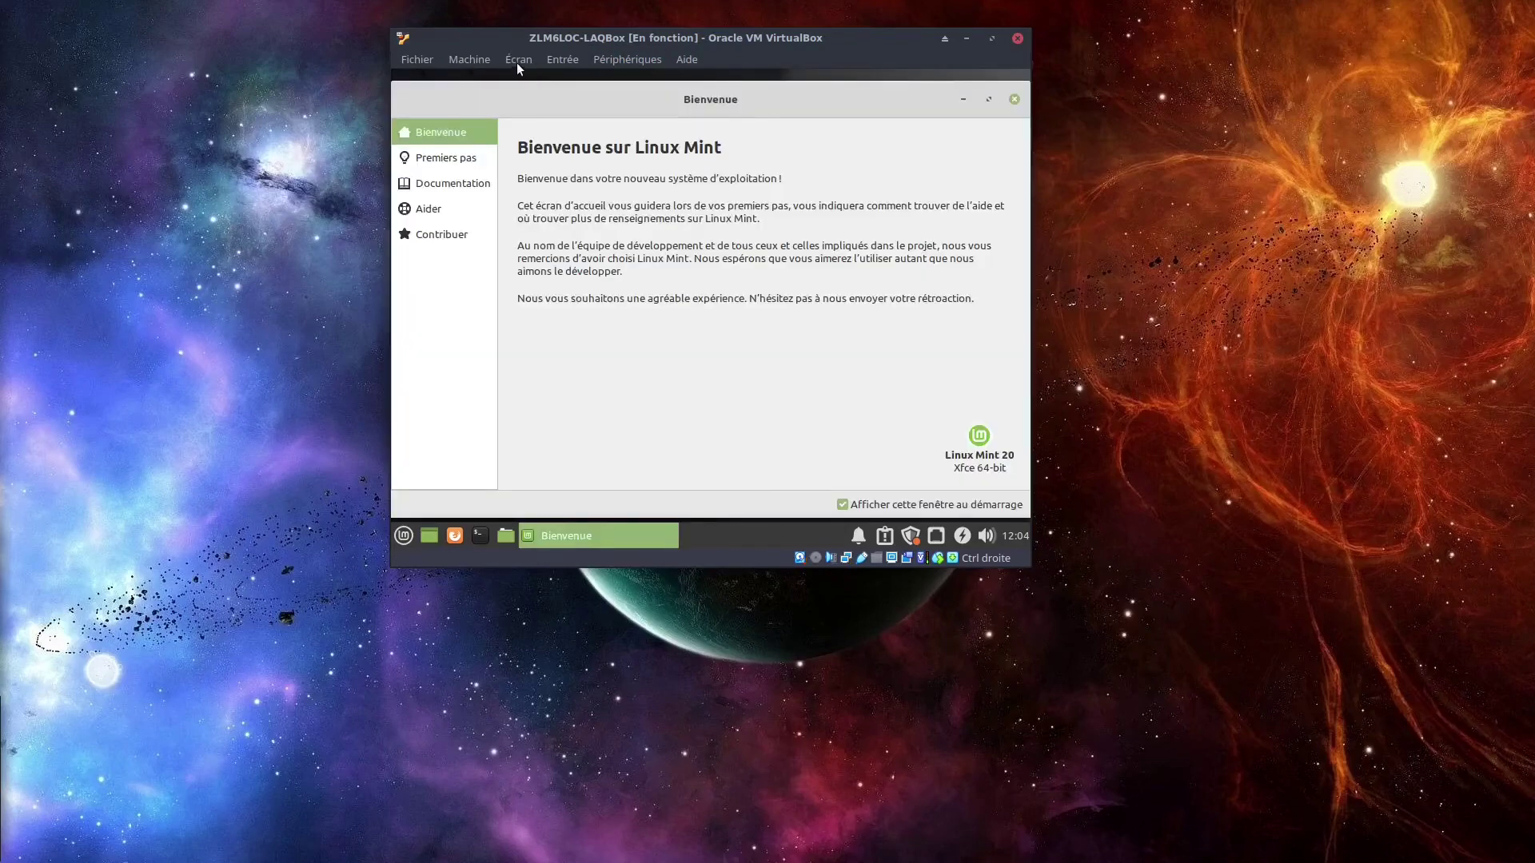
pyautogui.click(517, 62)
pyautogui.moveTo(549, 361)
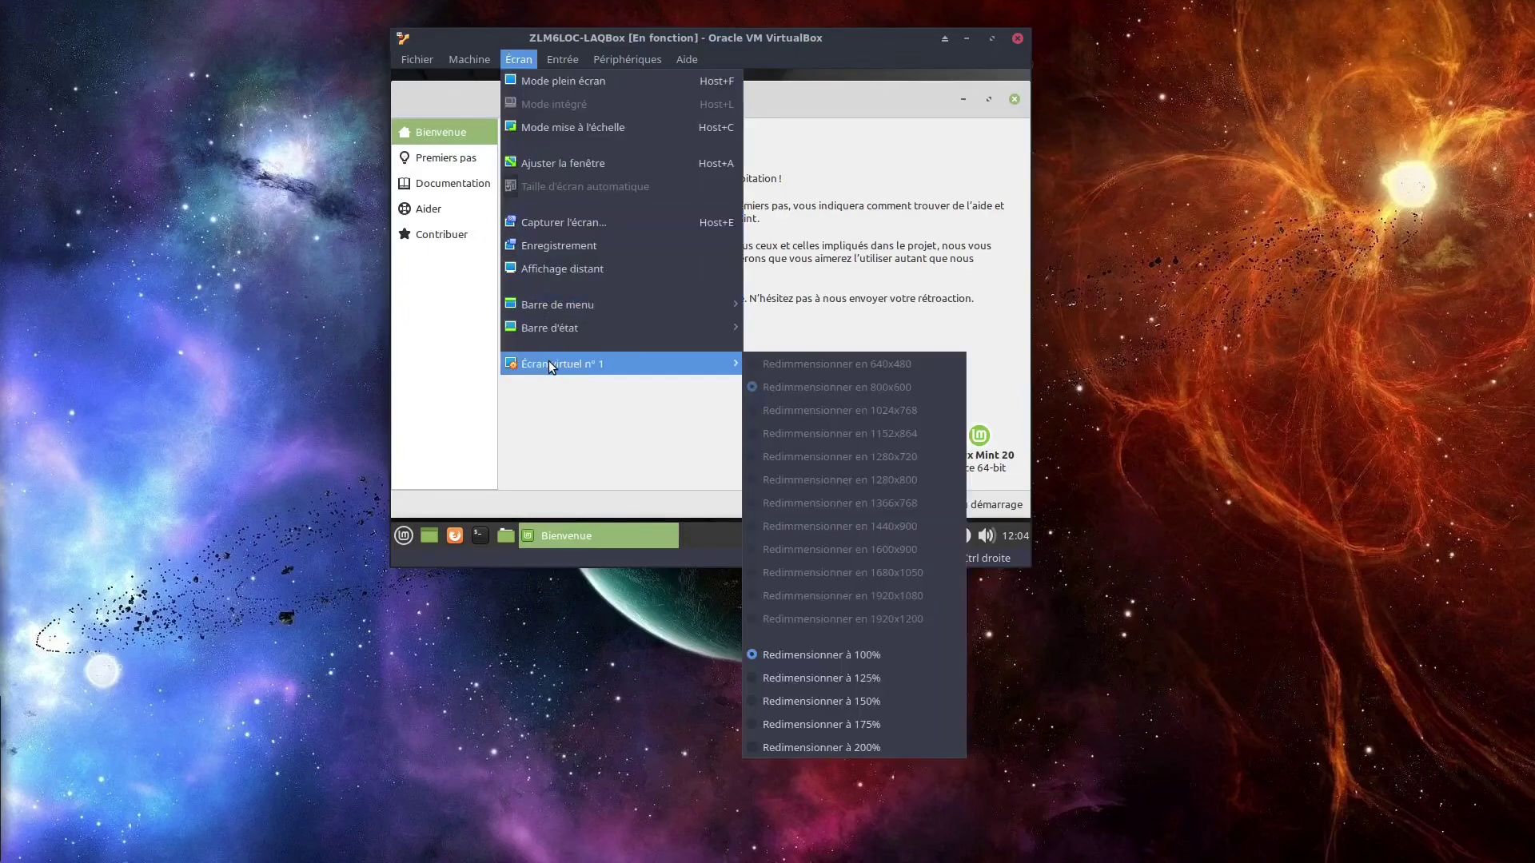
pyautogui.click(862, 132)
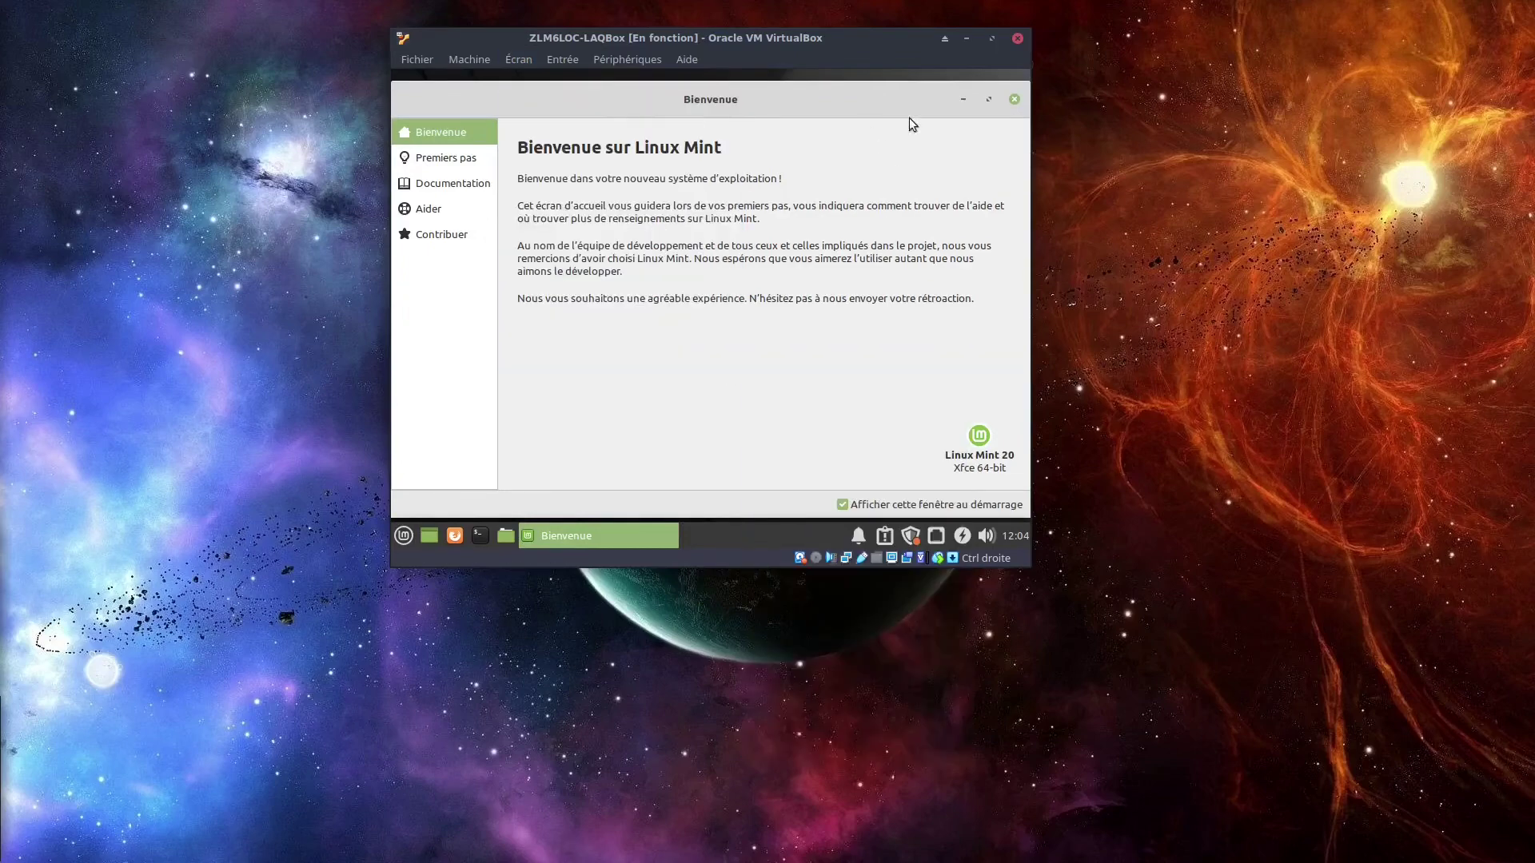
pyautogui.click(962, 100)
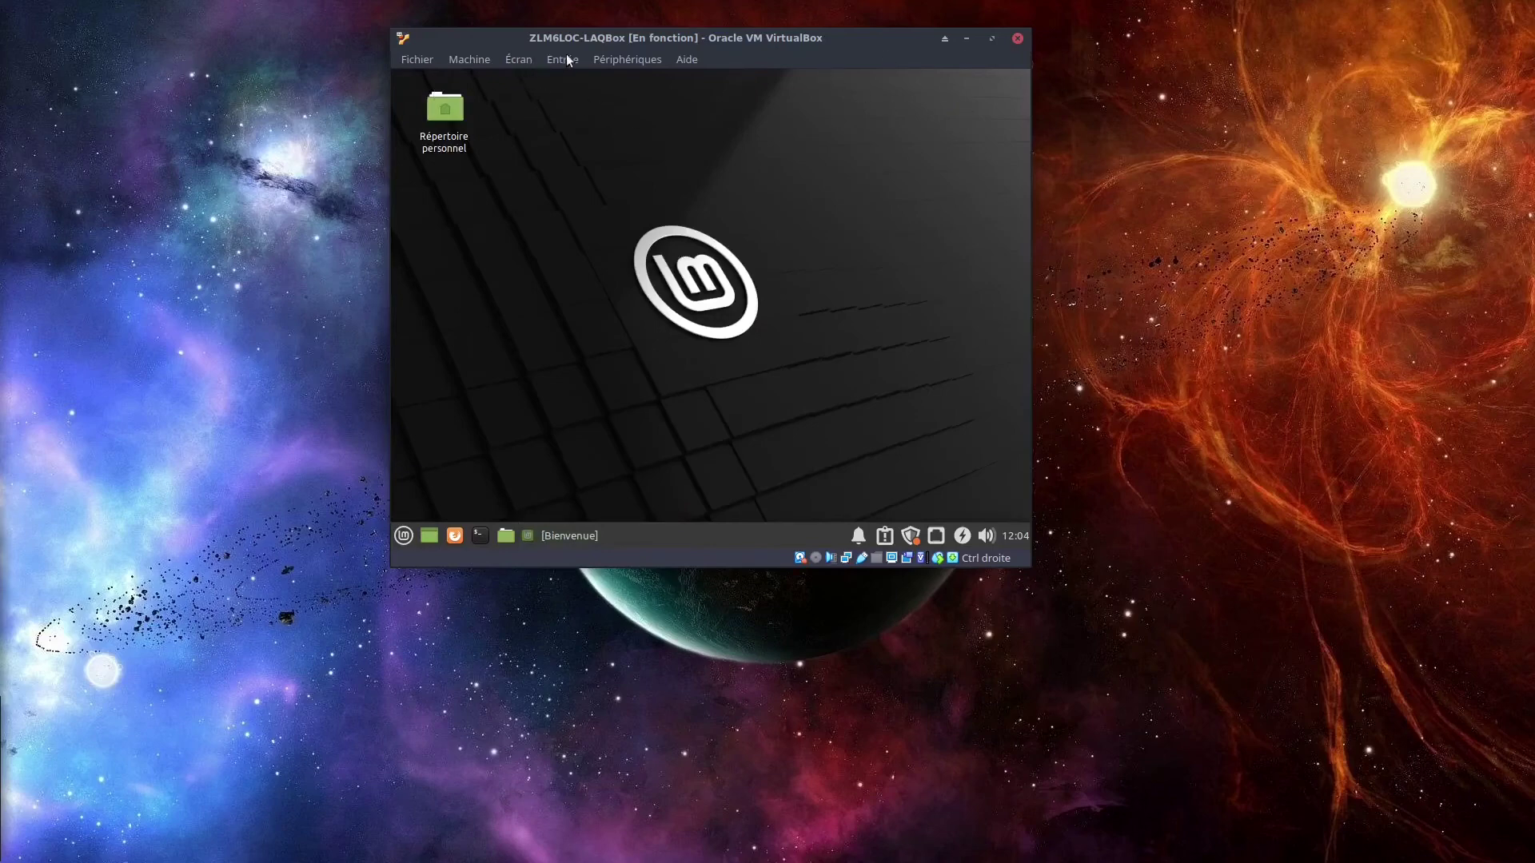
pyautogui.click(626, 59)
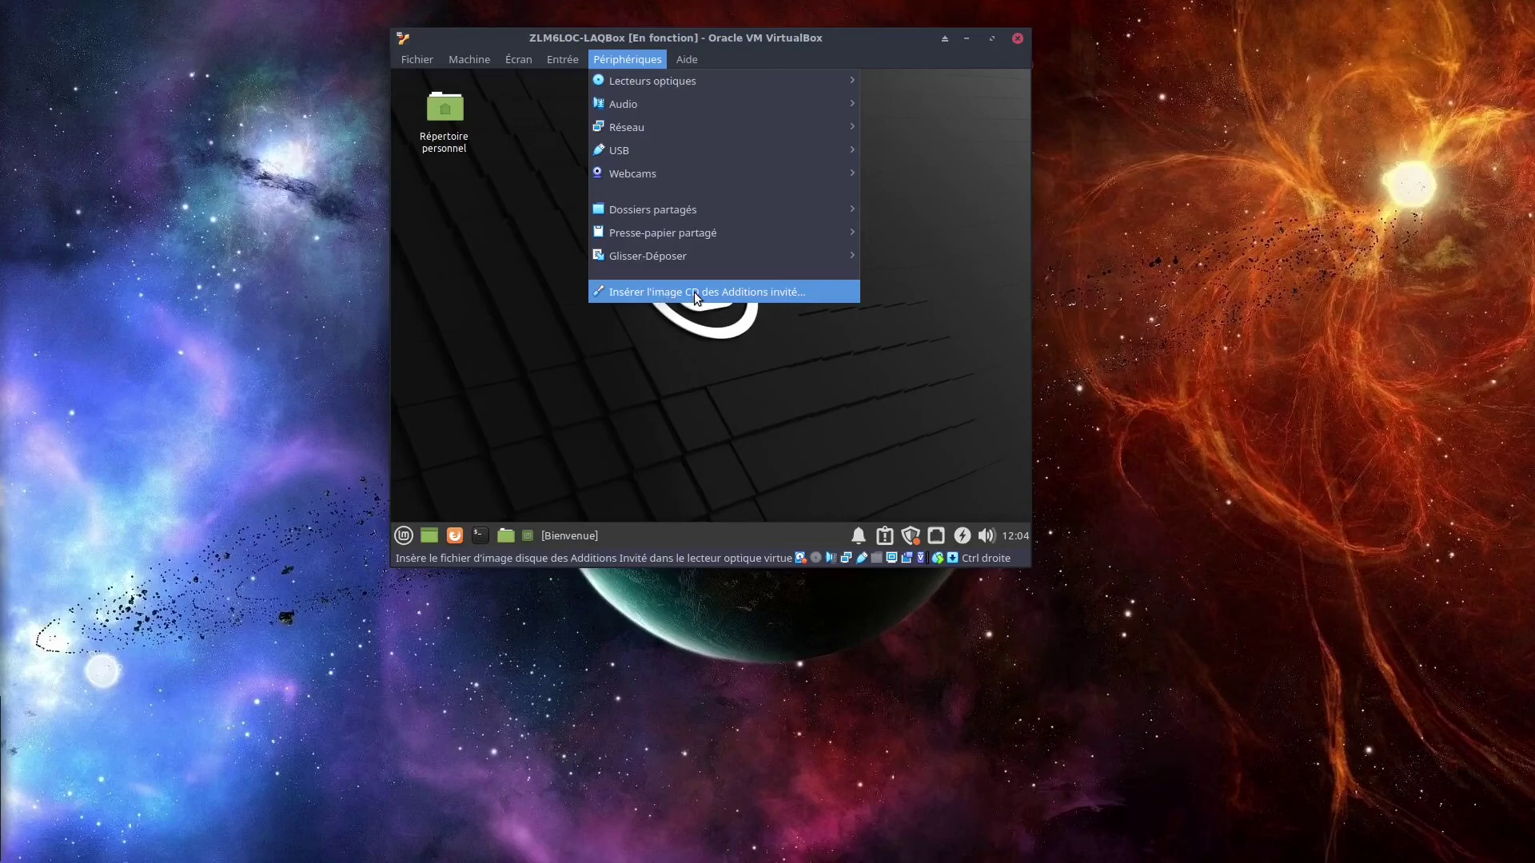
pyautogui.click(694, 293)
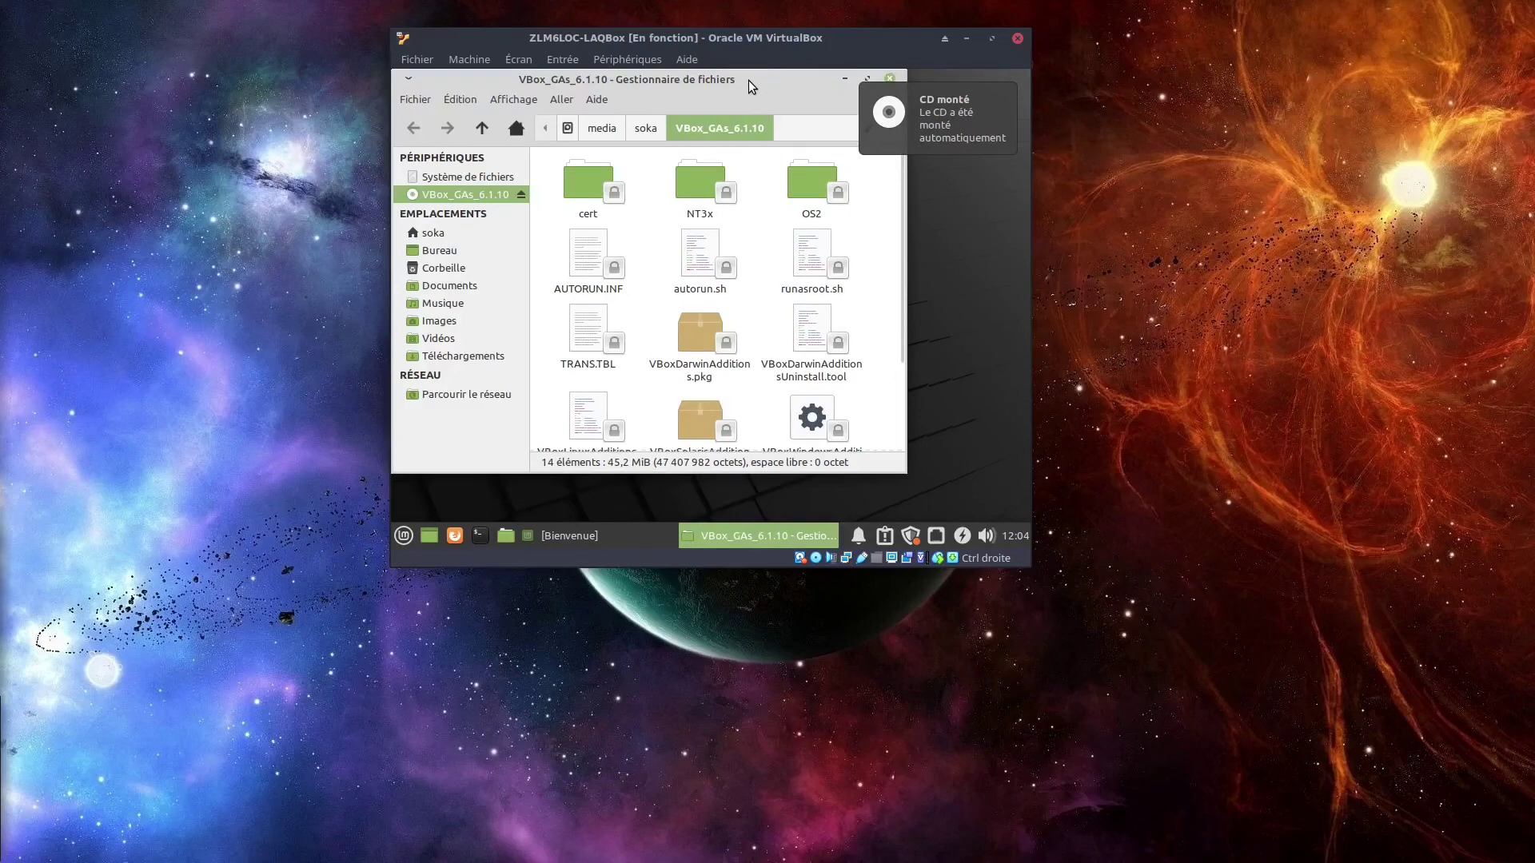
# Maximize the CD's file manager and open a terminal in the Guest Additions folder.
pyautogui.click(867, 78)
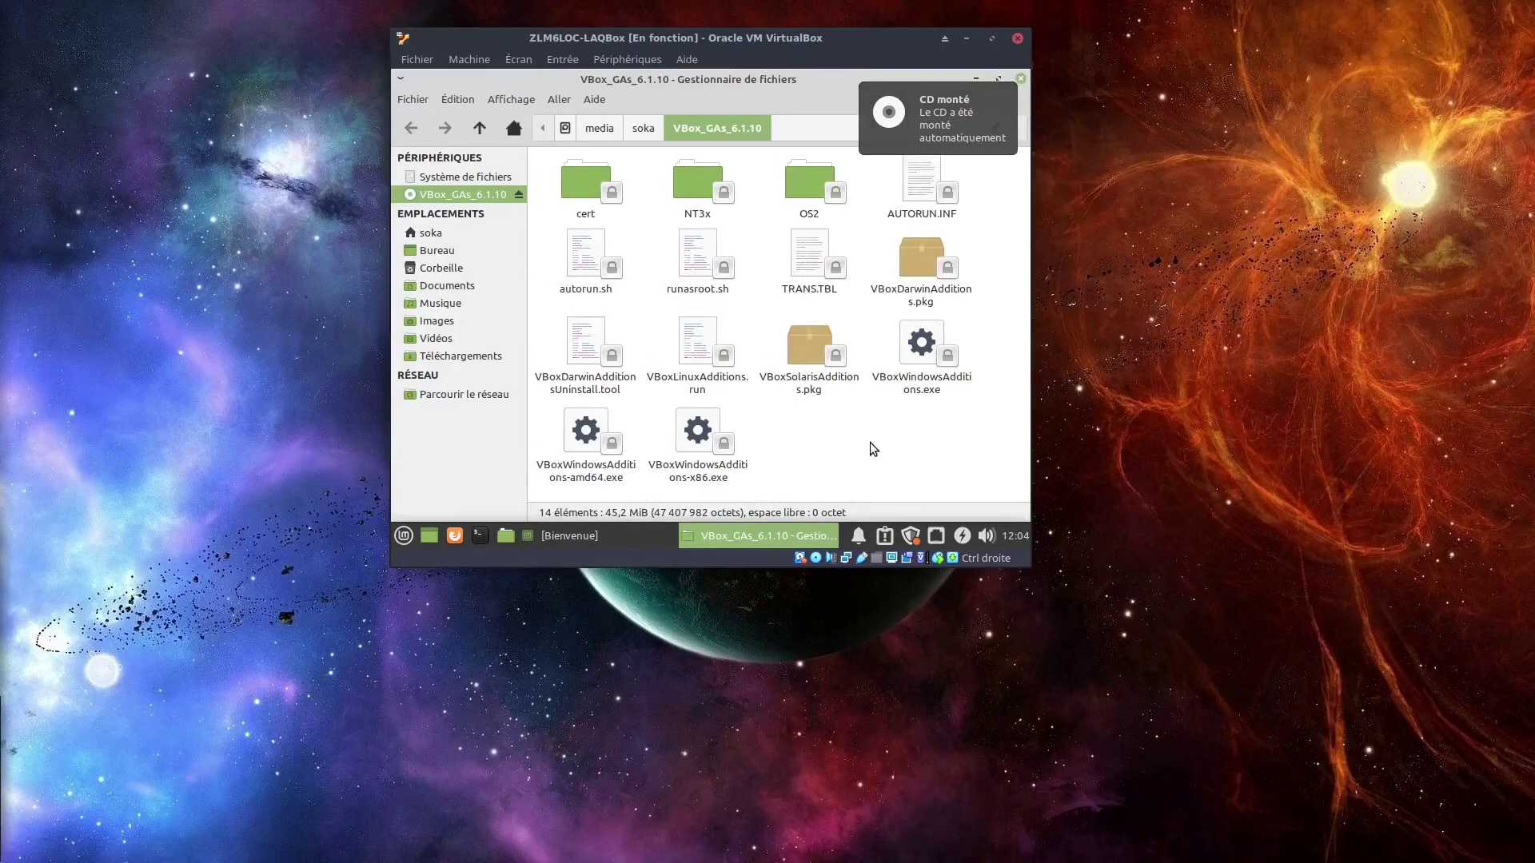
pyautogui.rightClick(873, 449)
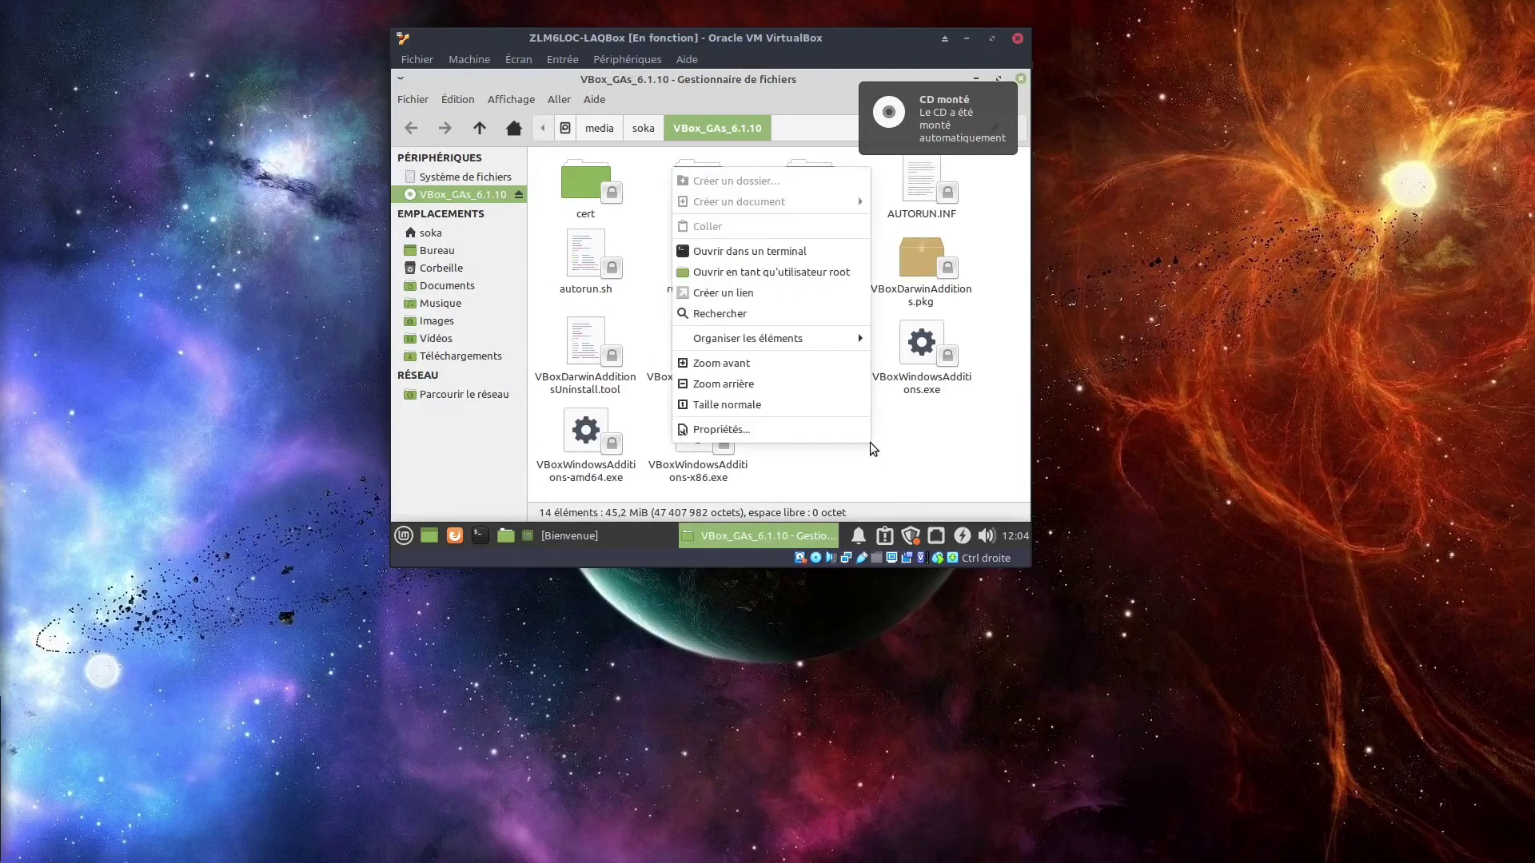
pyautogui.click(774, 253)
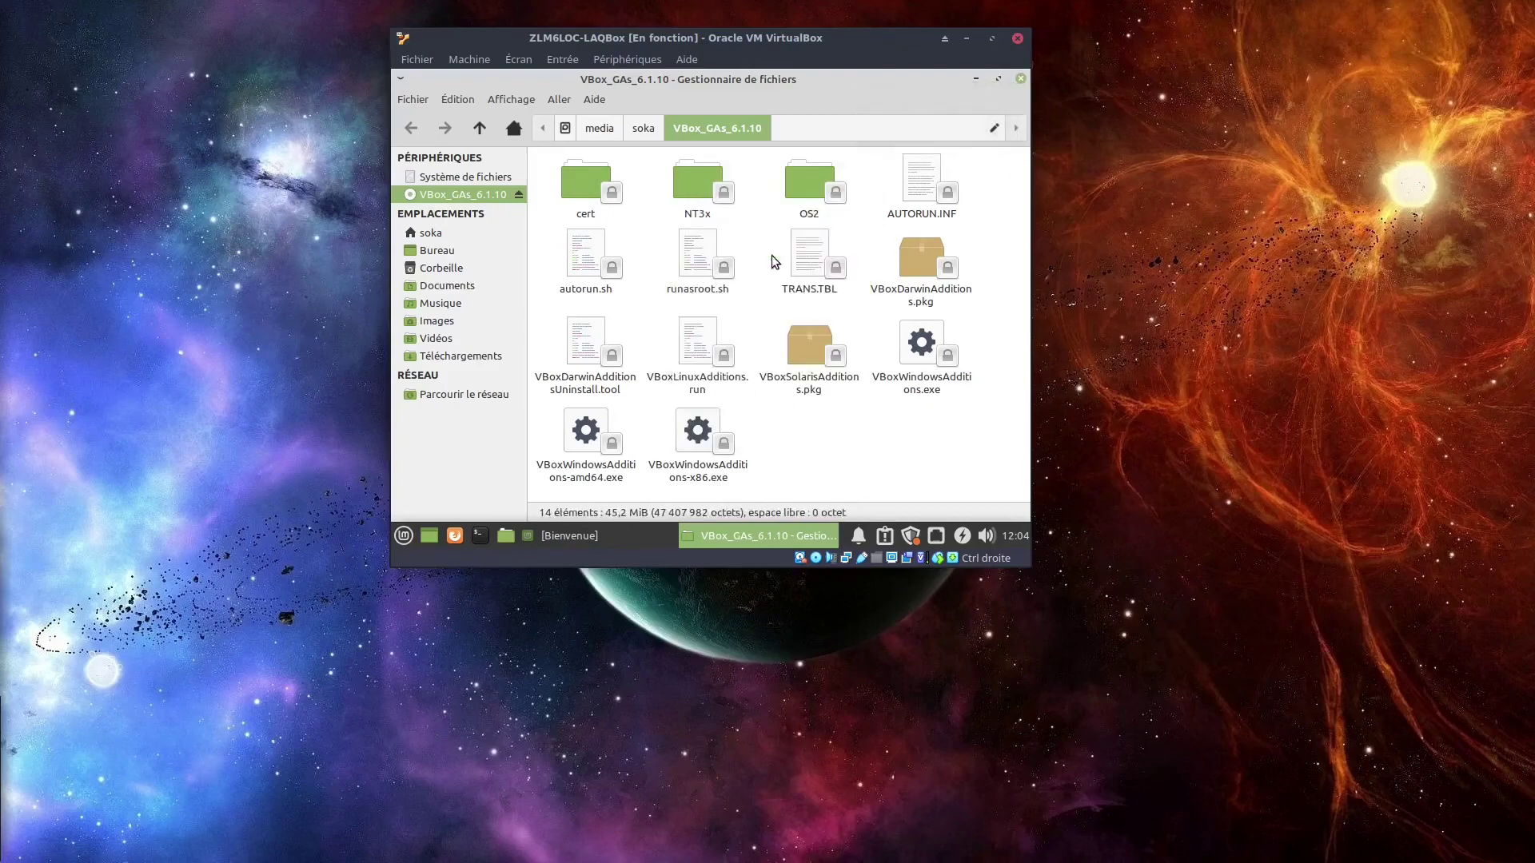
pyautogui.moveTo(681, 79)
pyautogui.mouseDown()
pyautogui.moveTo(679, 182)
pyautogui.moveTo(768, 196)
pyautogui.moveTo(684, 72)
pyautogui.mouseUp()
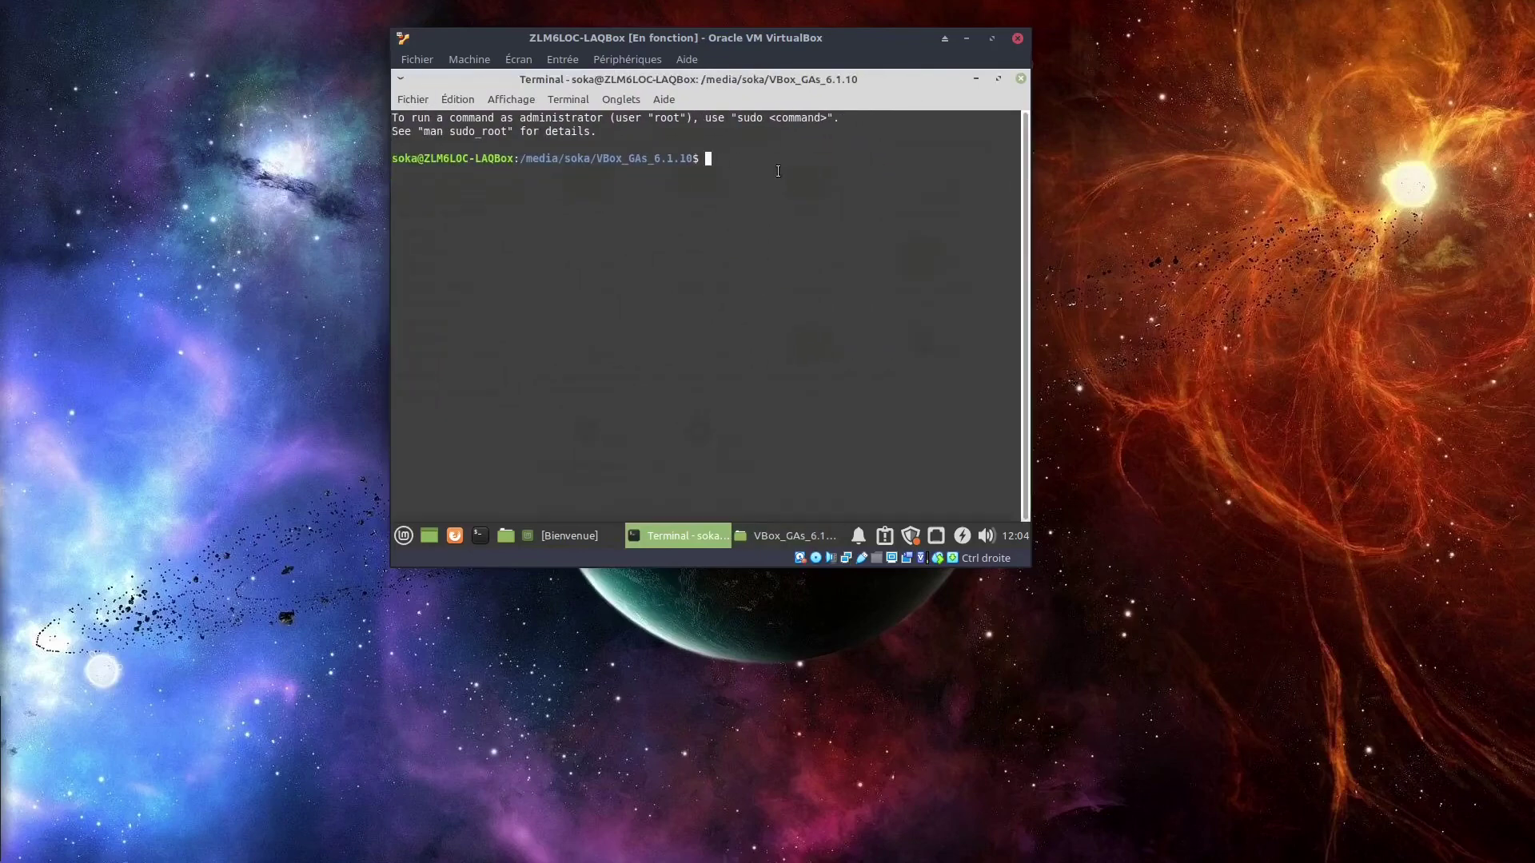
pyautogui.moveTo(790, 76); pyautogui.dragTo(789, 189)
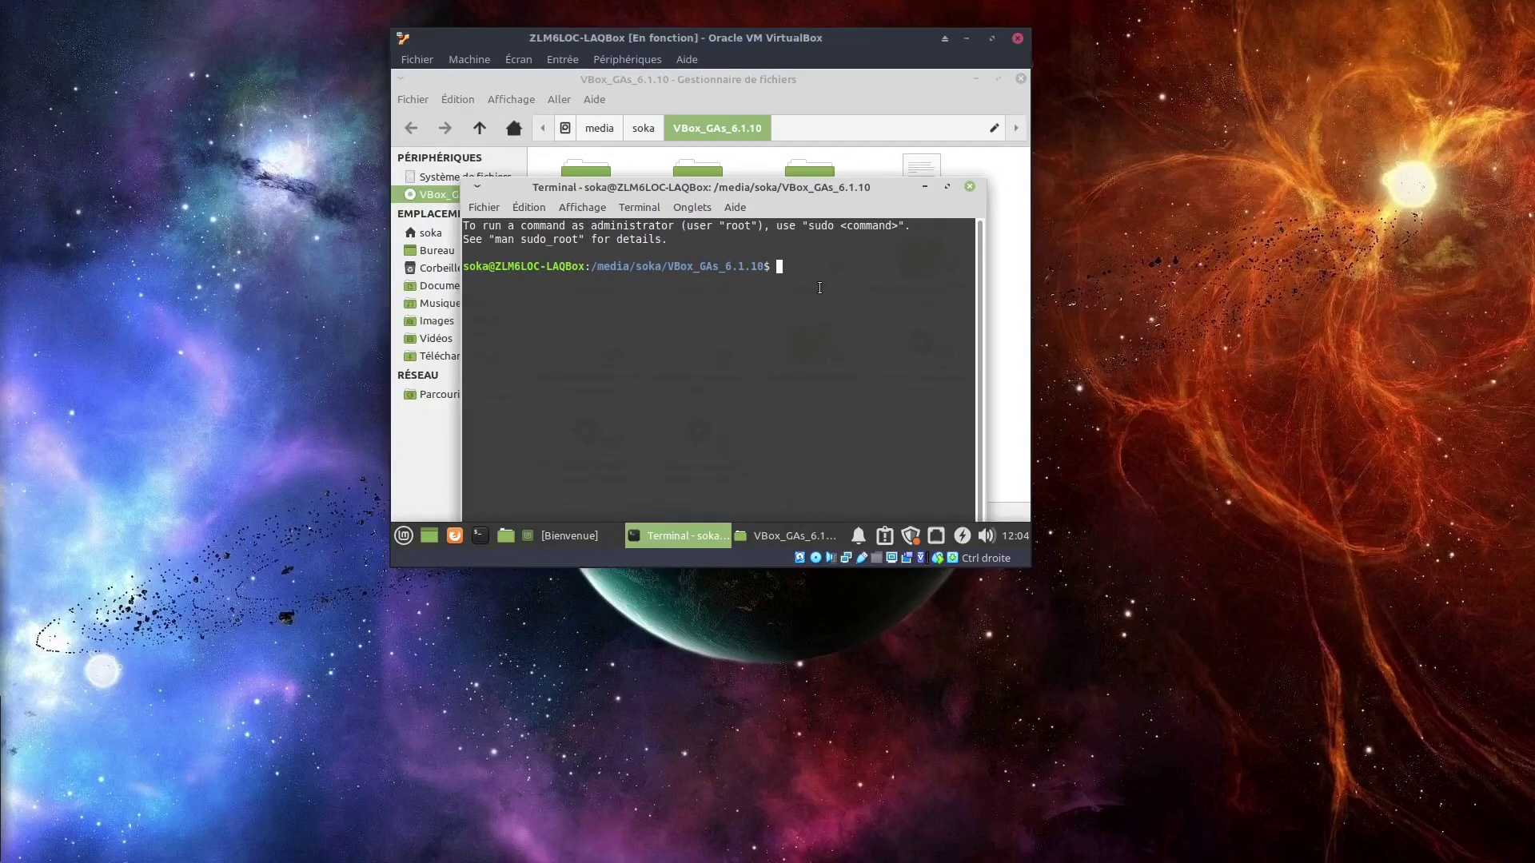
# Type 'sudo sh .' in the terminal and check the VBoxLinuxAdditions.run file name.
pyautogui.write('sudo .')
pyautogui.press('BackSpace')
pyautogui.write('sh ./')
pyautogui.click(801, 96)
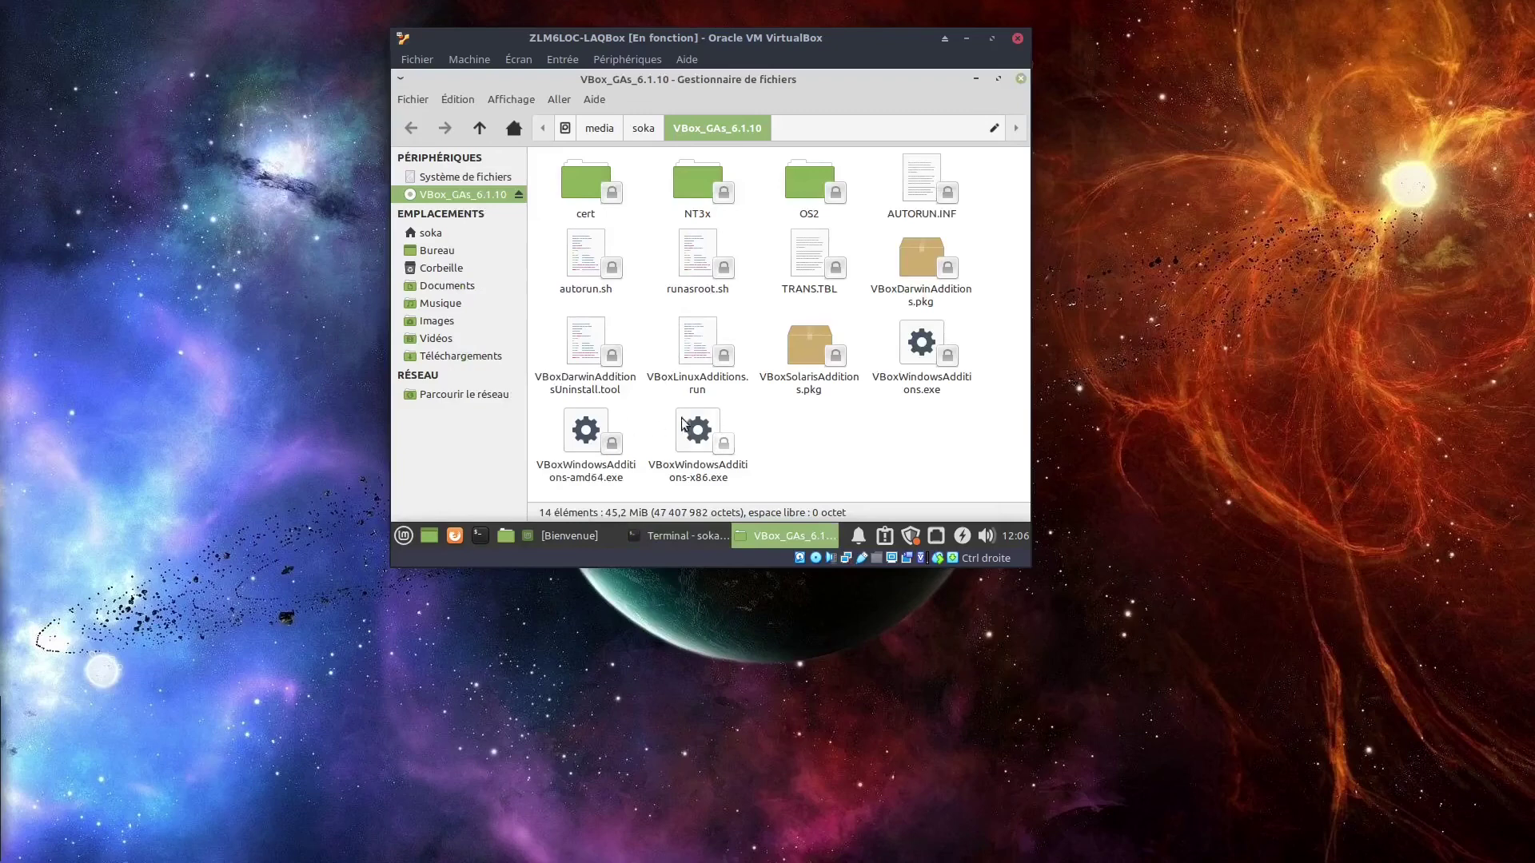
pyautogui.rightClick(693, 349)
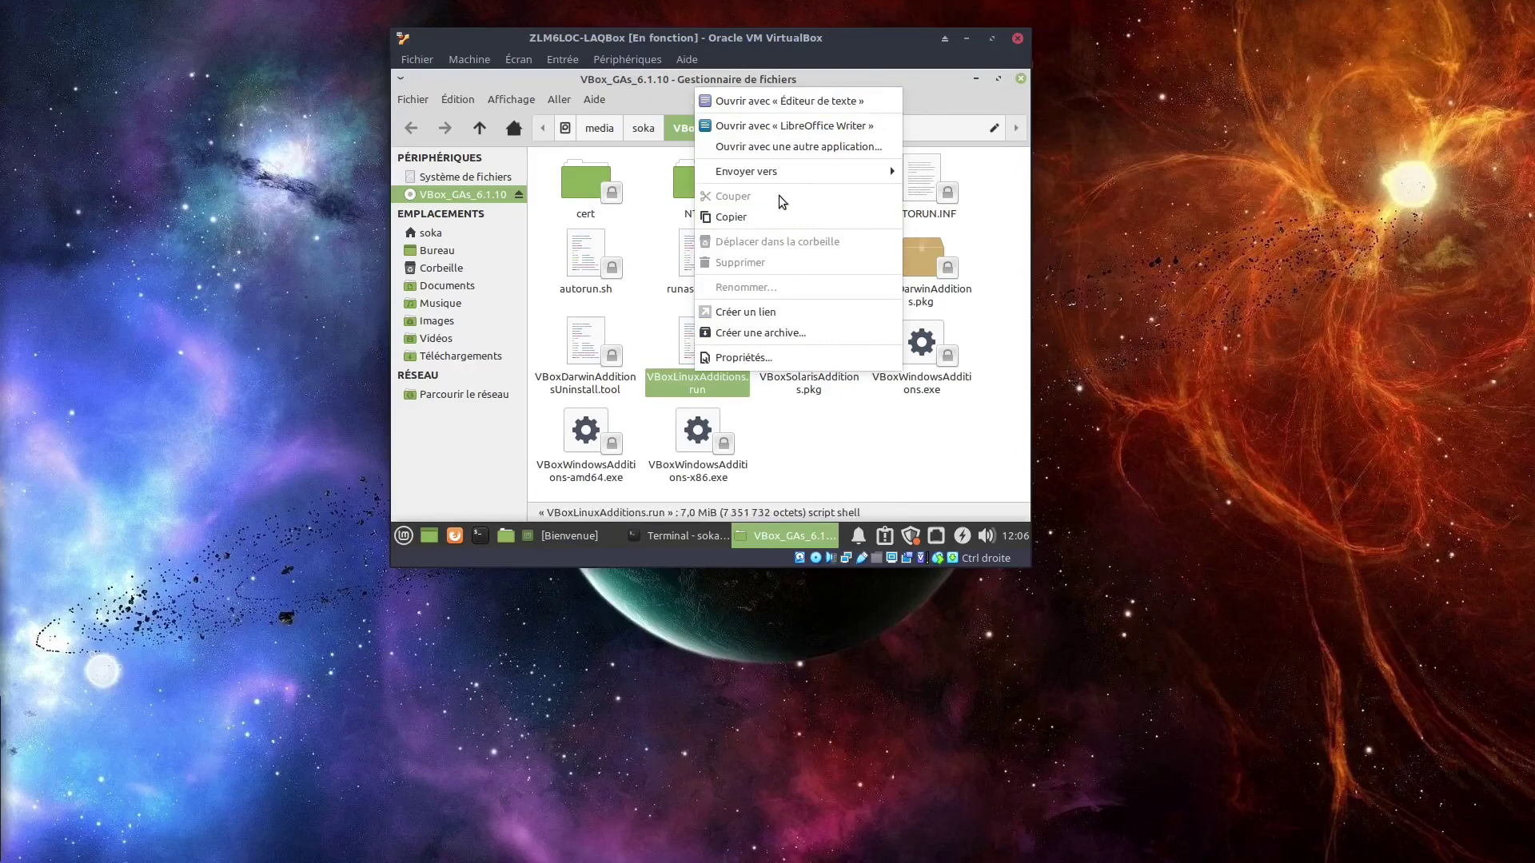
pyautogui.click(803, 359)
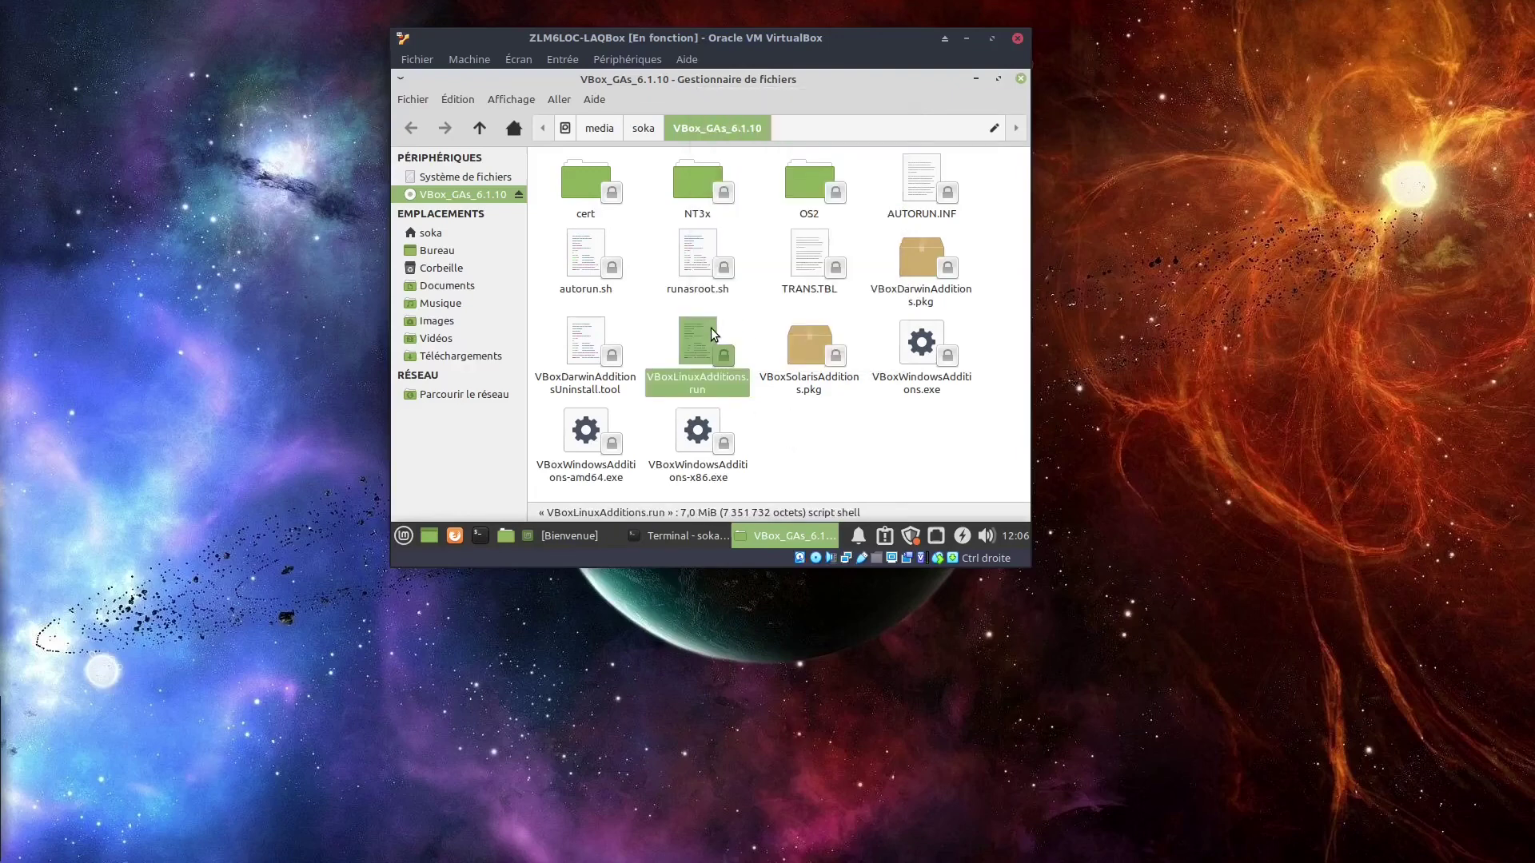
pyautogui.rightClick(698, 387)
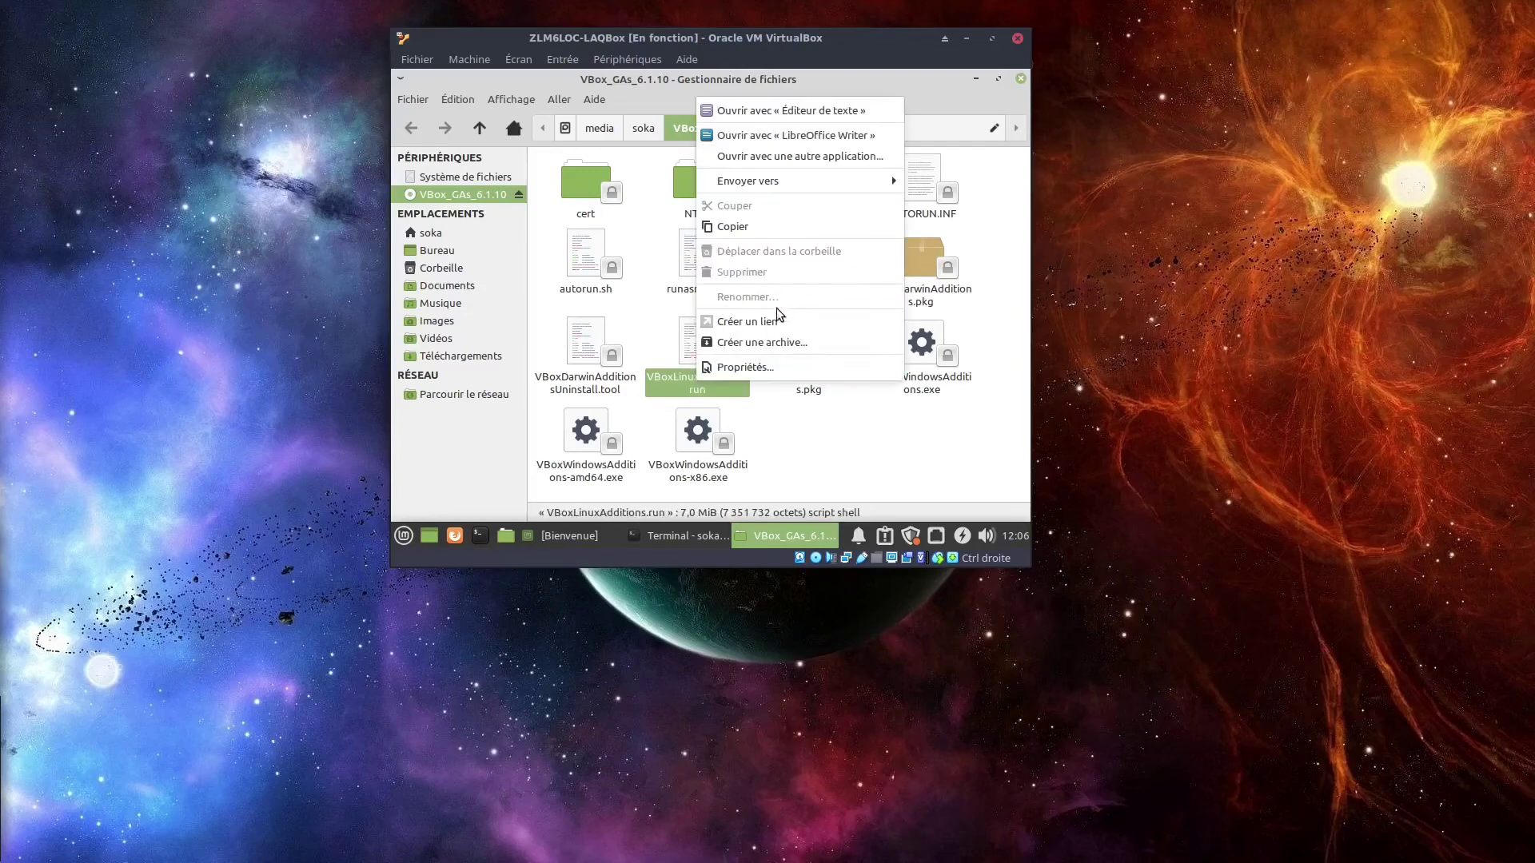
pyautogui.click(819, 442)
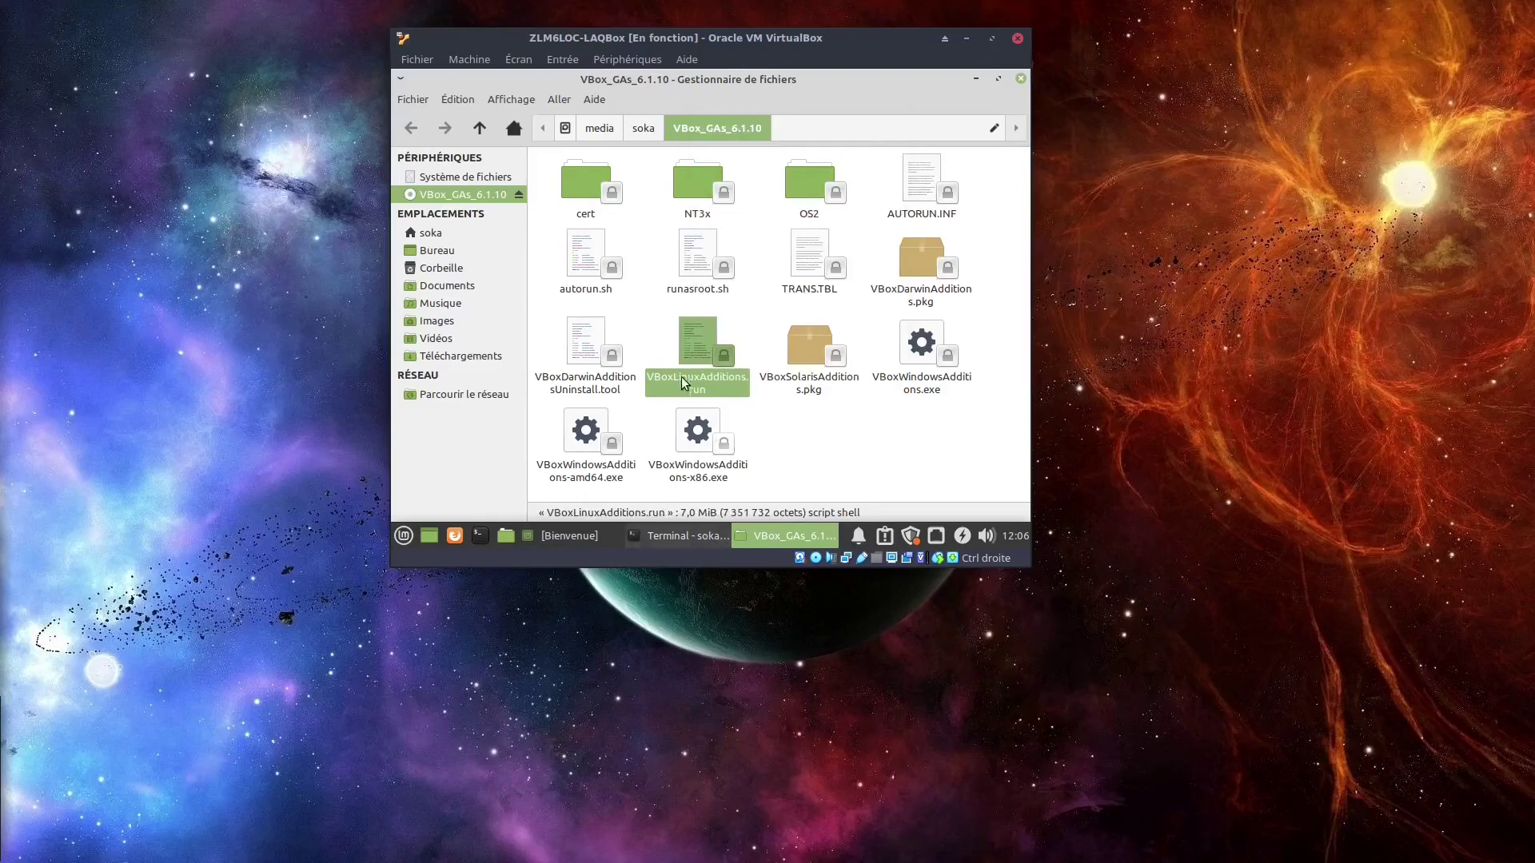
# Run 'sudo sh ./VBoxLinuxAdditions.run' in the terminal and type the sudo password.
pyautogui.click(683, 539)
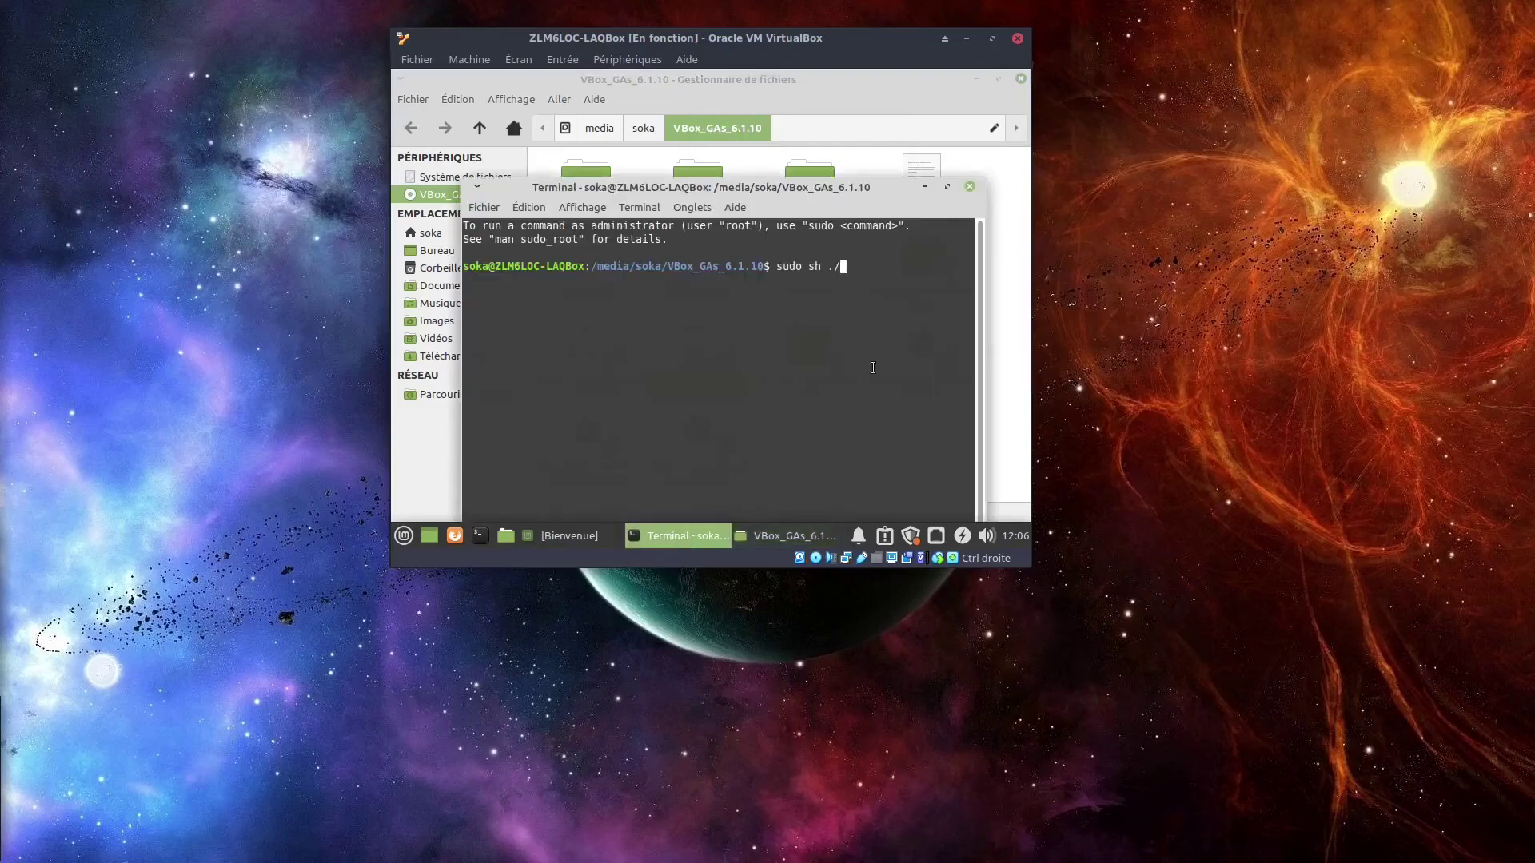
pyautogui.write('VBoxLinuxAddi')
pyautogui.click(796, 80)
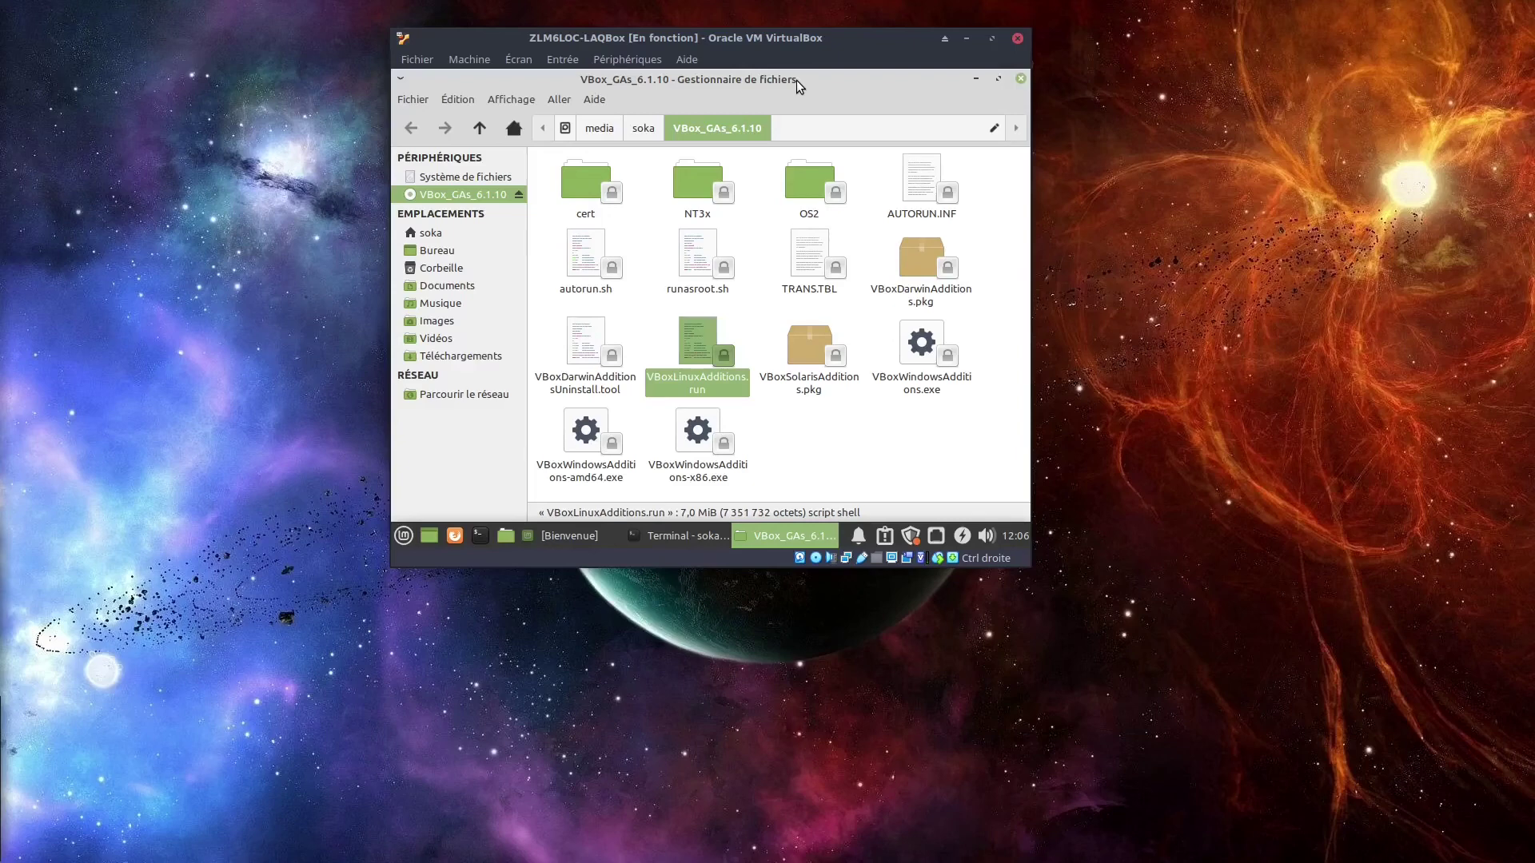
pyautogui.click(691, 536)
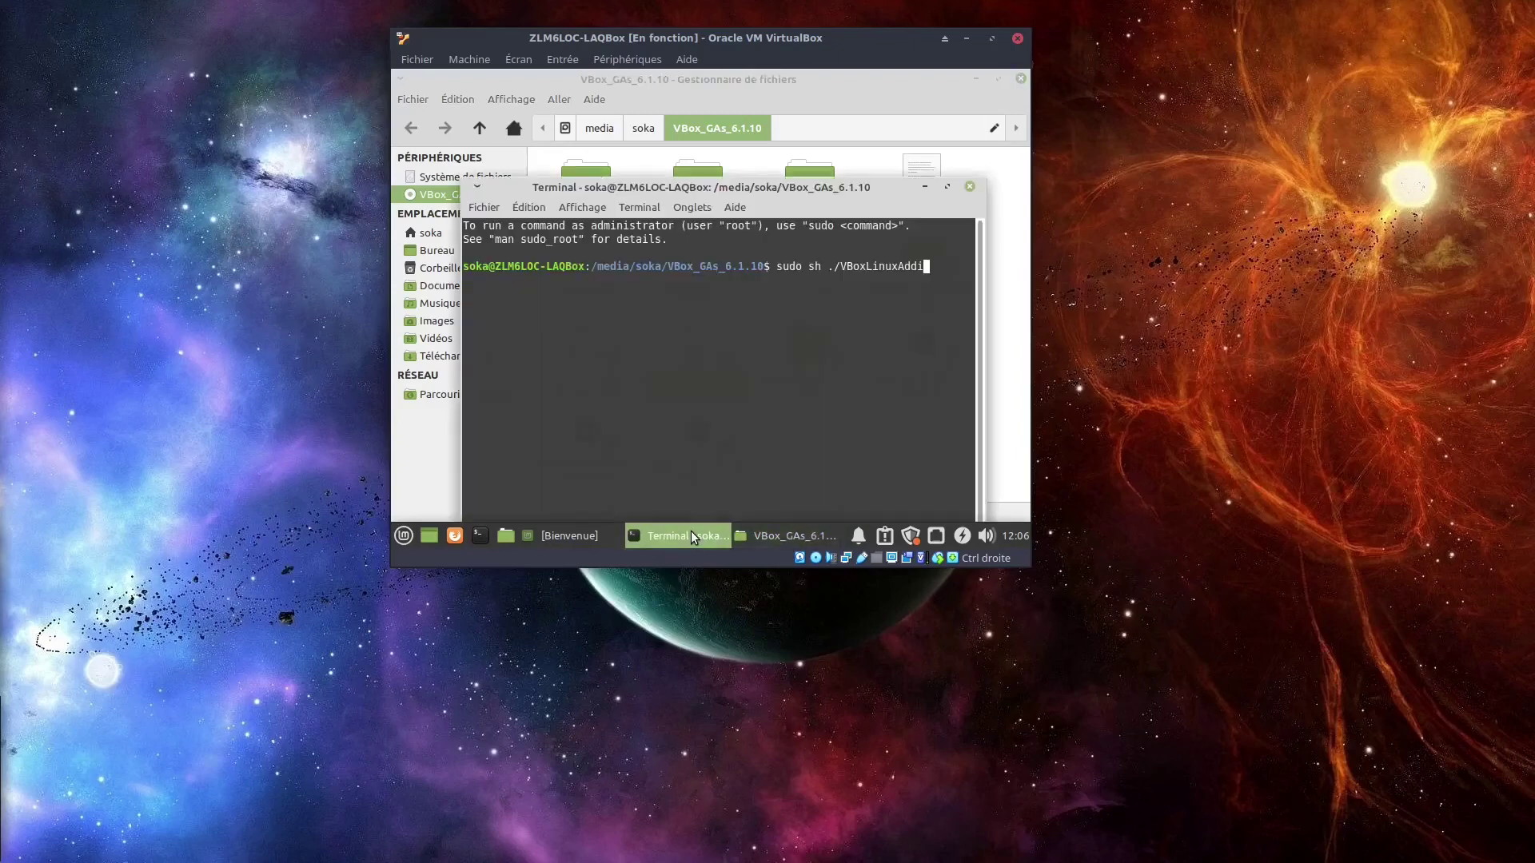
pyautogui.write('tions.')
pyautogui.write('run')
pyautogui.press('Return')
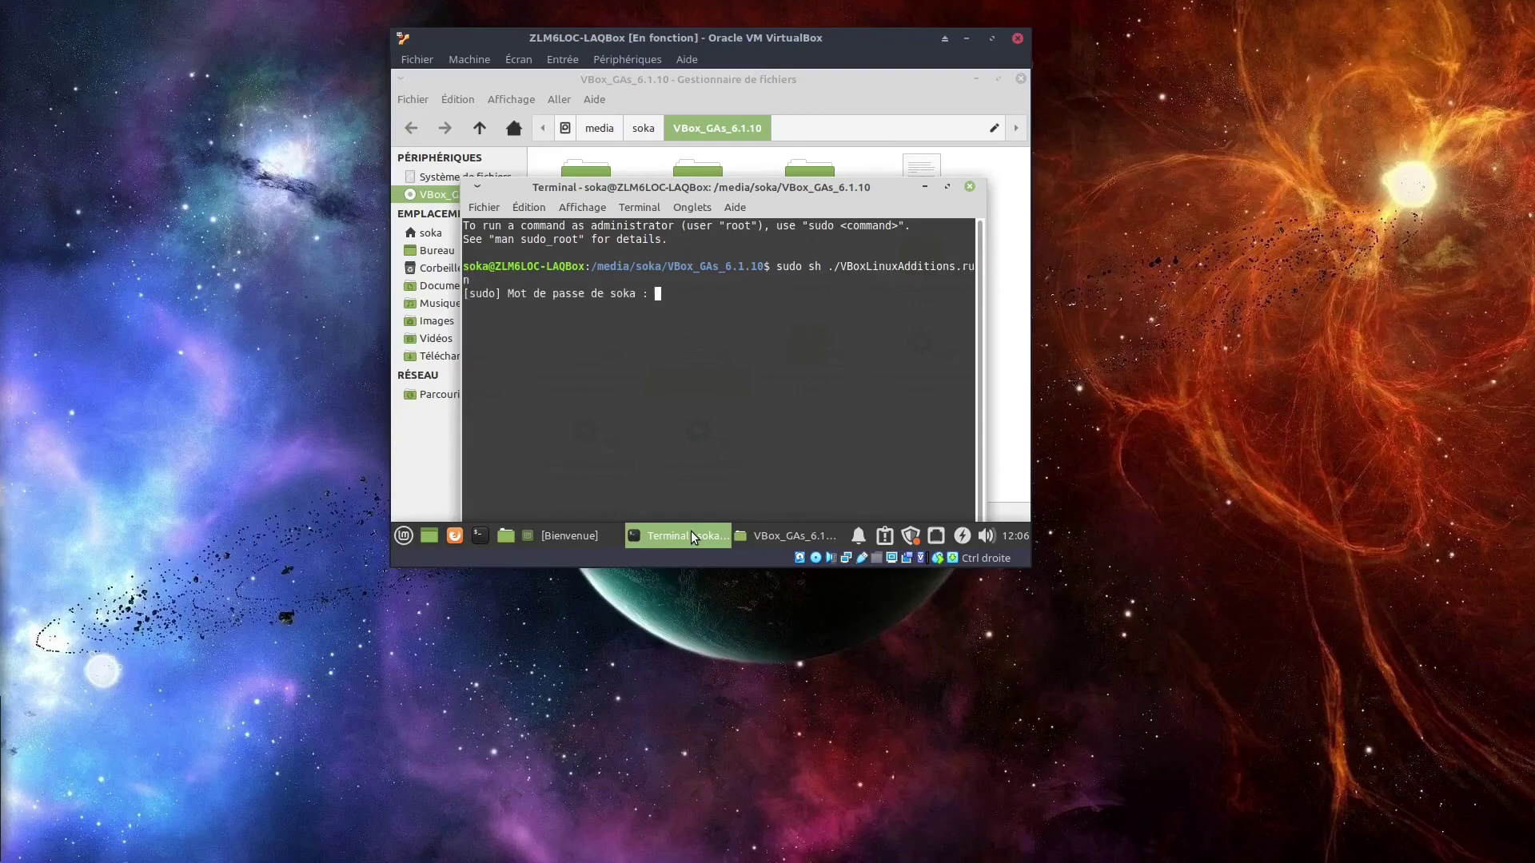
pyautogui.write('************')
# Submit the password, then move the terminal up and select the restart notice.
pyautogui.press('Return')
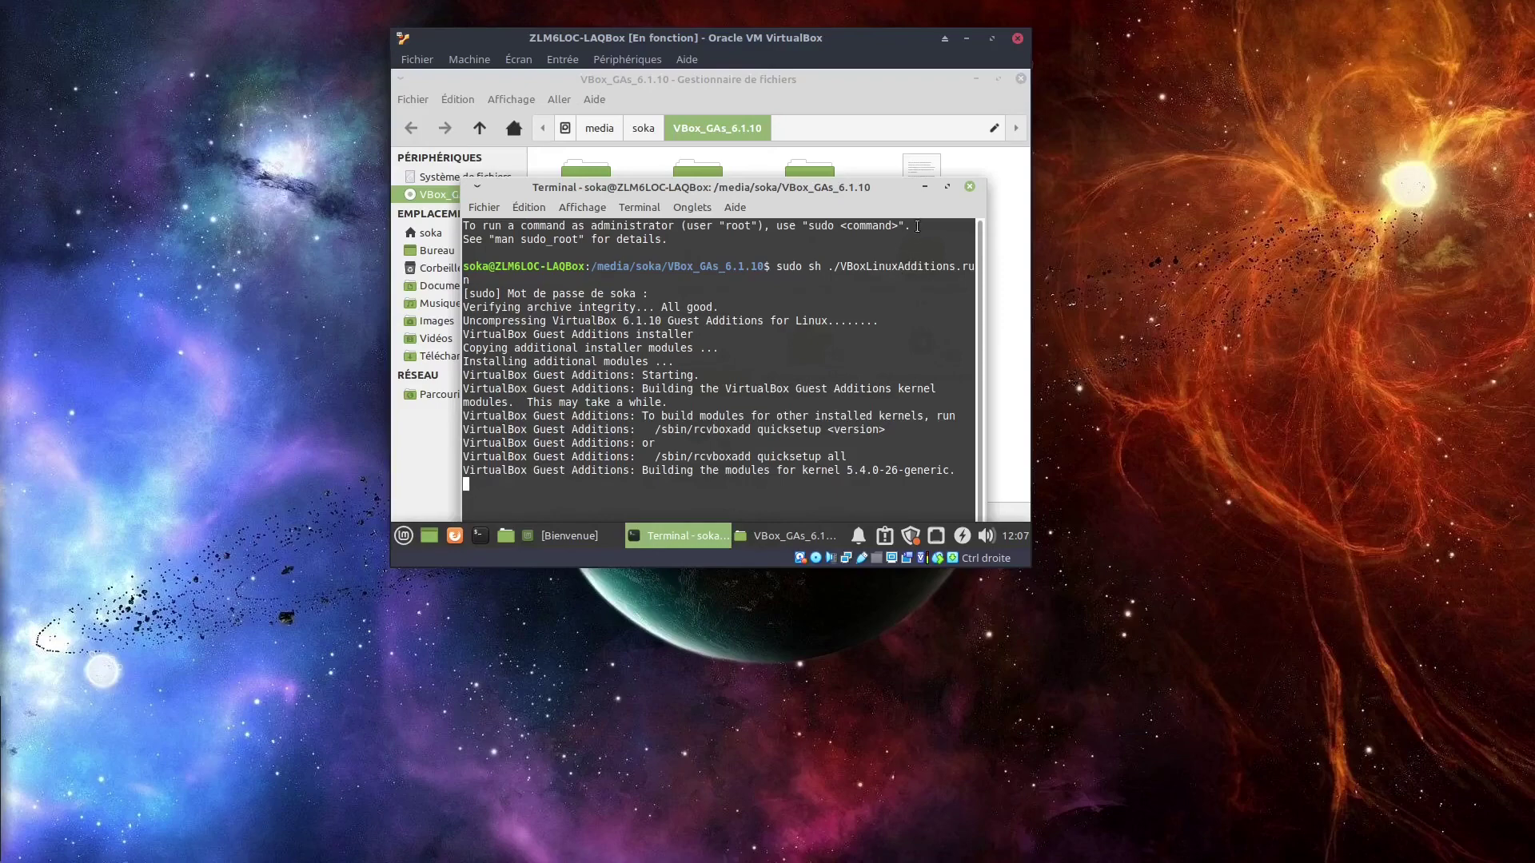
pyautogui.moveTo(803, 198); pyautogui.dragTo(798, 108)
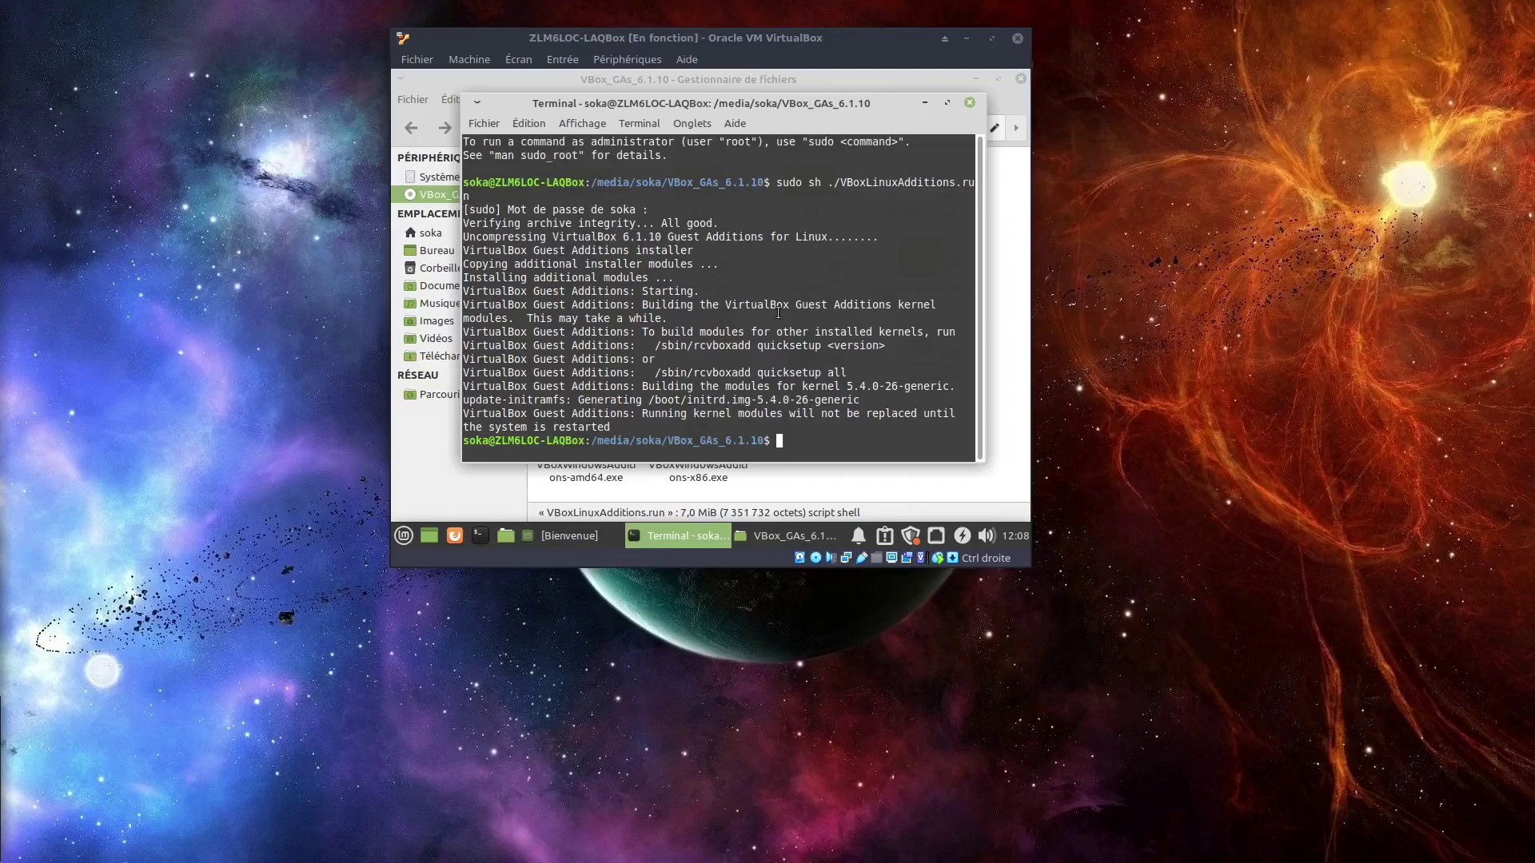
pyautogui.moveTo(642, 413); pyautogui.dragTo(830, 421)
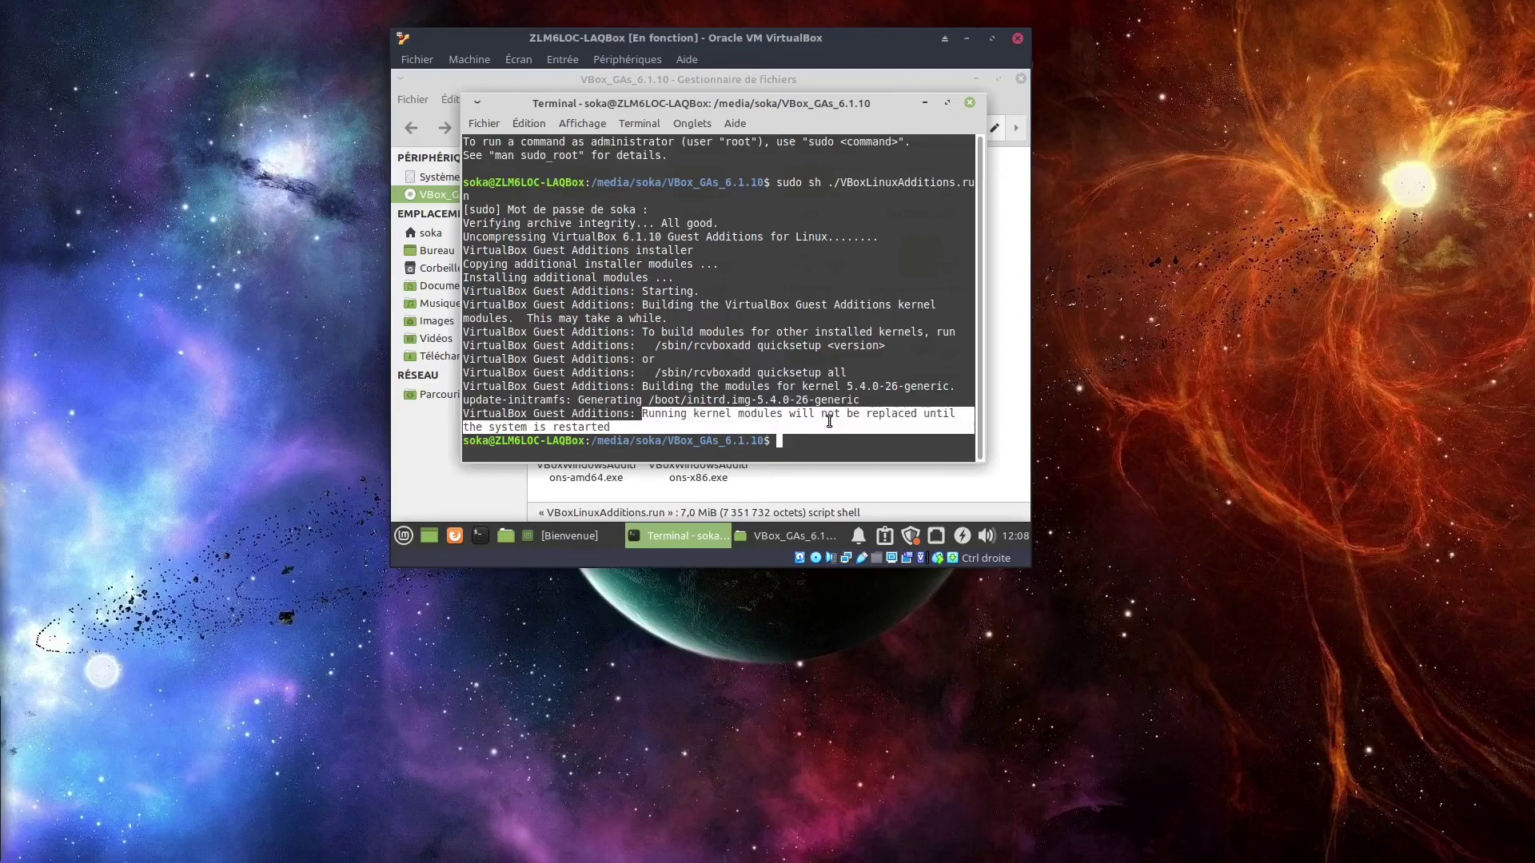
# Close the terminal and file manager, then restart the guest via the Mint menu.
pyautogui.click(970, 103)
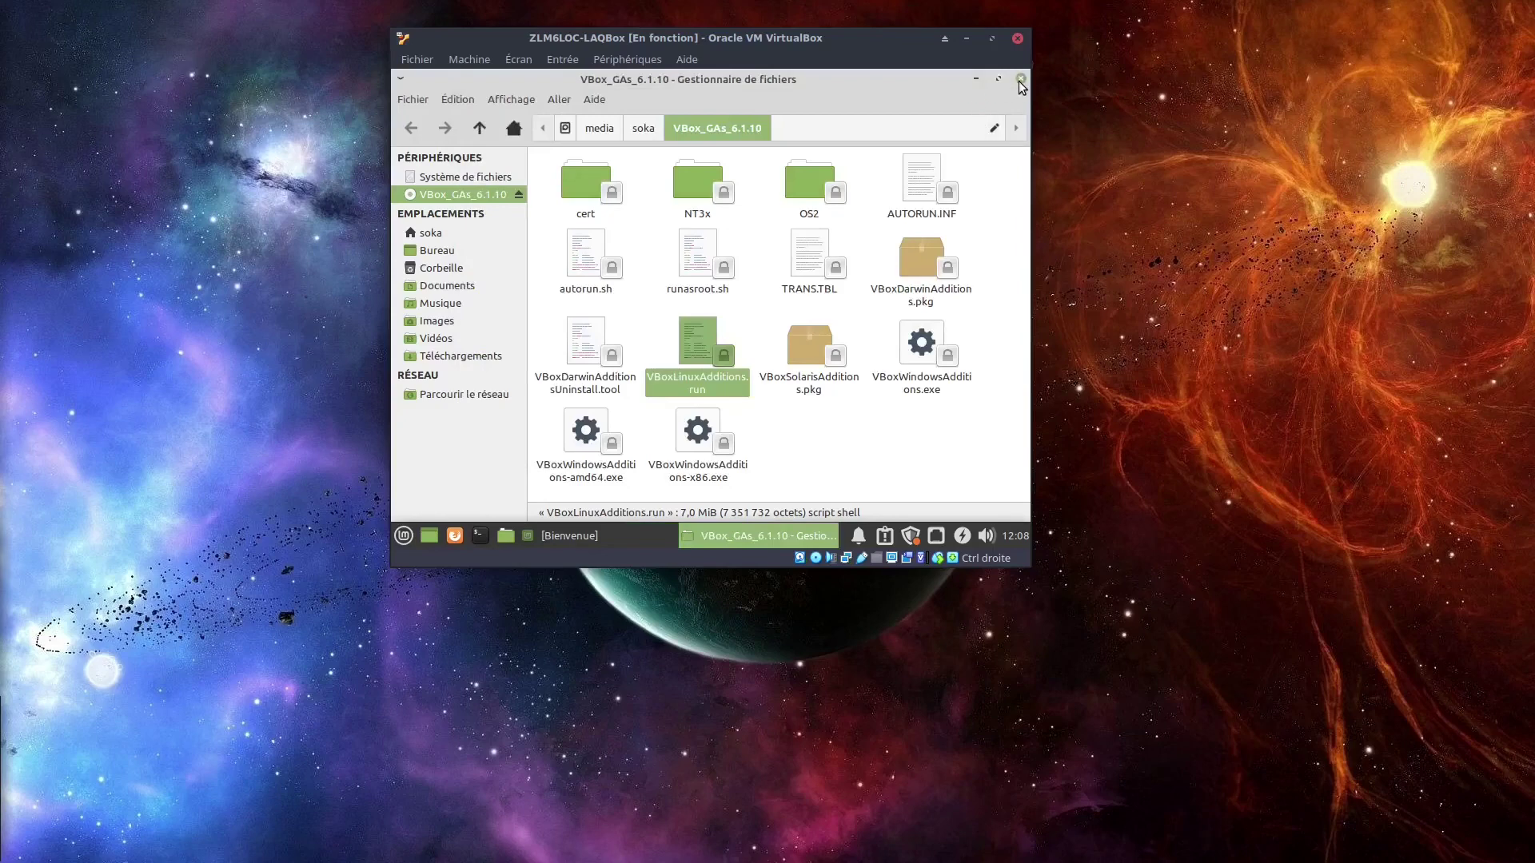
pyautogui.click(1020, 80)
pyautogui.click(404, 536)
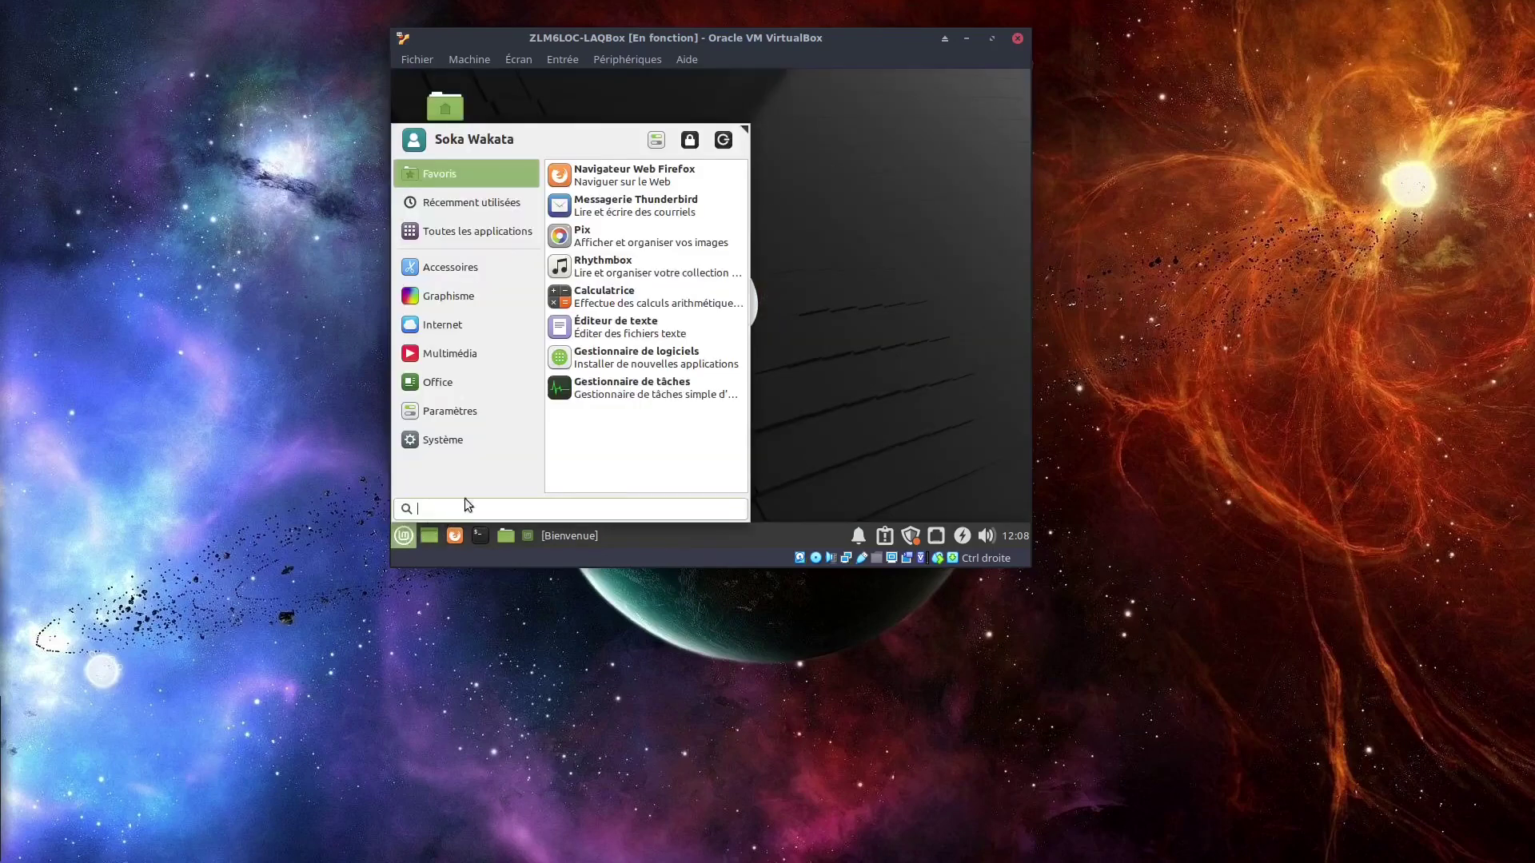
pyautogui.click(722, 140)
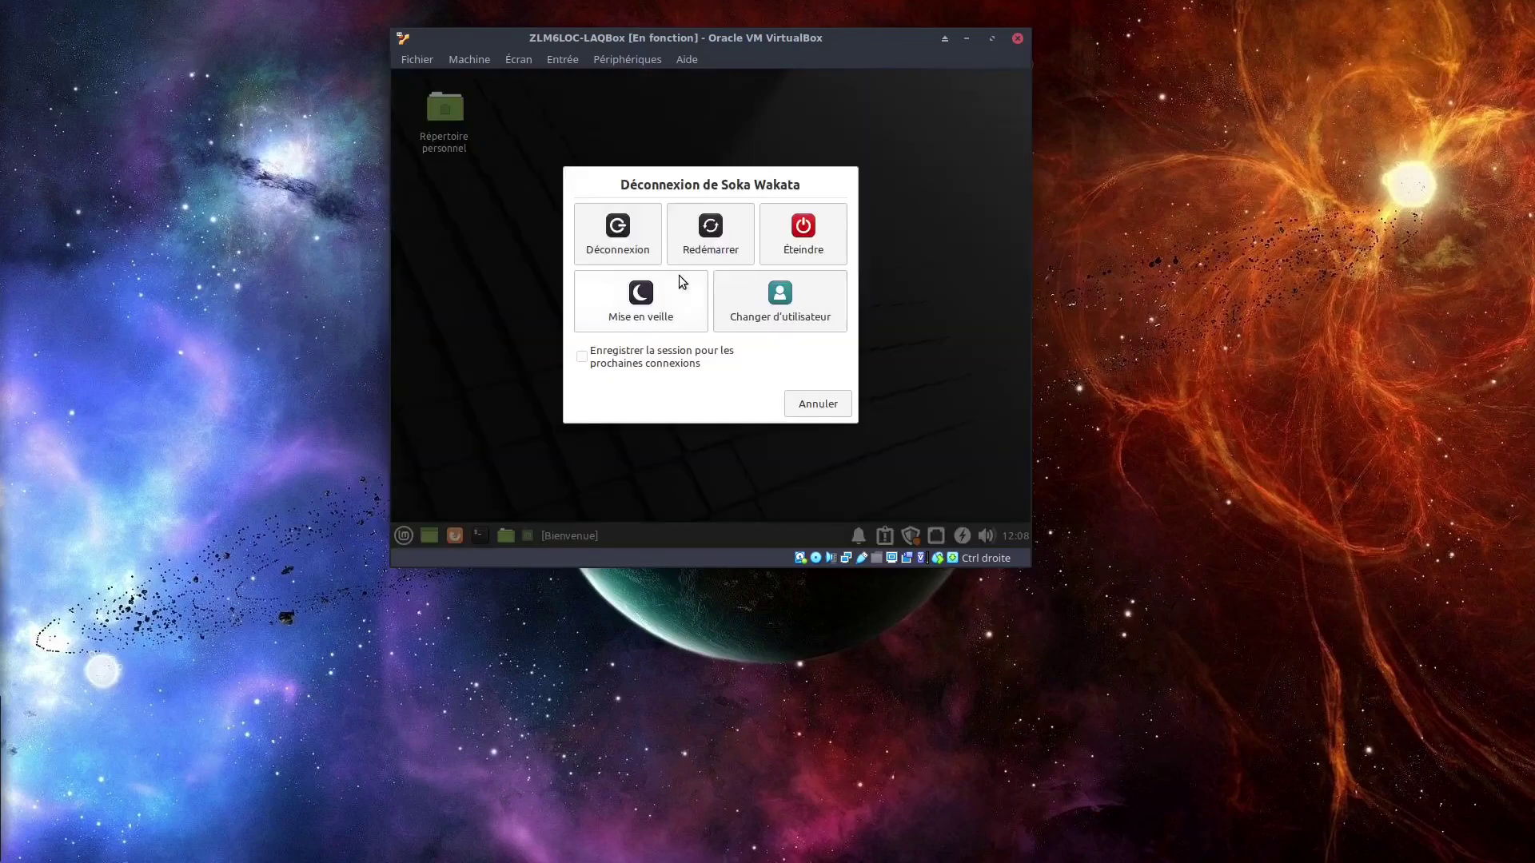
pyautogui.click(711, 230)
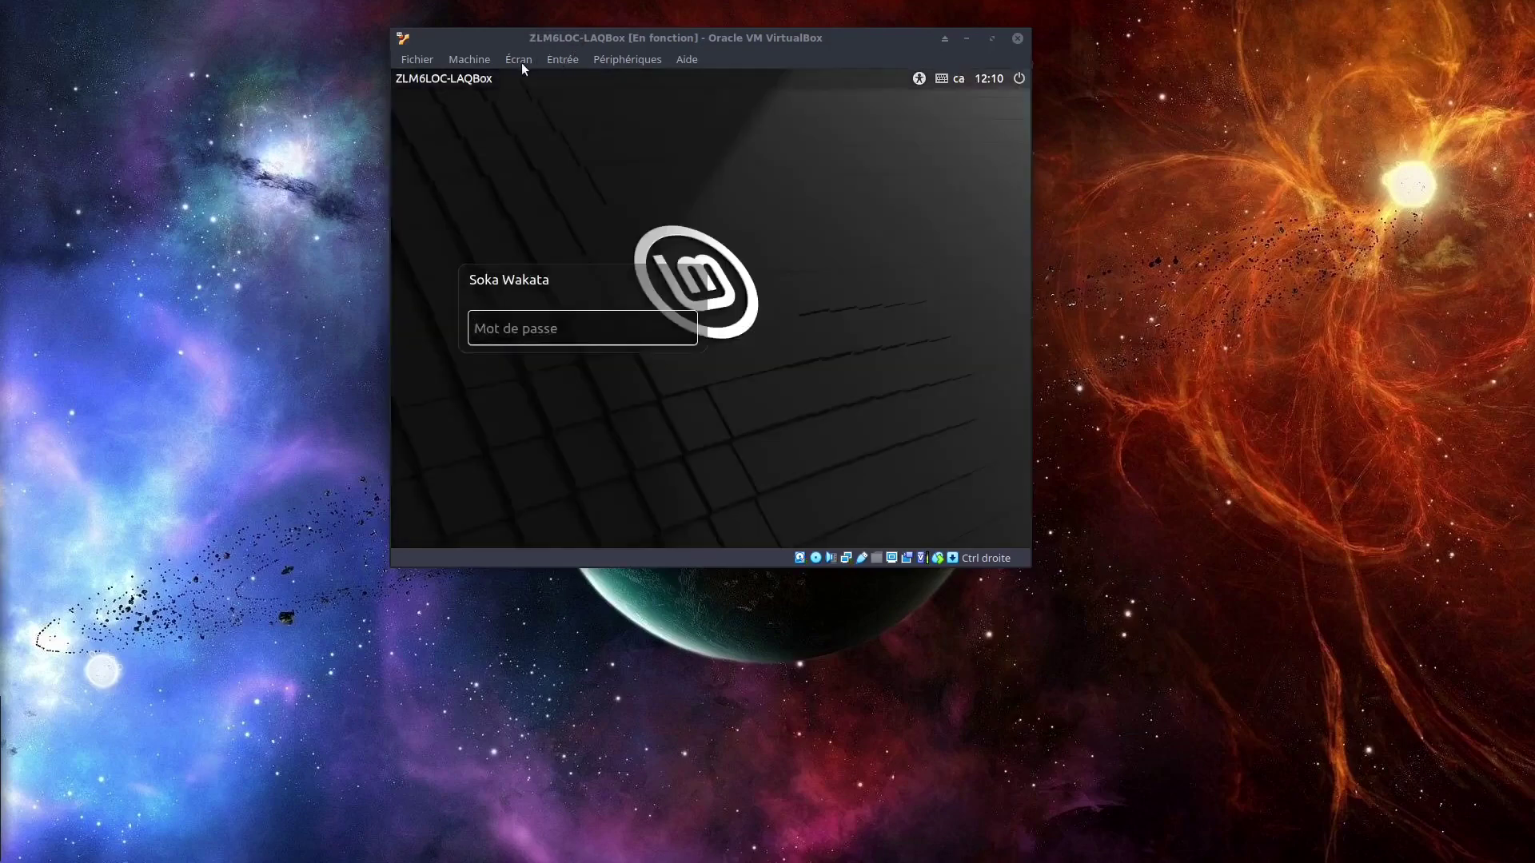
# After checking the Écran virtual screen menu, log back into the guest with the account password.
pyautogui.click(523, 60)
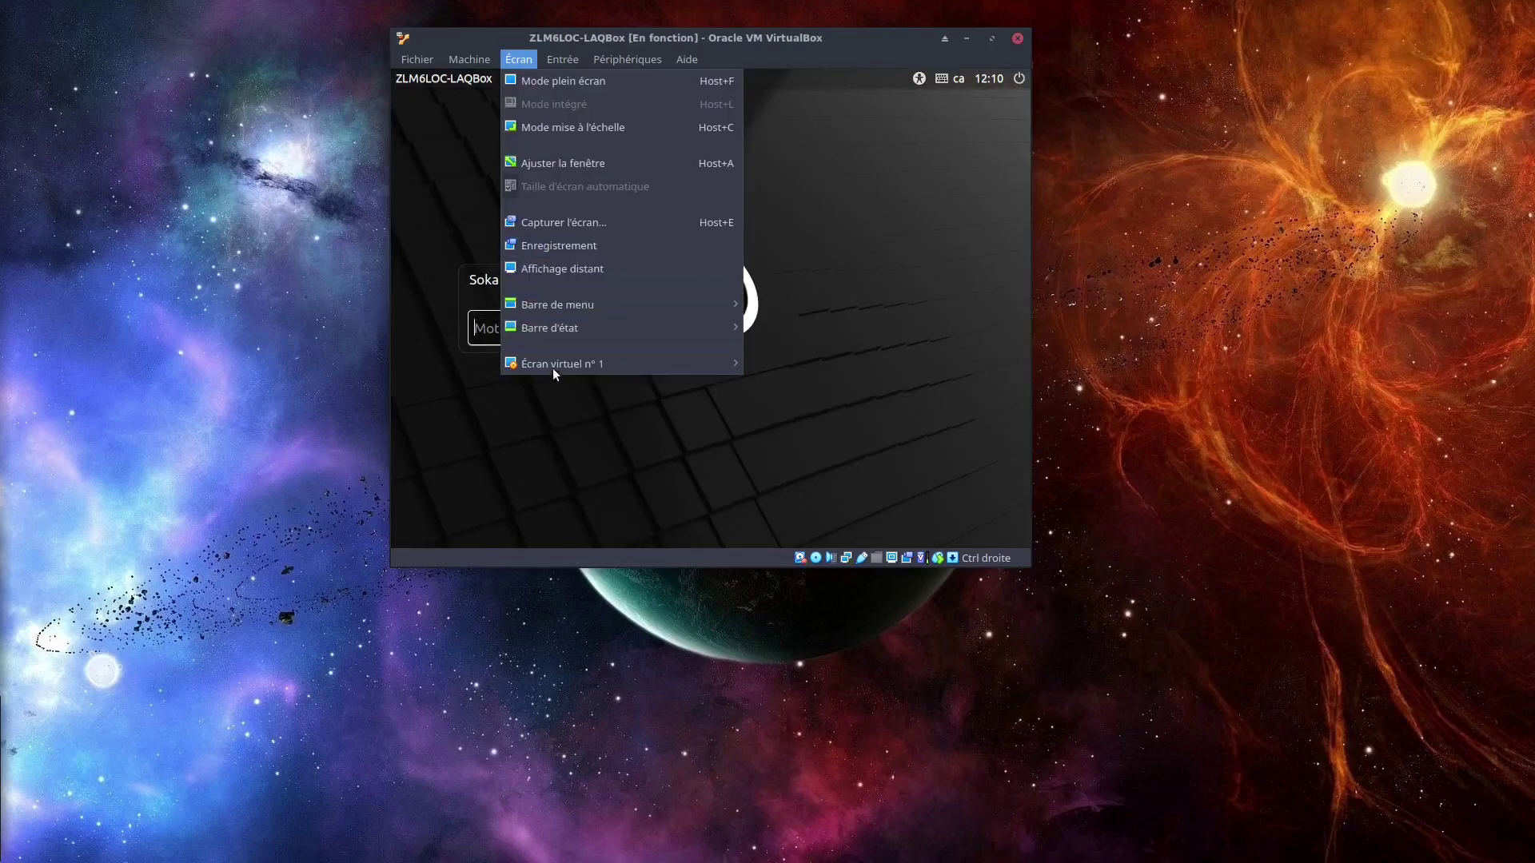
pyautogui.moveTo(553, 368)
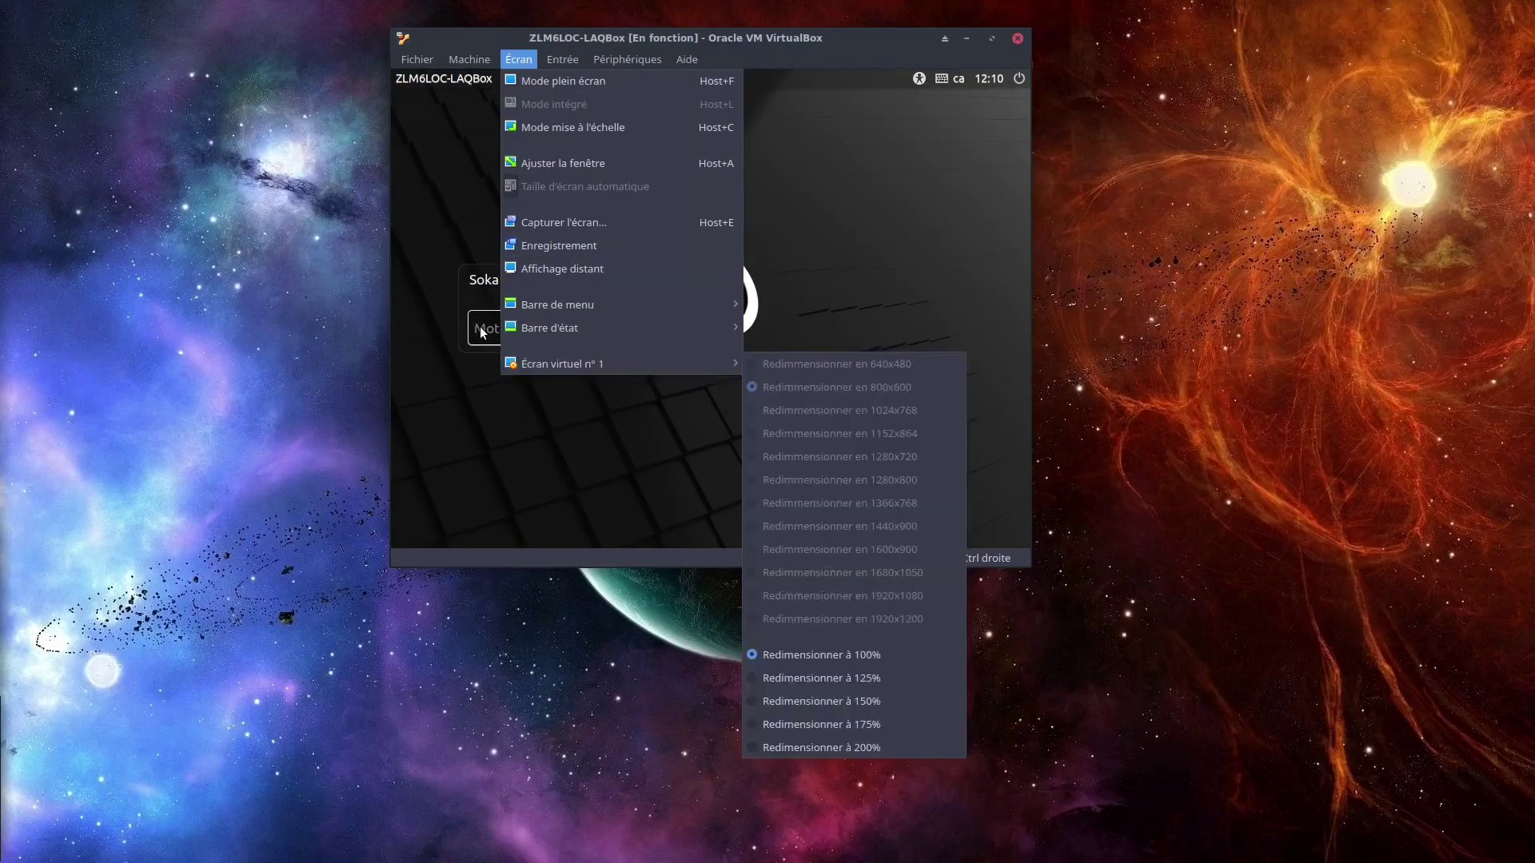
pyautogui.click(484, 331)
pyautogui.write('*******')
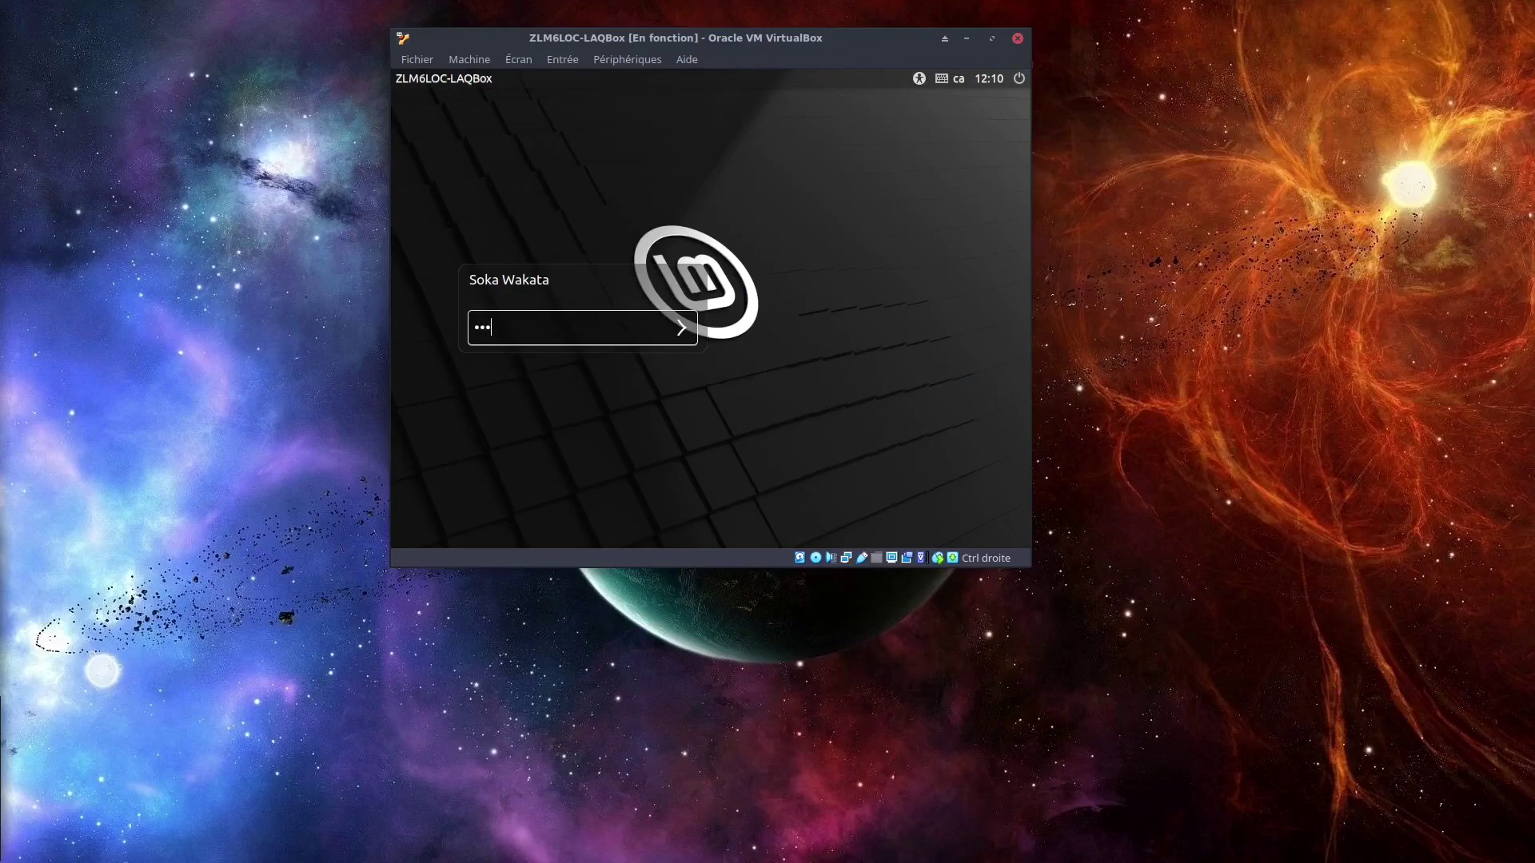
pyautogui.write('*****')
pyautogui.press('Return')
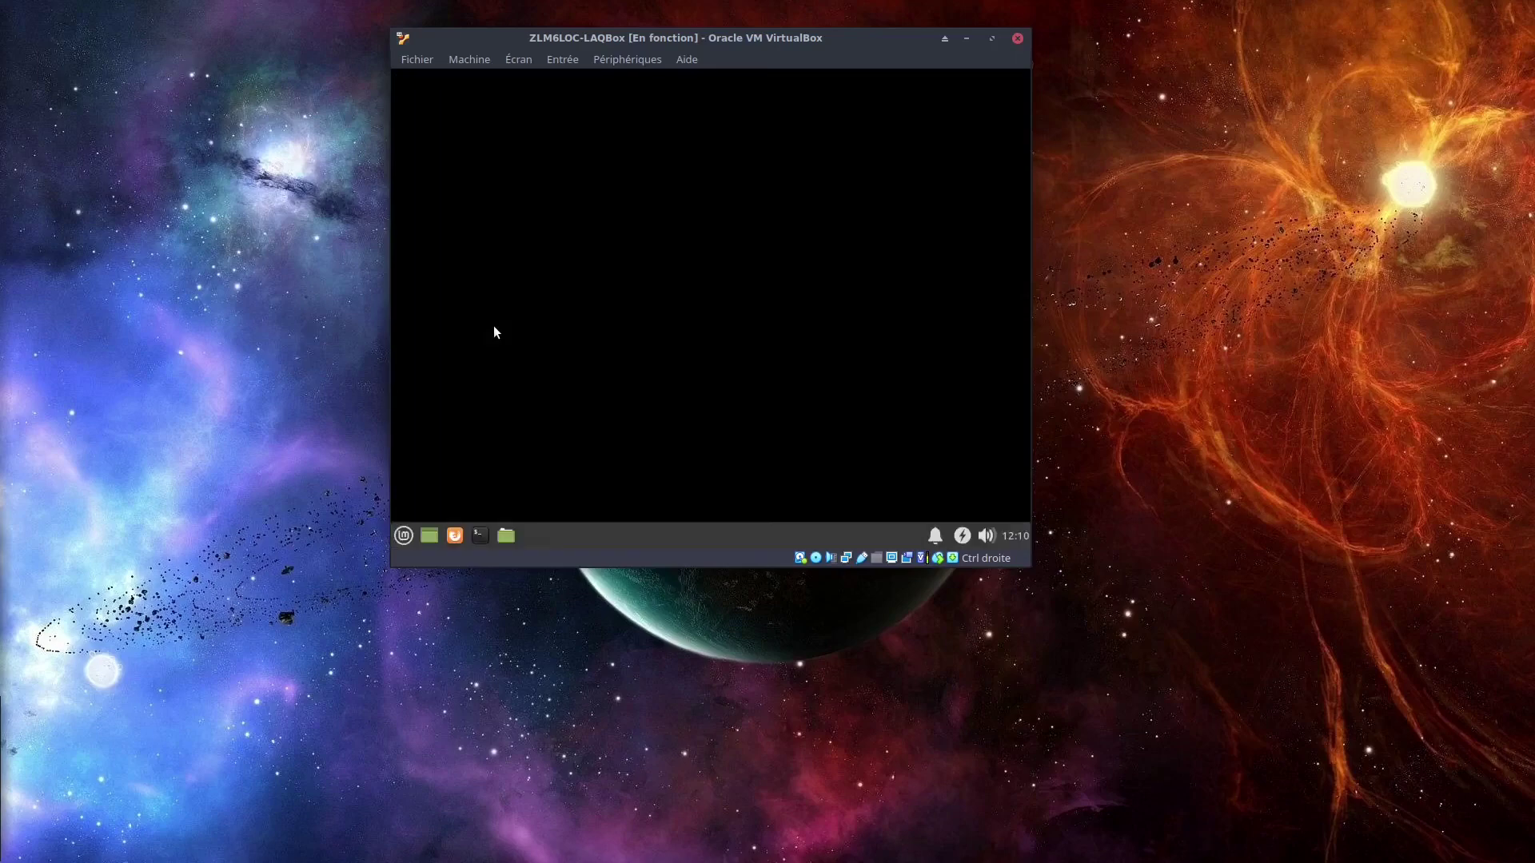
# Resize Écran virtuel n° 1 to 1280x720 and reposition the VM and Bienvenue windows.
pyautogui.click(516, 59)
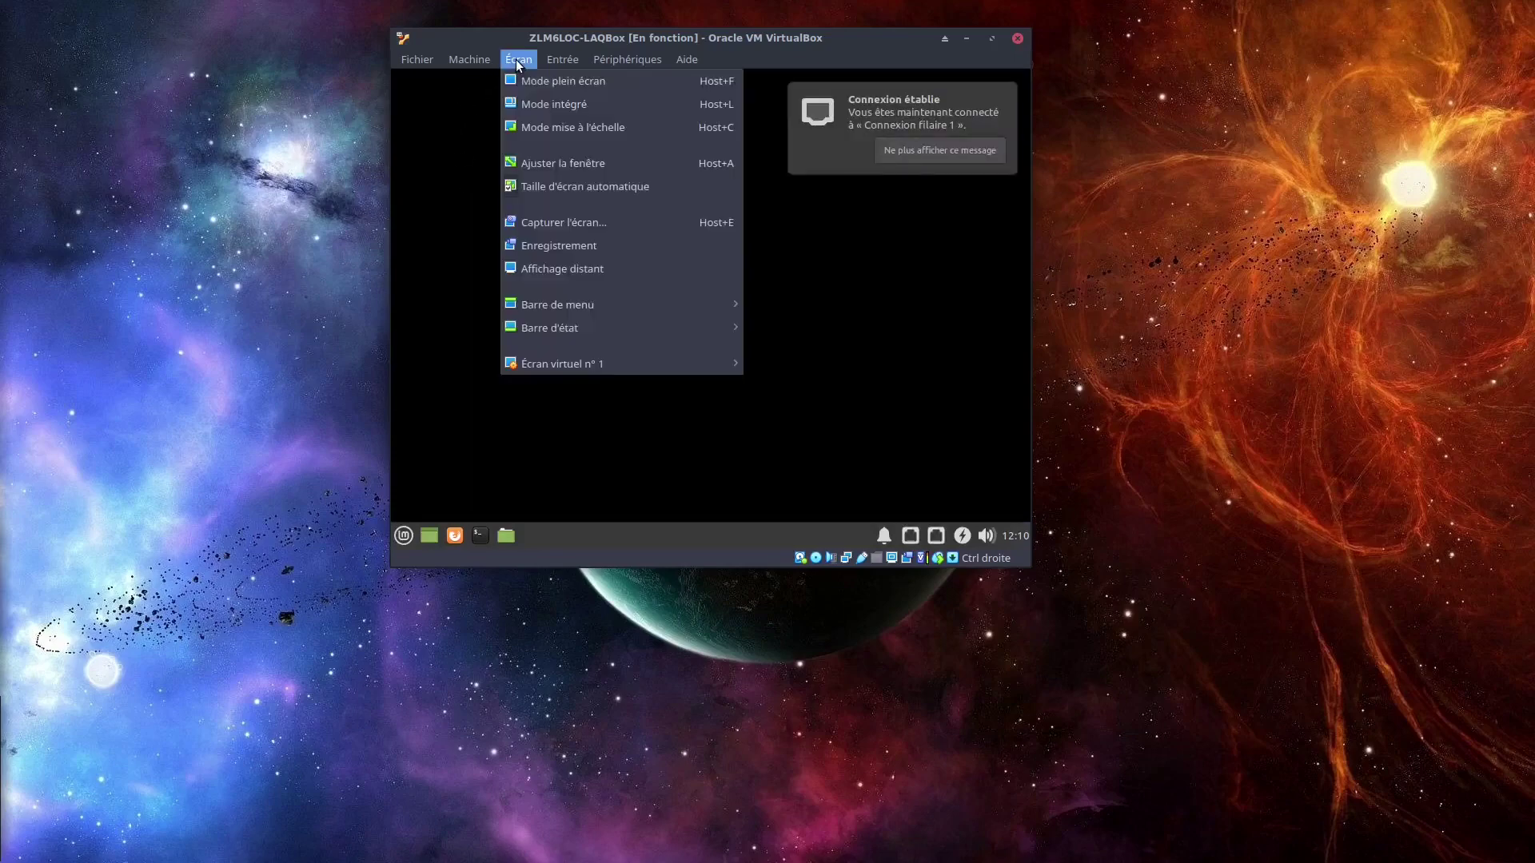
pyautogui.moveTo(530, 366)
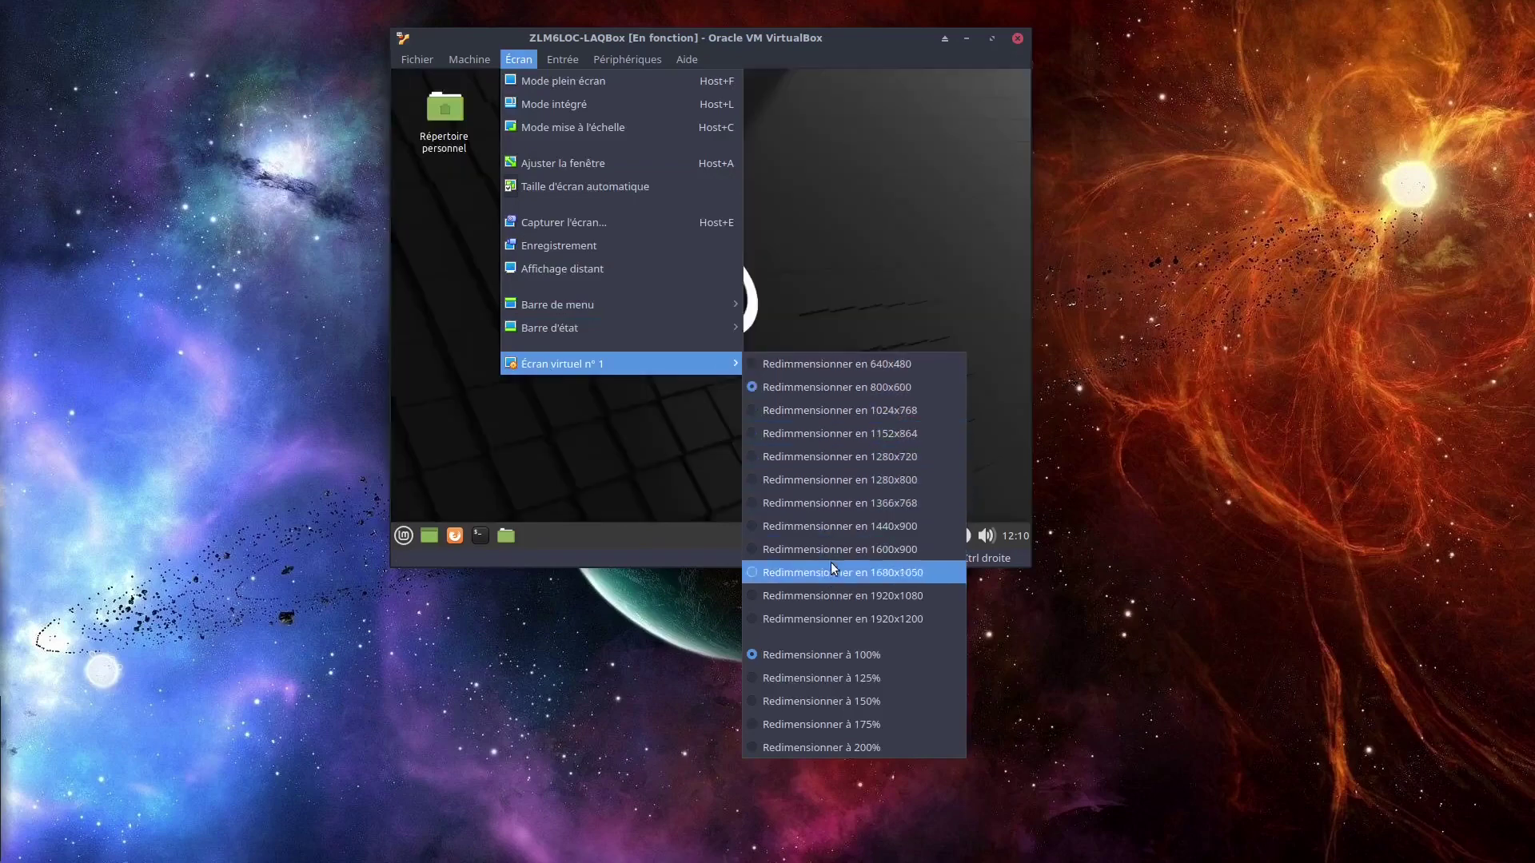
pyautogui.click(885, 457)
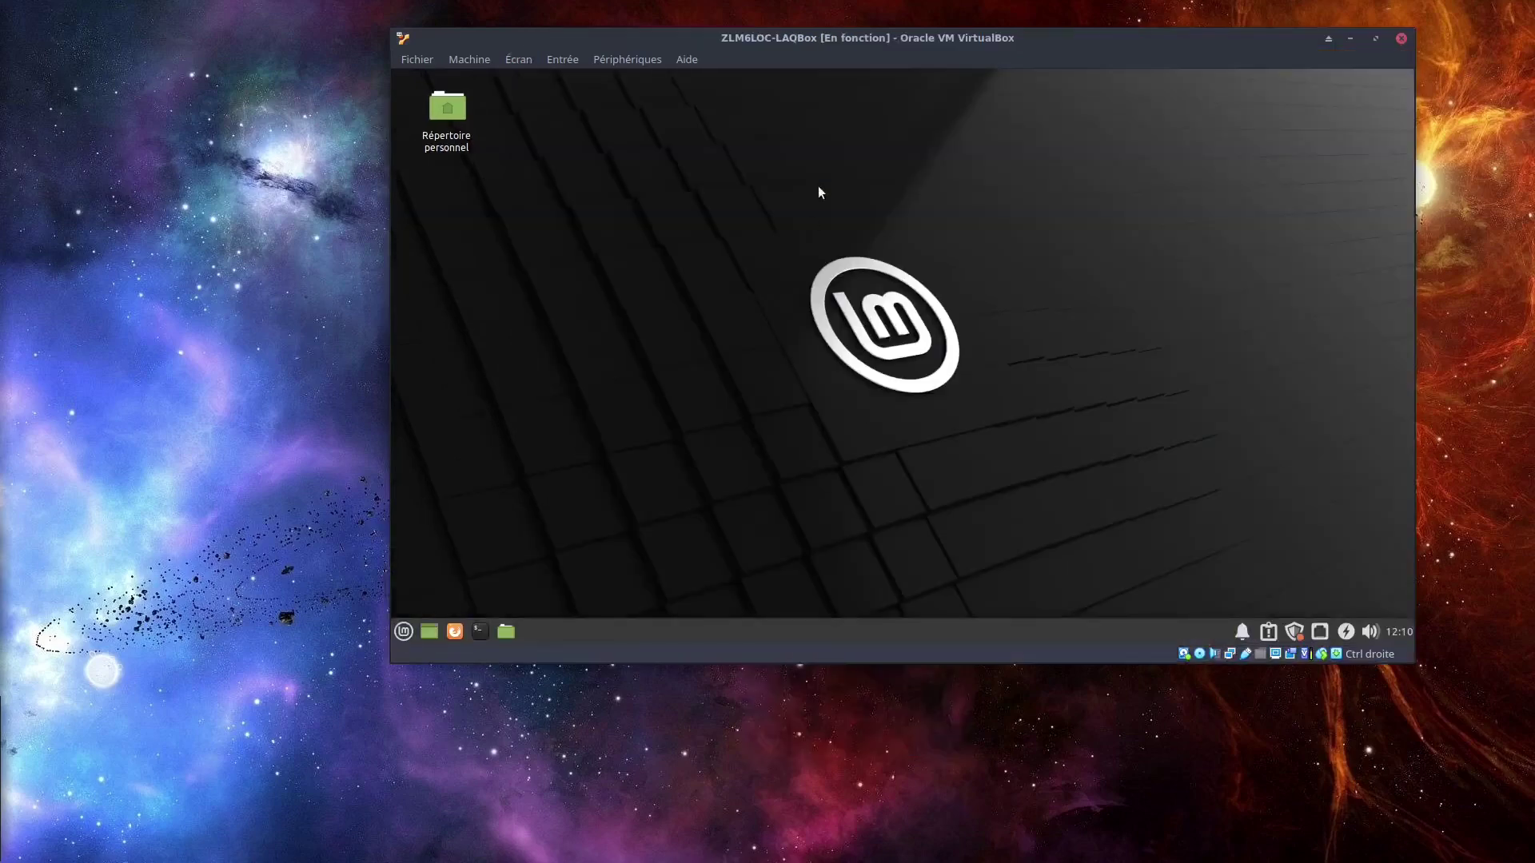
pyautogui.moveTo(962, 46); pyautogui.dragTo(826, 69)
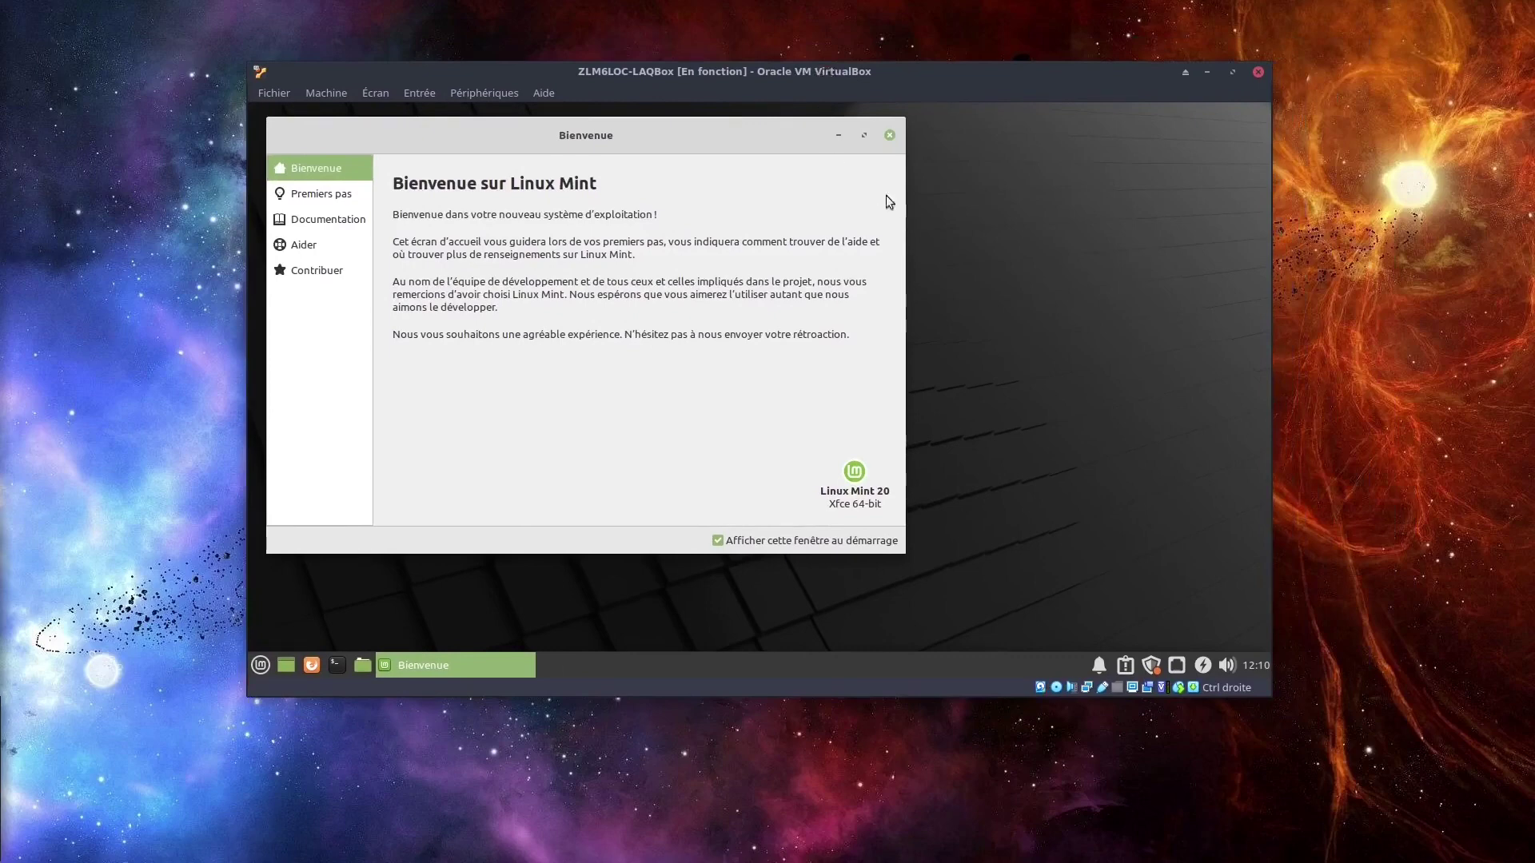
pyautogui.moveTo(660, 132); pyautogui.dragTo(817, 167)
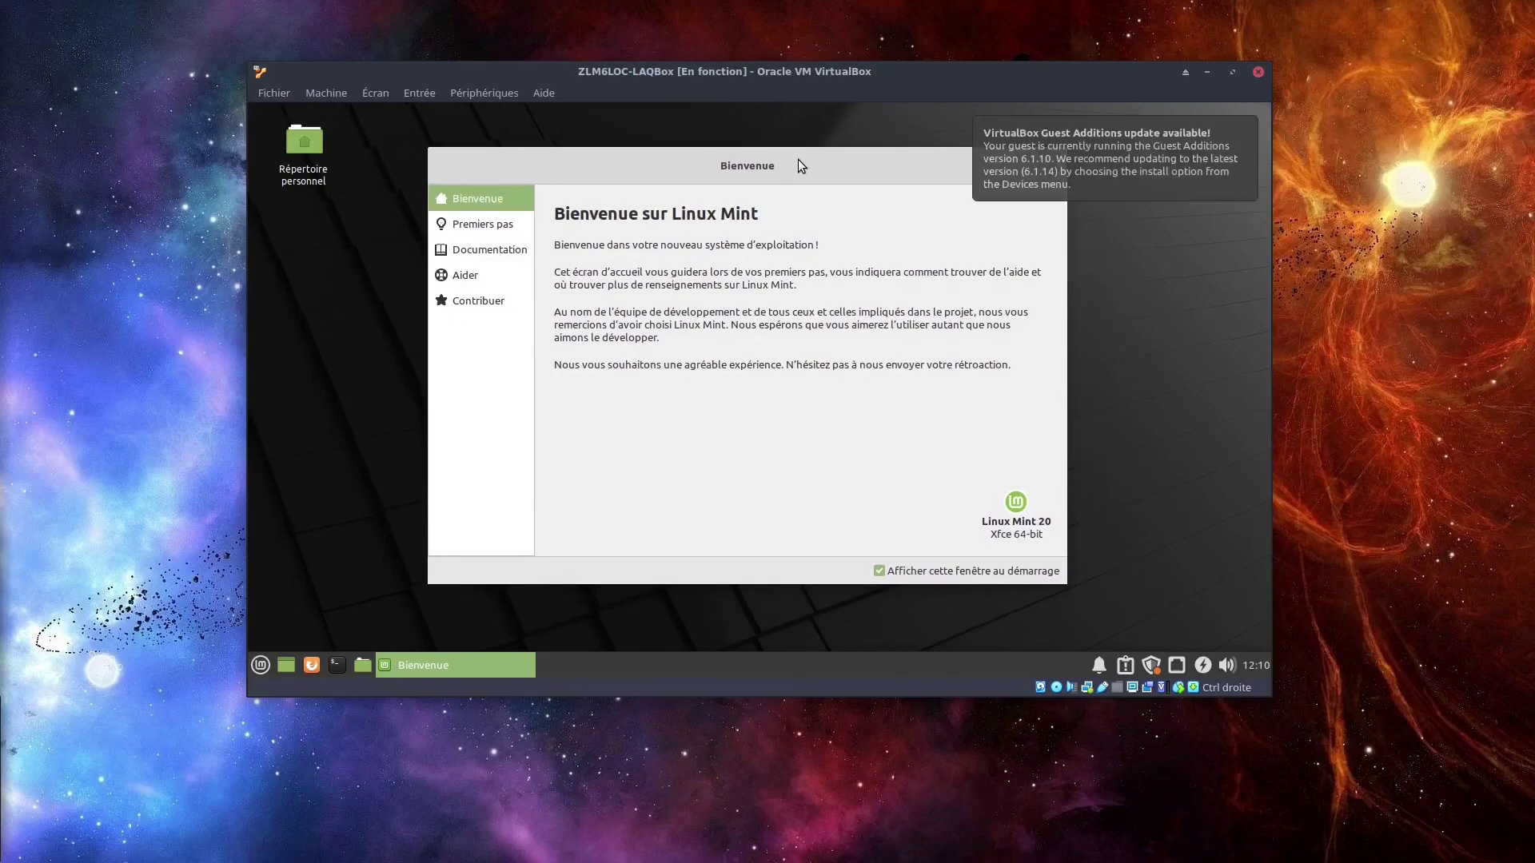